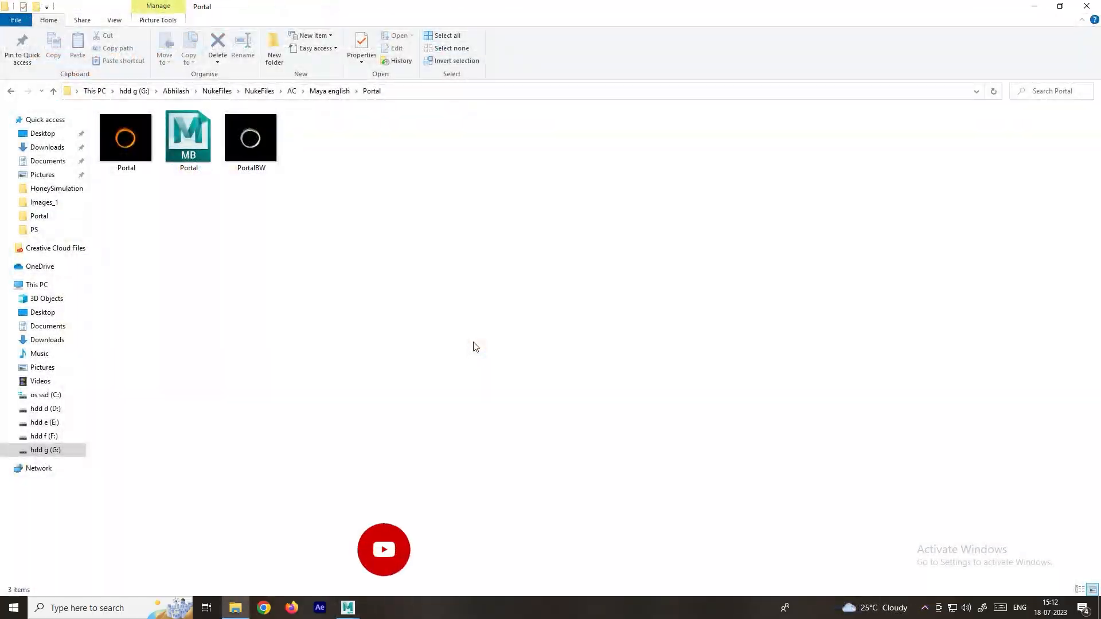
Step: View the Portal and PortalBW images from the Portal folder, then close the image viewer
click(127, 166)
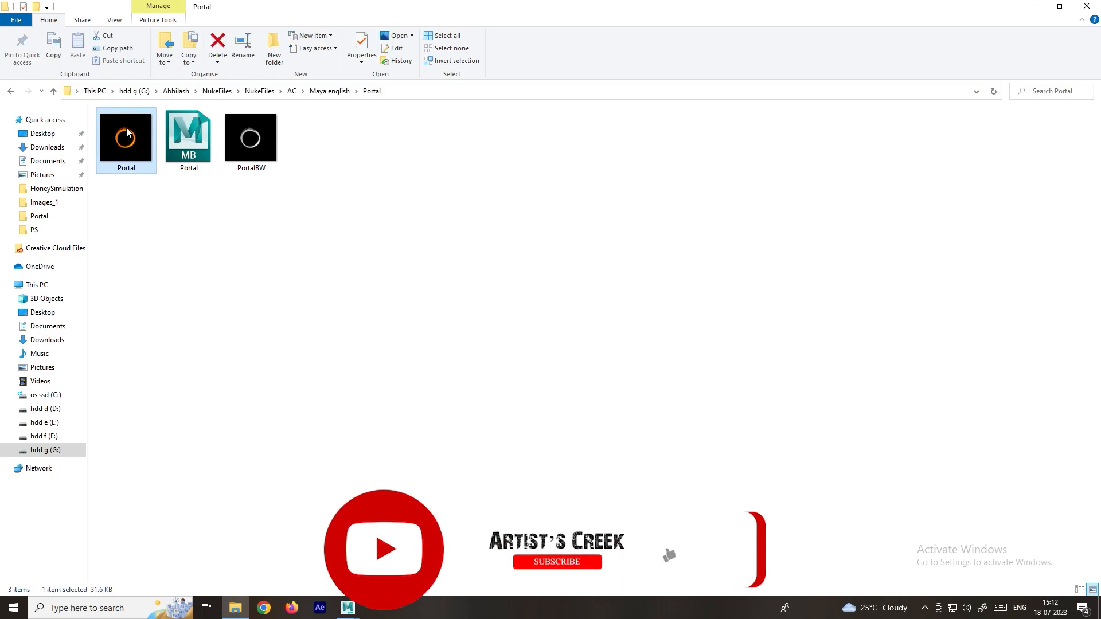
double_click(127, 150)
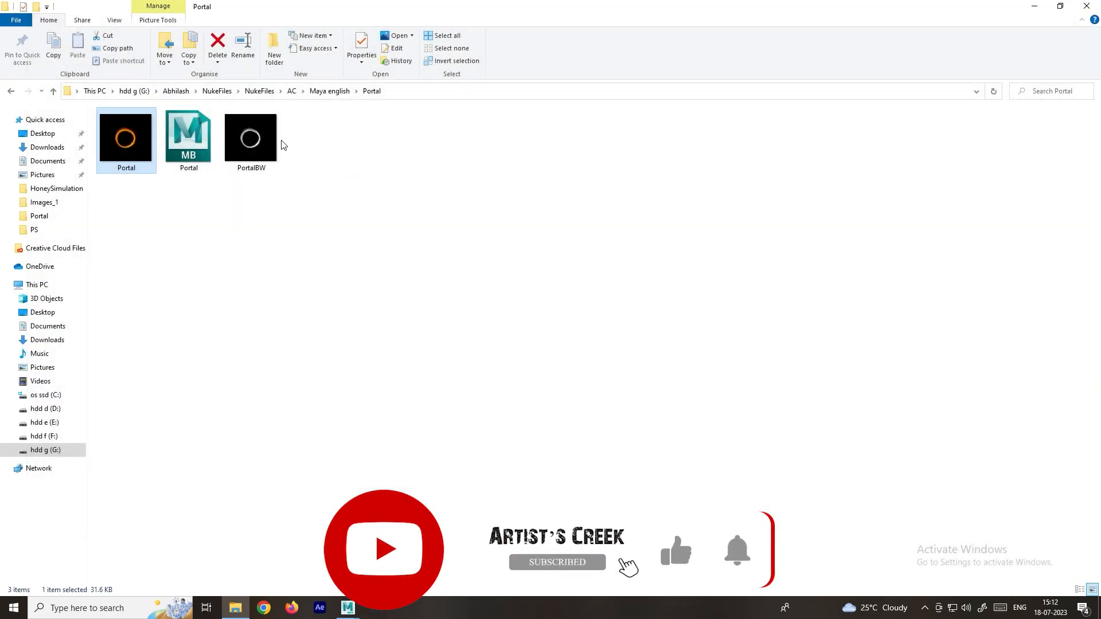
double_click(283, 143)
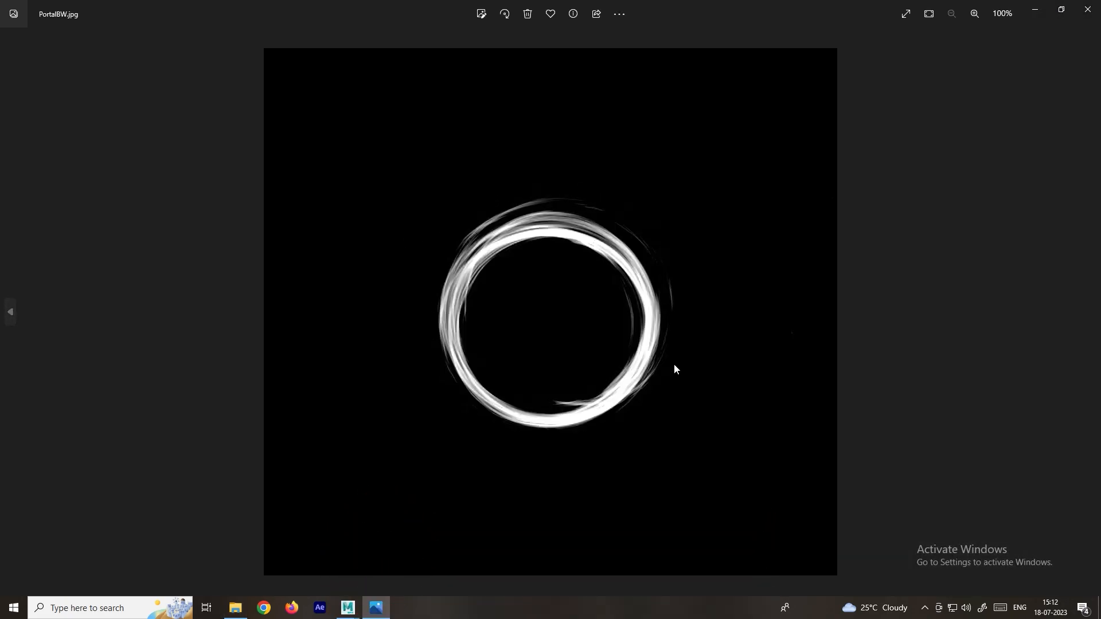
click(1087, 9)
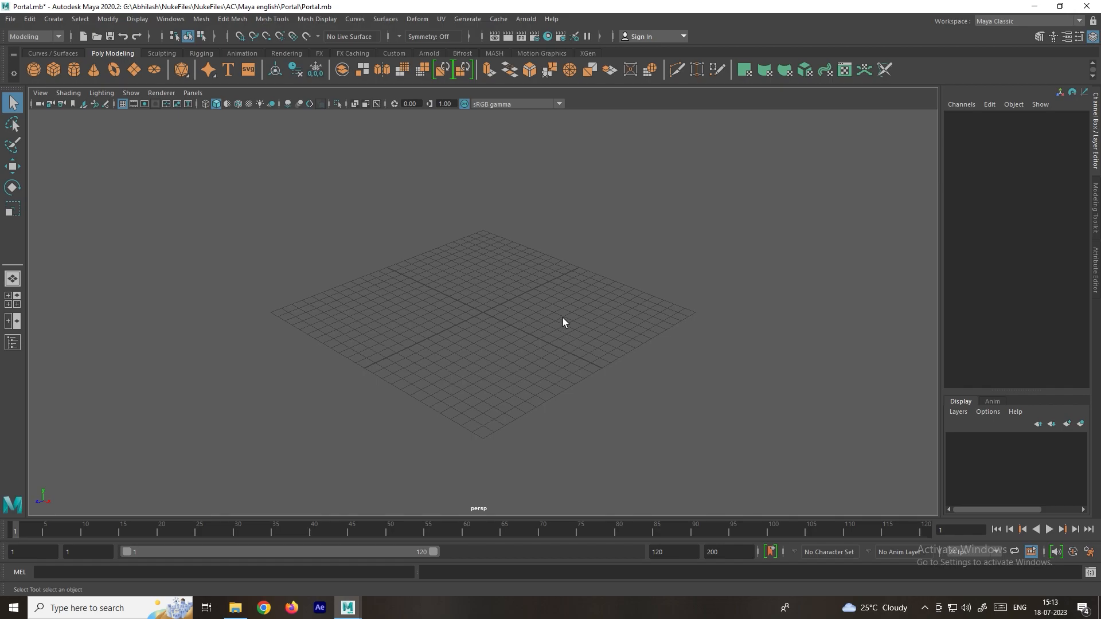
Step: Create a polygon plane, scale it uniformly to about 27.2, rotate it -90 in Z to stand upright, and raise it above the grid
alt+drag(504, 290, 505, 338)
click(133, 69)
key(r)
drag(487, 315, 717, 219)
key(e)
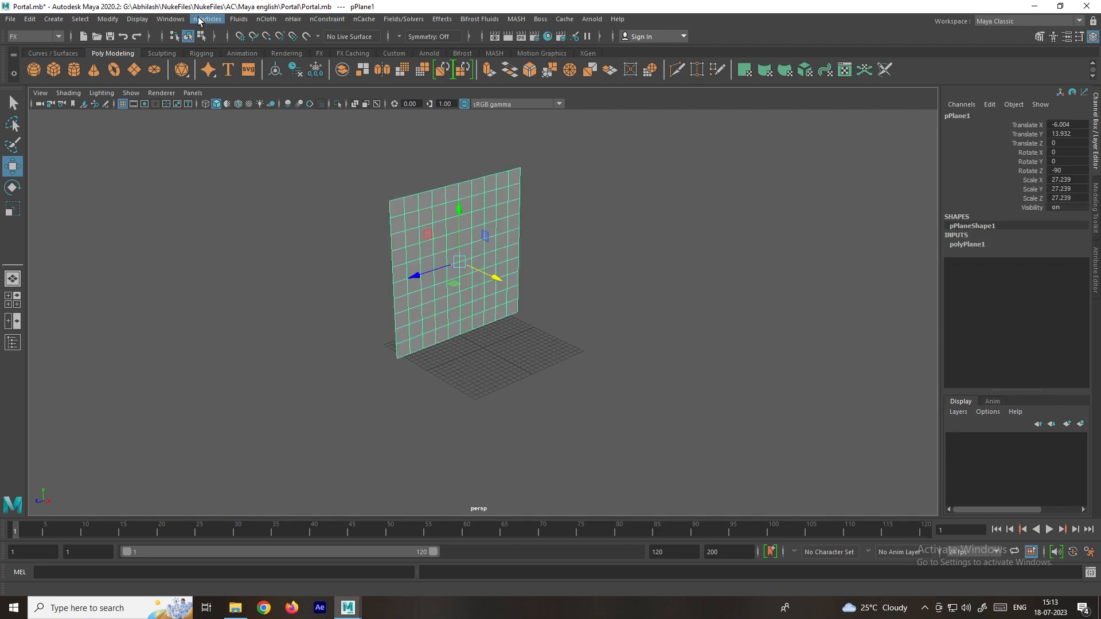
Step: Create a legacy Emit from Object emitter on the plane with the emitter type set to Surface
click(206, 18)
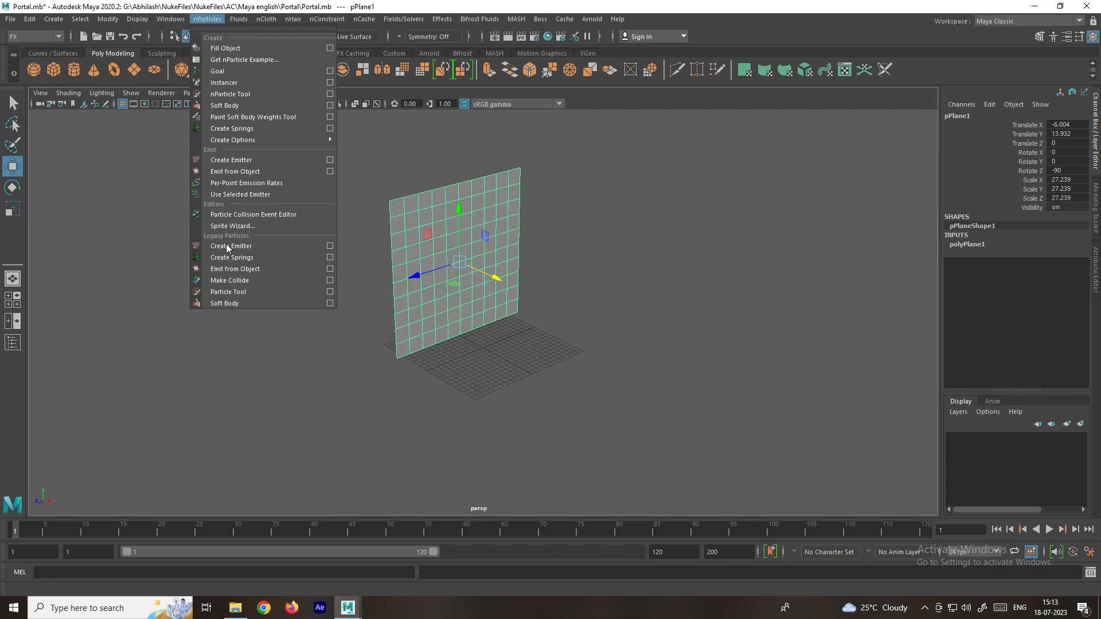
click(331, 269)
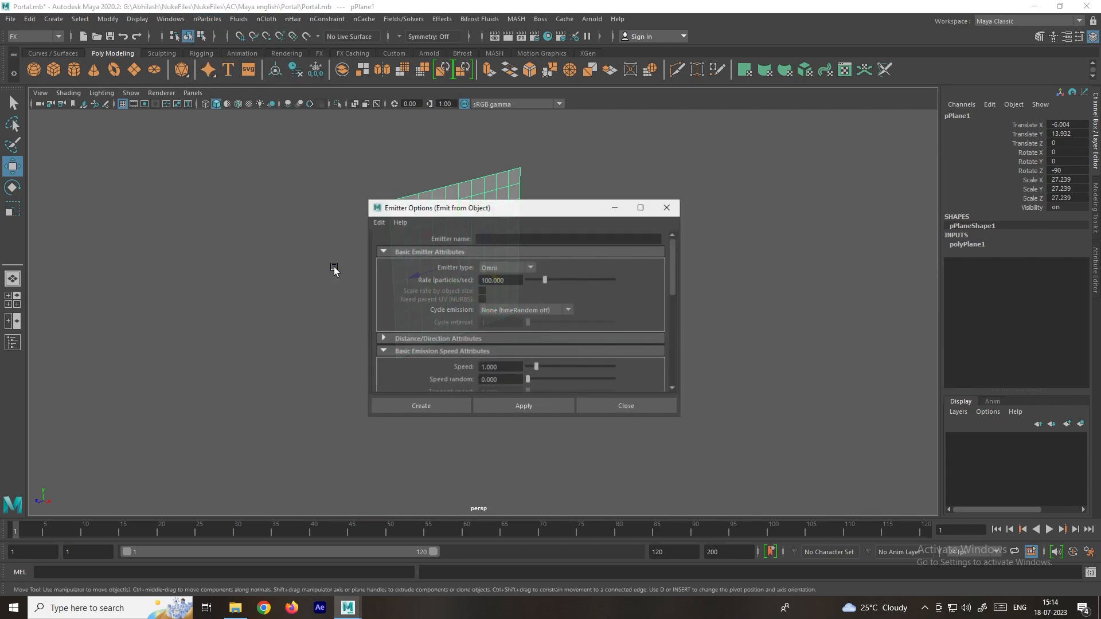
click(497, 267)
click(505, 300)
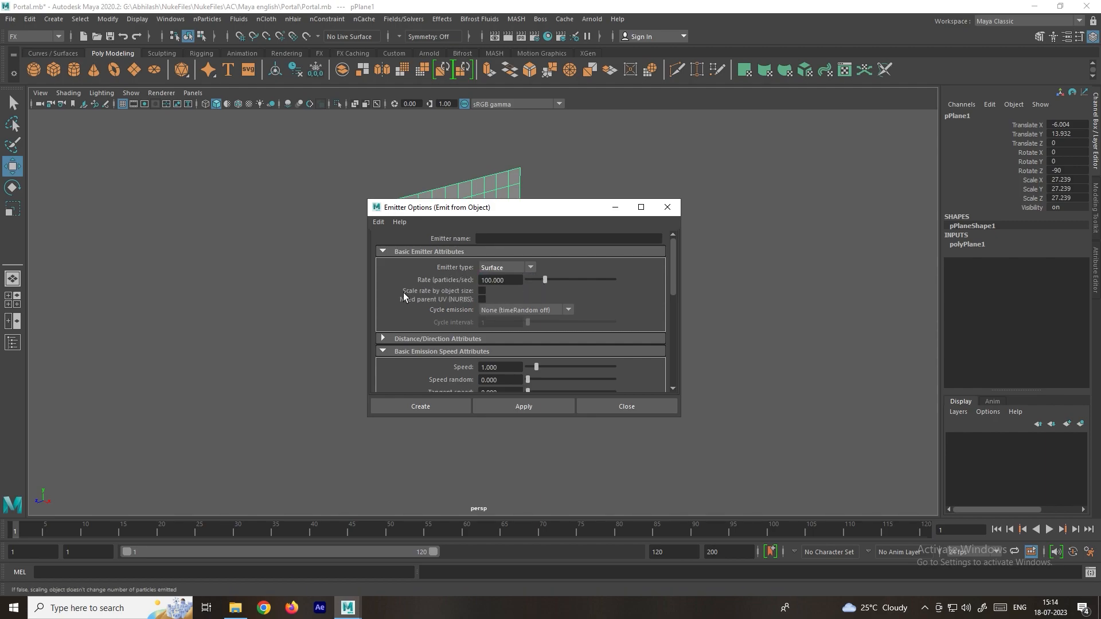
scroll(420, 307, down, 5)
scroll(424, 305, up, 4)
scroll(424, 307, up, 2)
scroll(429, 294, down, 4)
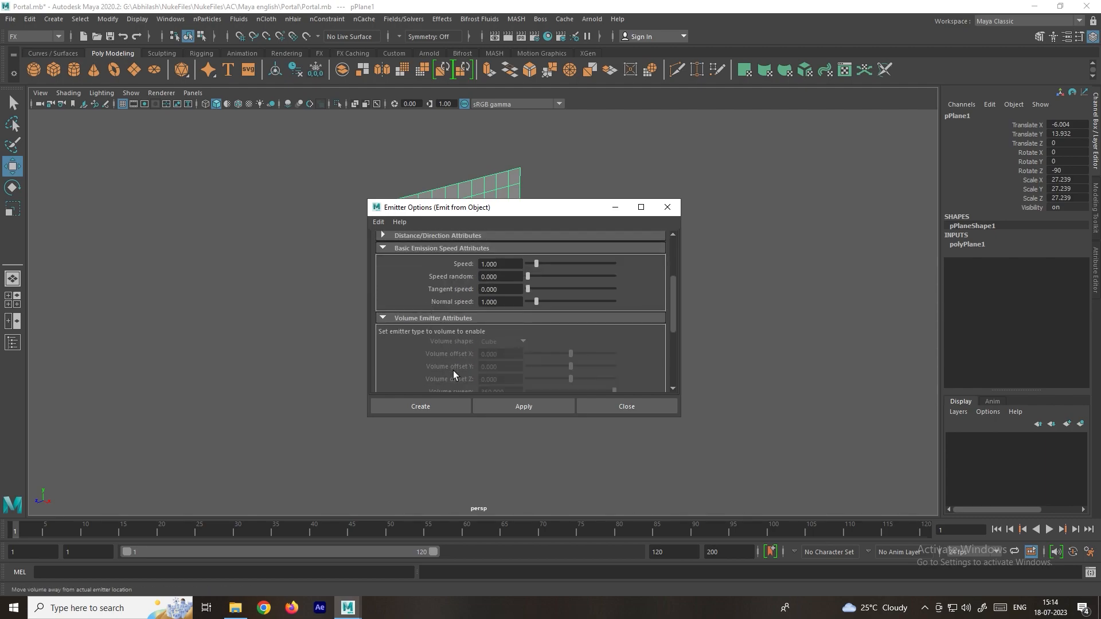
click(431, 408)
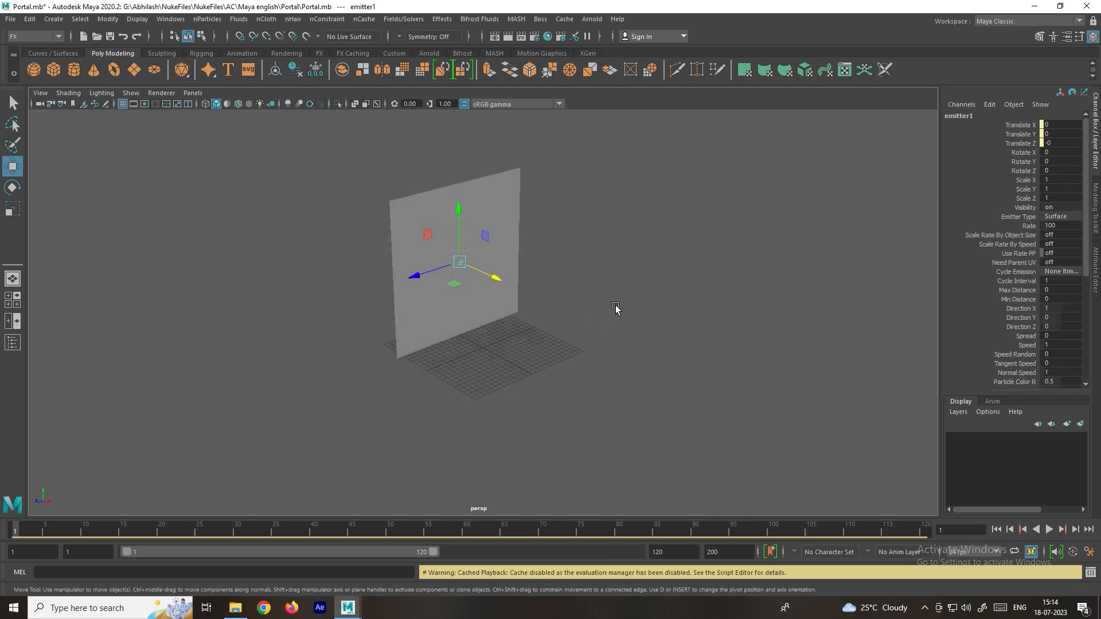
Step: Play the surface emission and extend the animation and playback range to end at frame 500
click(1049, 529)
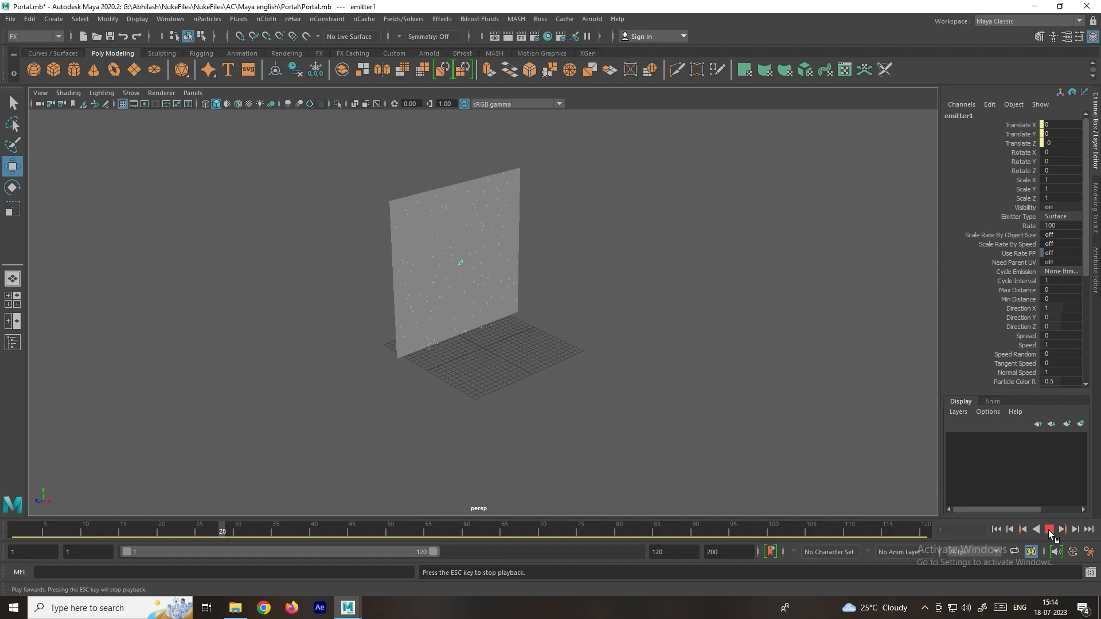
click(1048, 530)
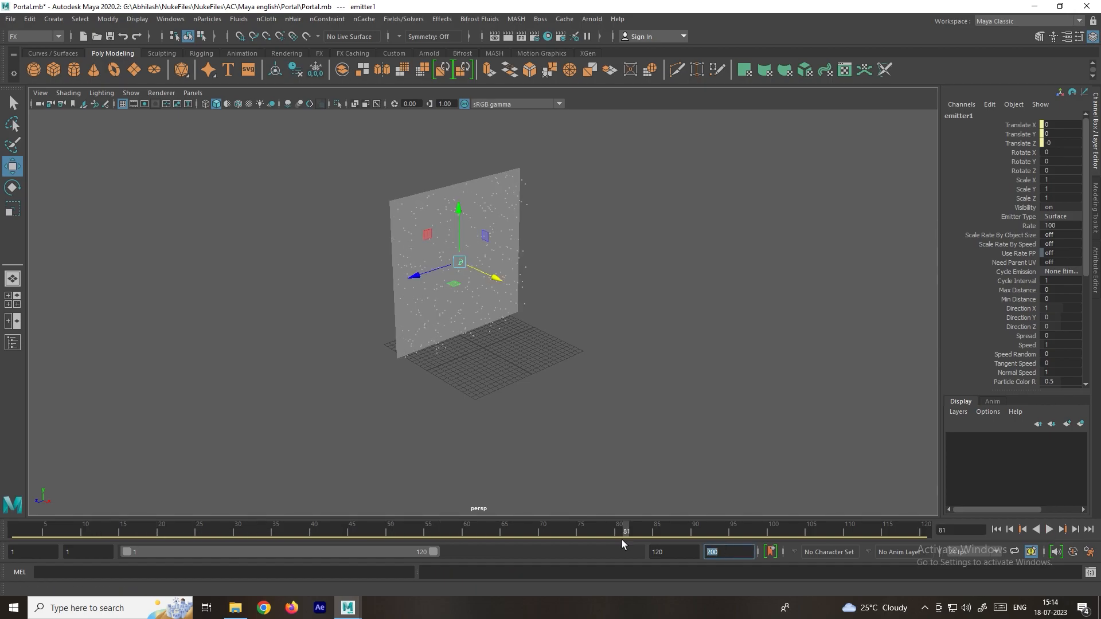
text(0)
key(Return)
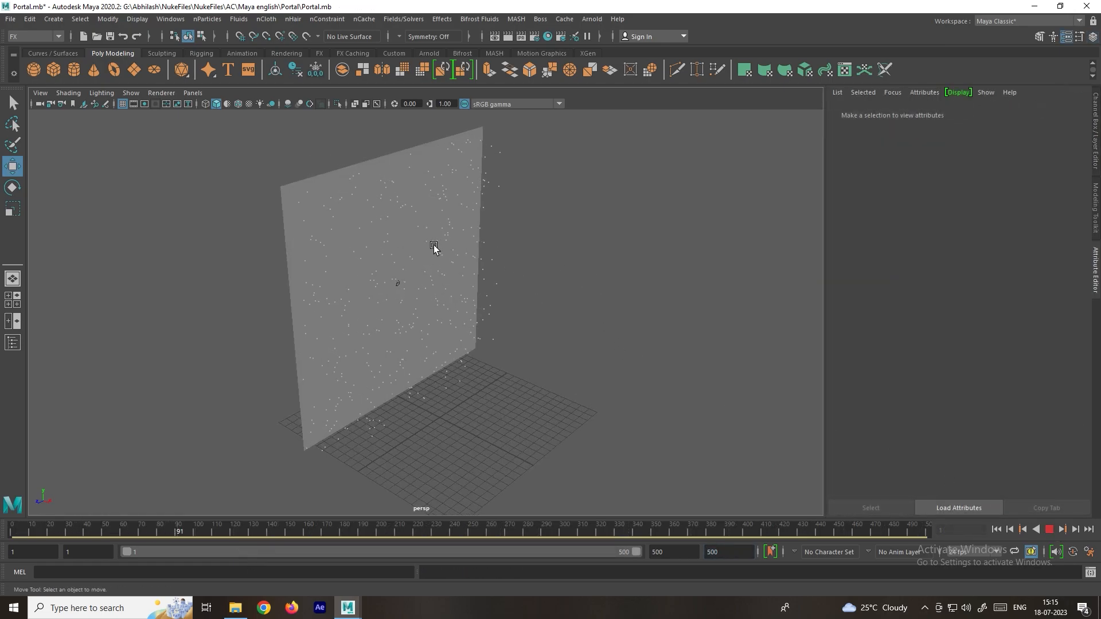
click(1049, 531)
Step: Select the emitted particles and bring up the emitter's Texture Emission Attributes
alt+drag(551, 307, 594, 301)
drag(511, 318, 491, 286)
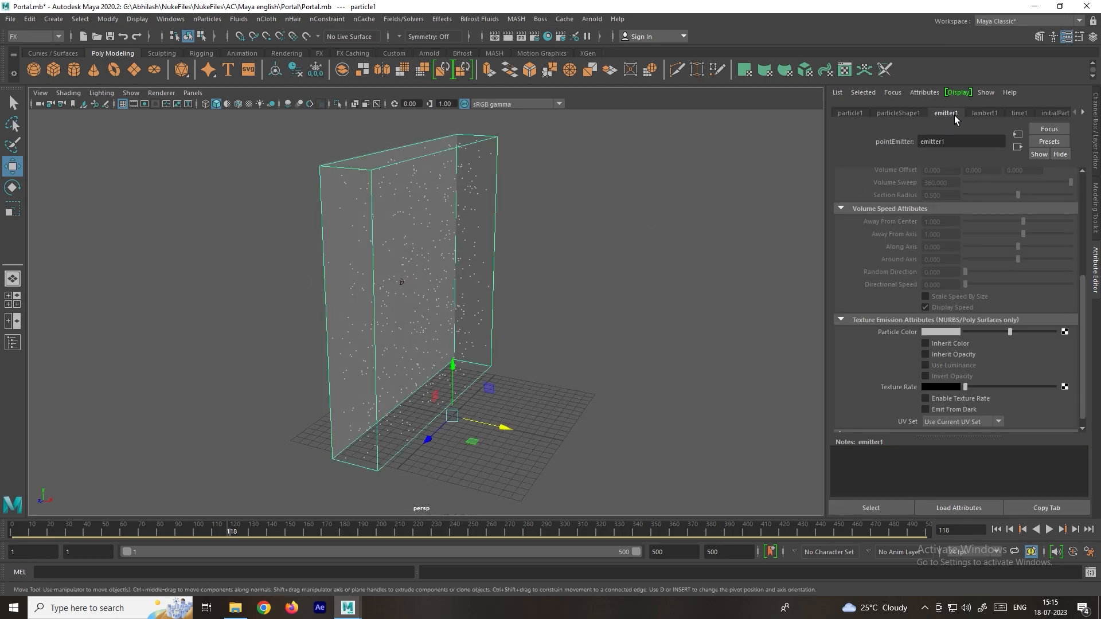
scroll(945, 215, up, 5)
scroll(942, 238, down, 5)
scroll(934, 244, up, 5)
scroll(917, 230, down, 5)
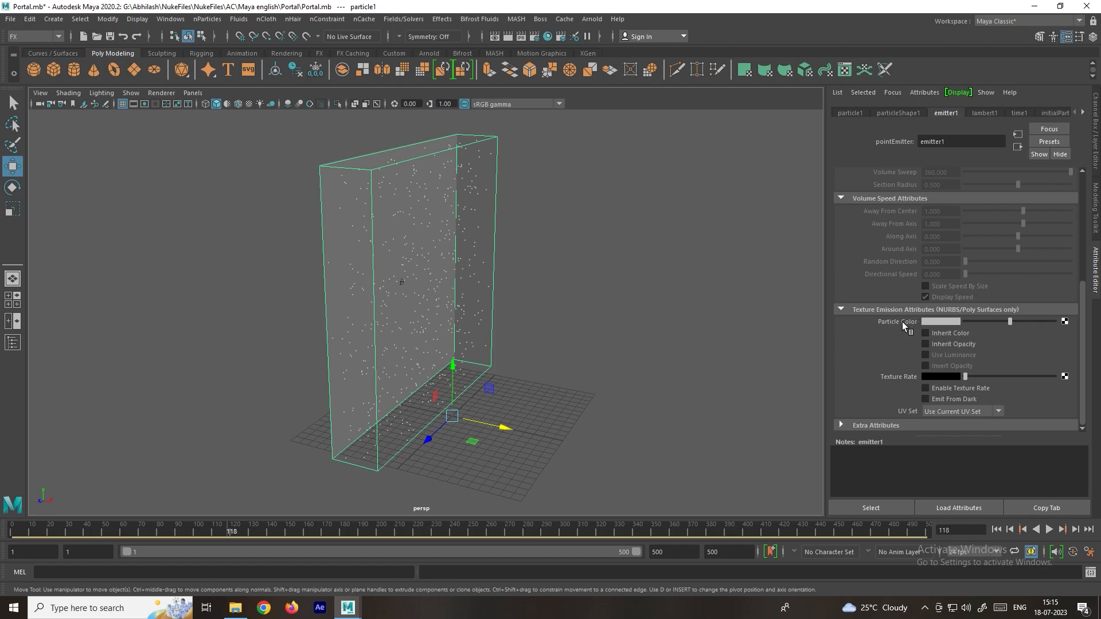
Step: Check the Portal and PortalBW image files in File Explorer and return to Maya
click(235, 607)
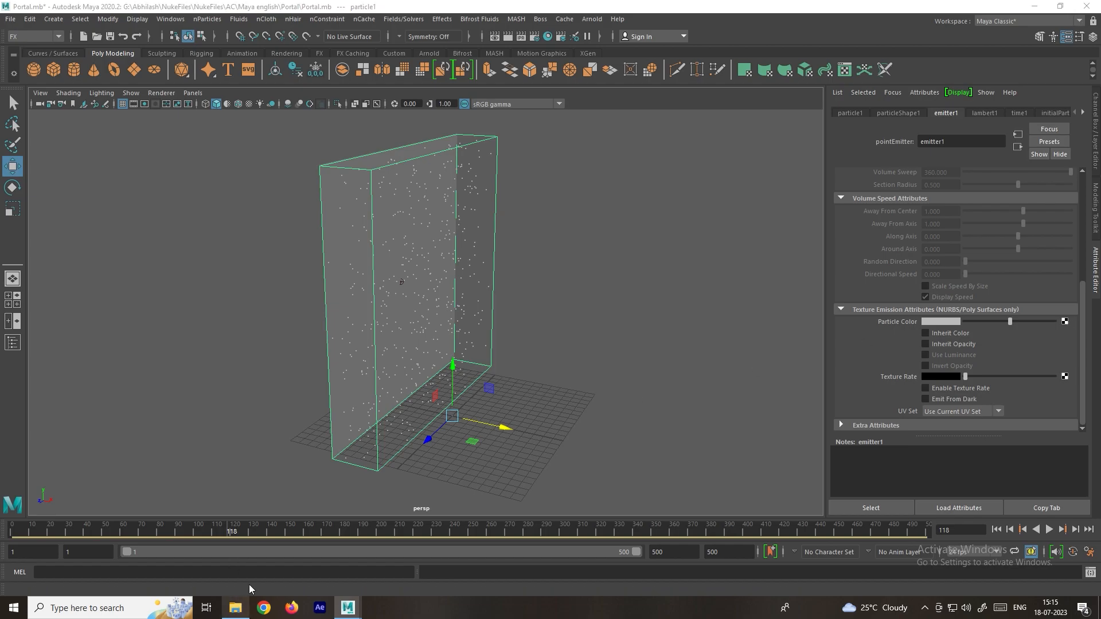
click(140, 152)
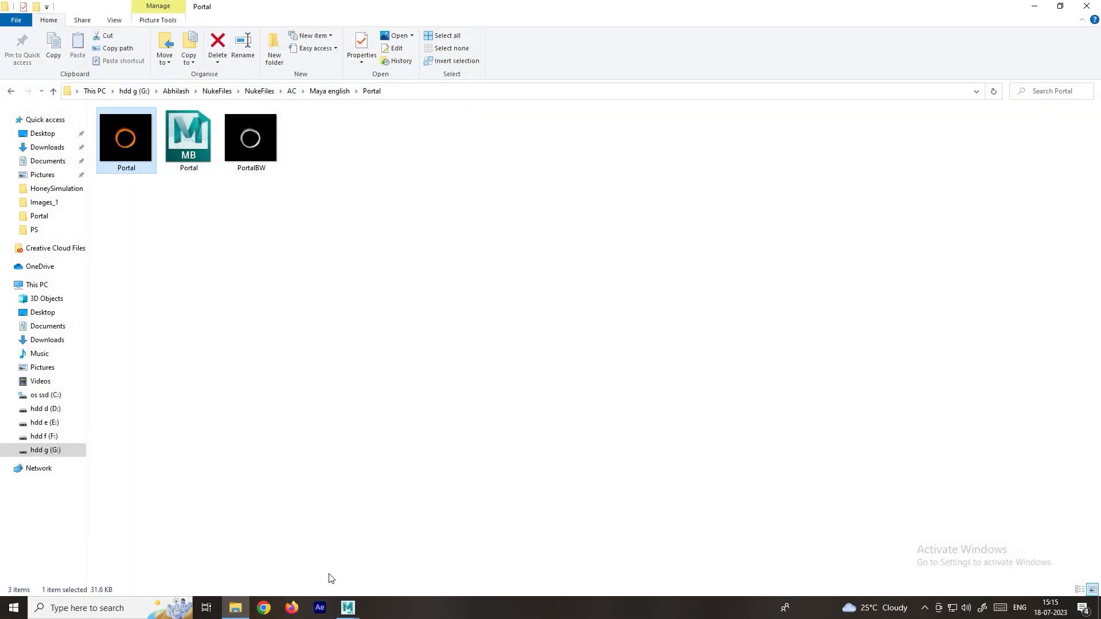
click(348, 607)
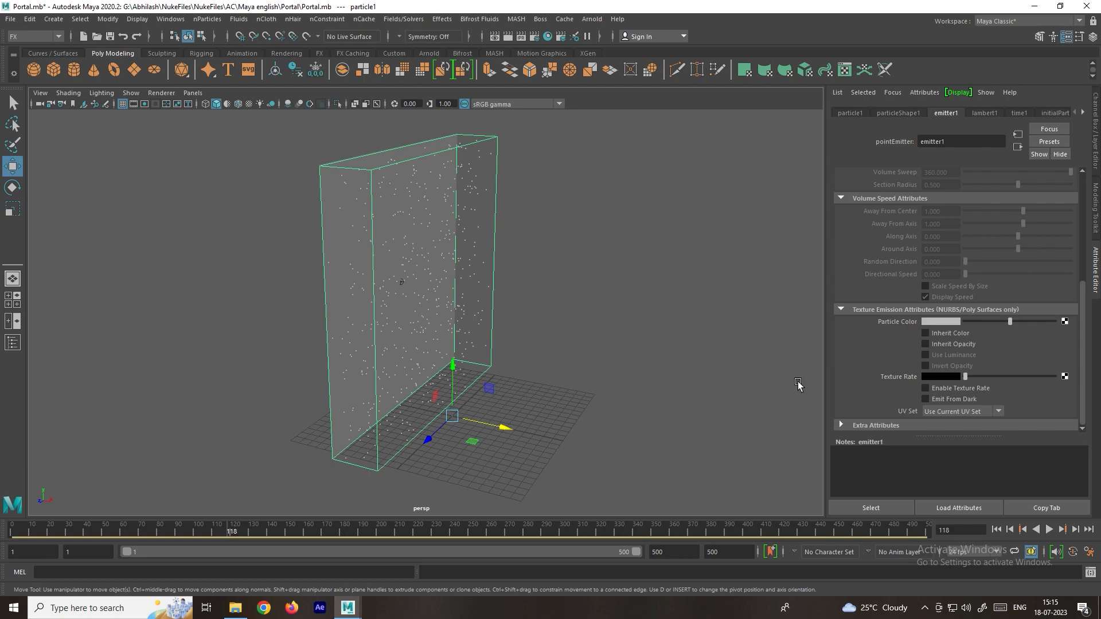
click(235, 608)
click(274, 140)
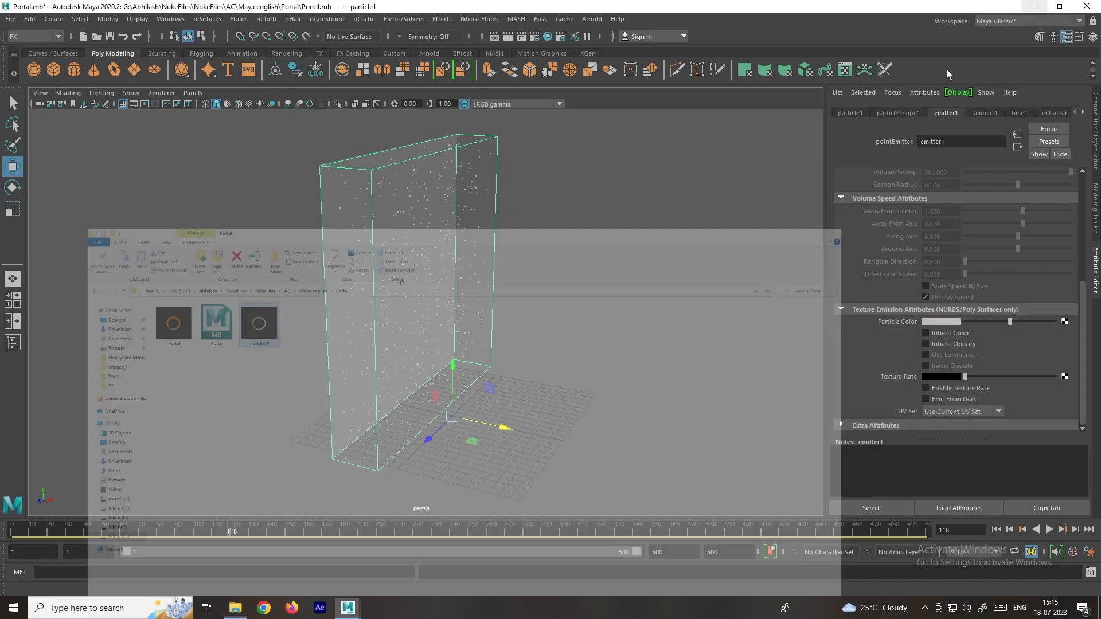
click(1033, 6)
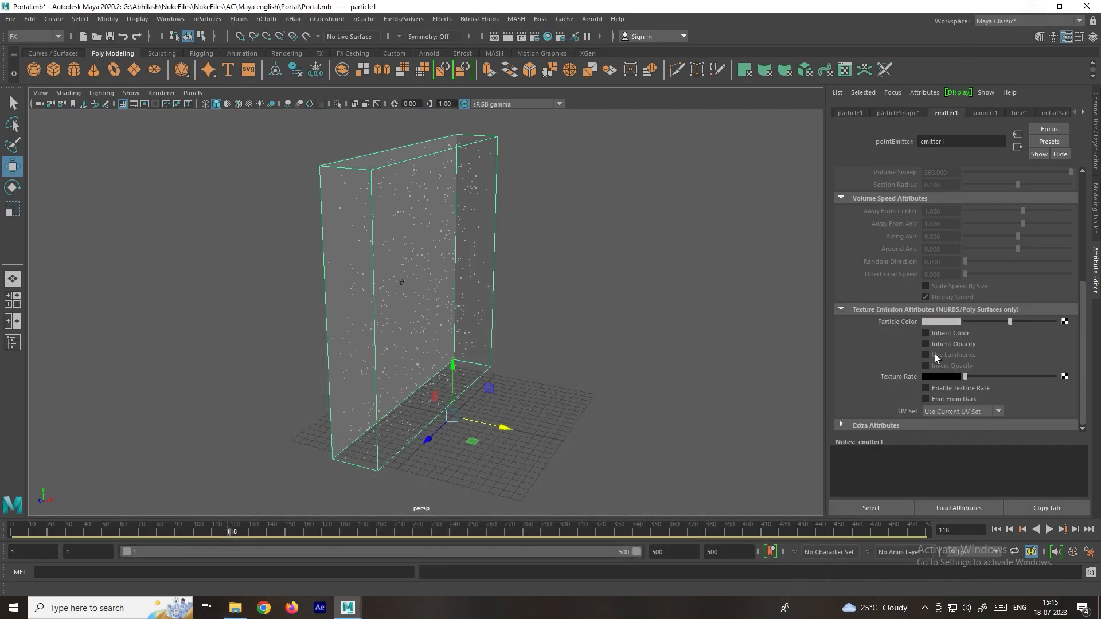
Step: Map the emitter's Particle Color to a File texture that loads Portal.jpg from the Portal folder
click(1064, 322)
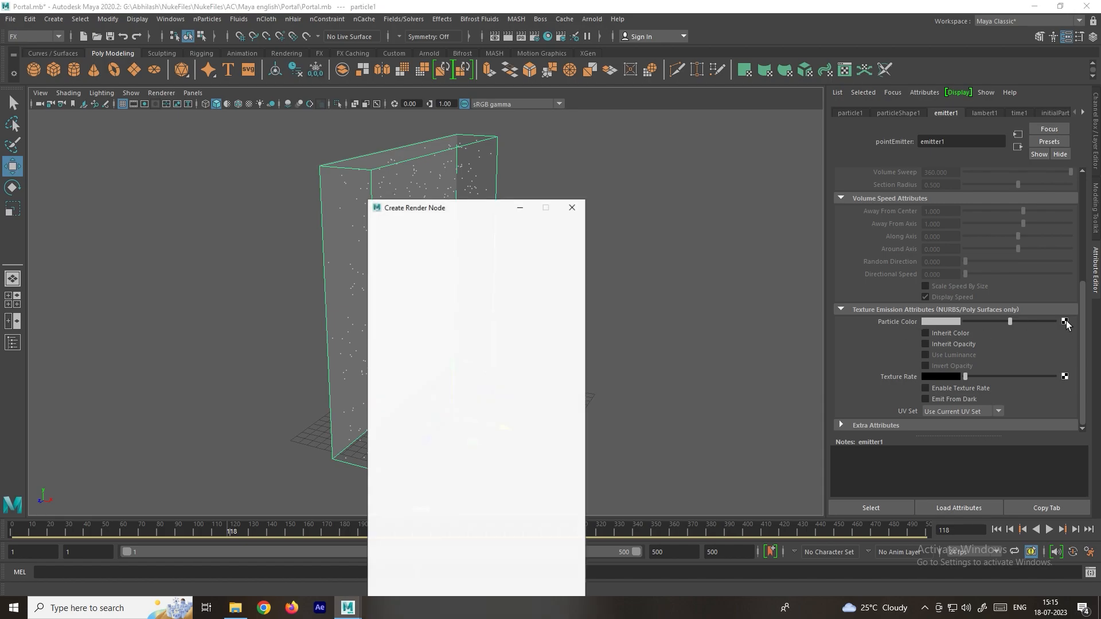
click(482, 299)
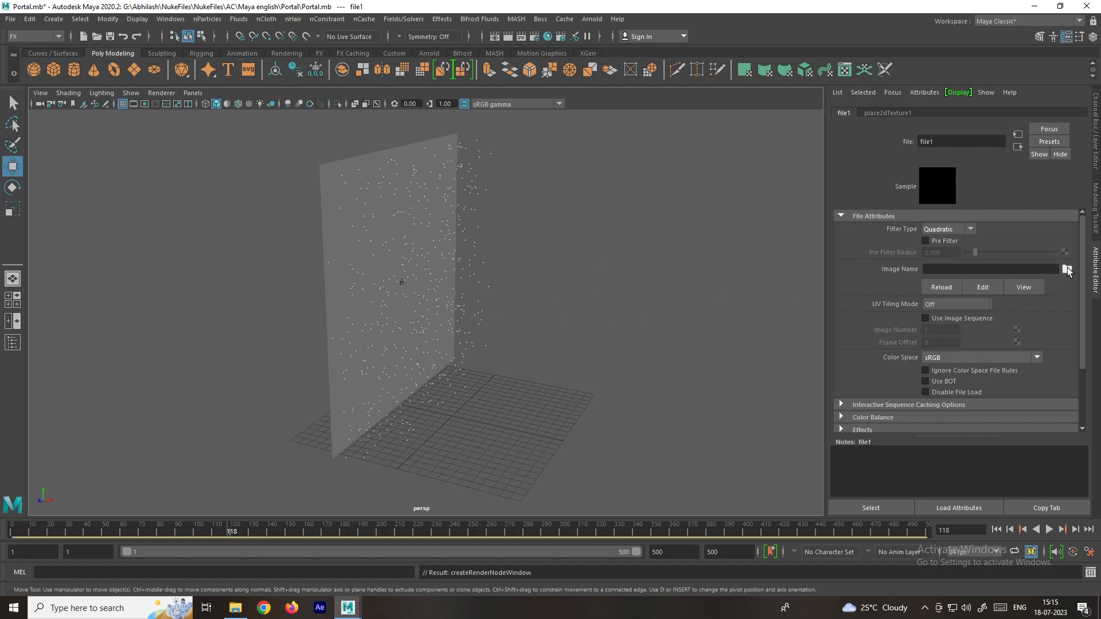
click(1067, 270)
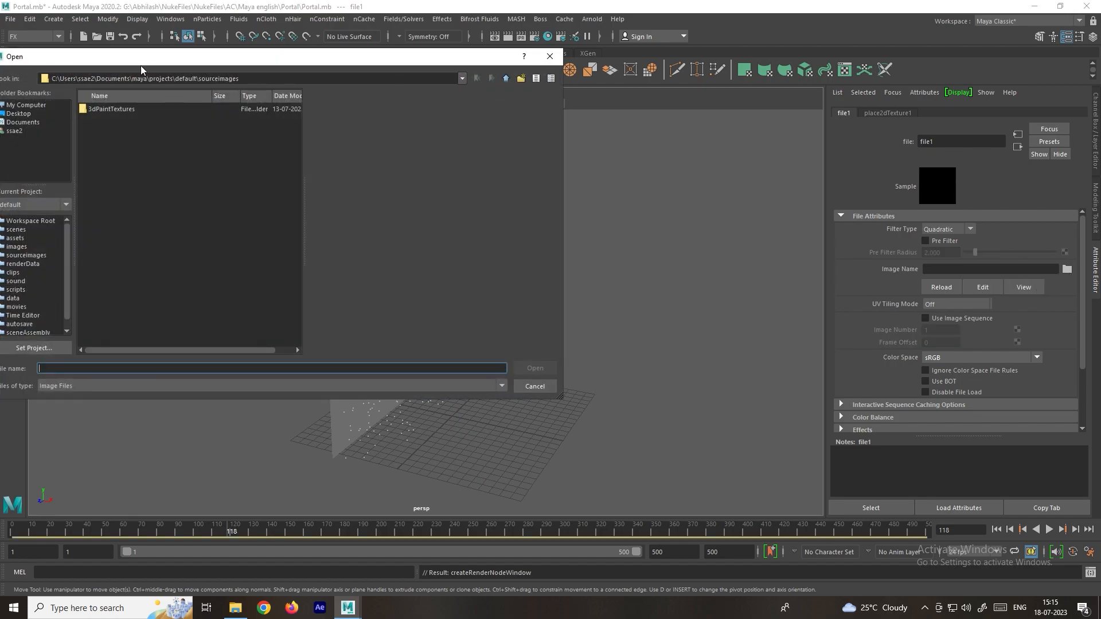
text(G:\Abhilash\NukeFiles\NukeFiles\AC\Maya english\Portal)
click(537, 367)
click(103, 109)
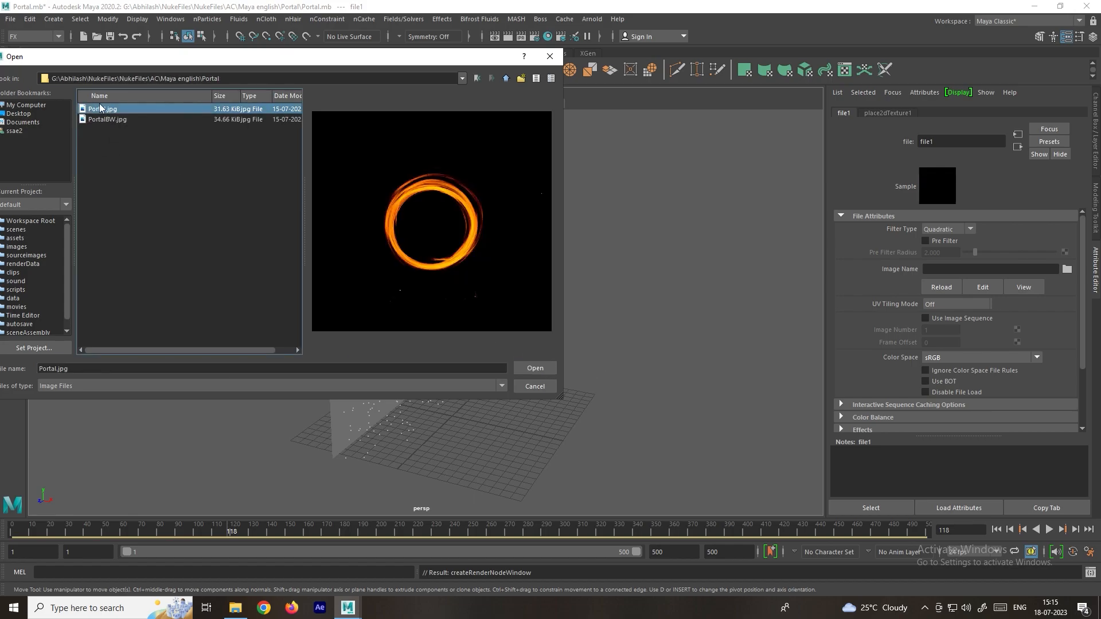
click(535, 368)
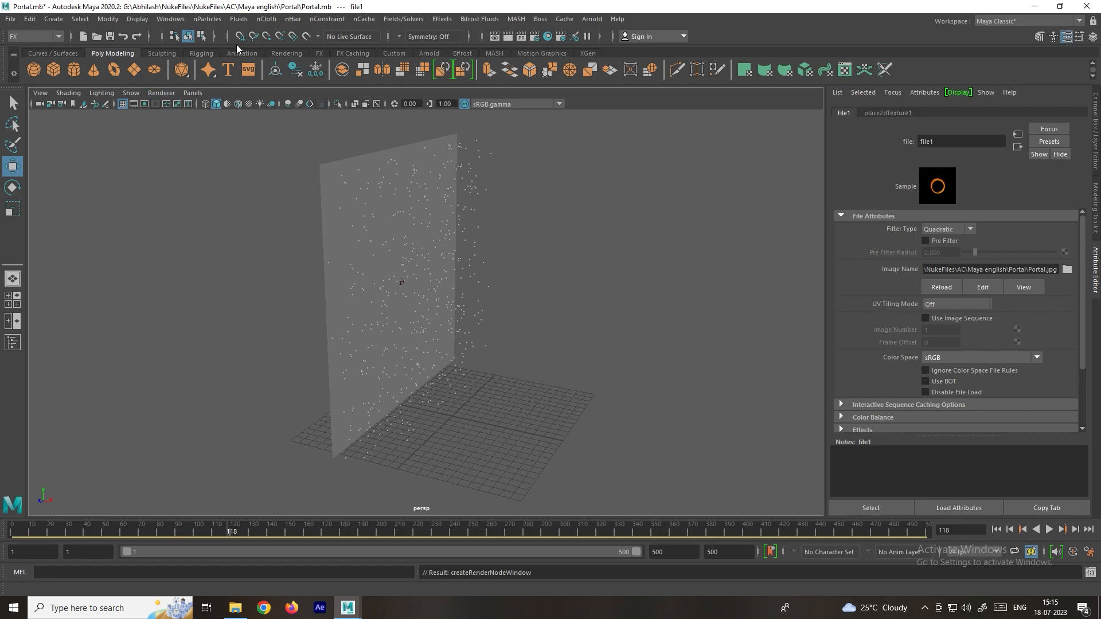
Step: Show the Outliner, reselect the particle object, and enable Inherit Color on its emitter
click(206, 19)
click(198, 154)
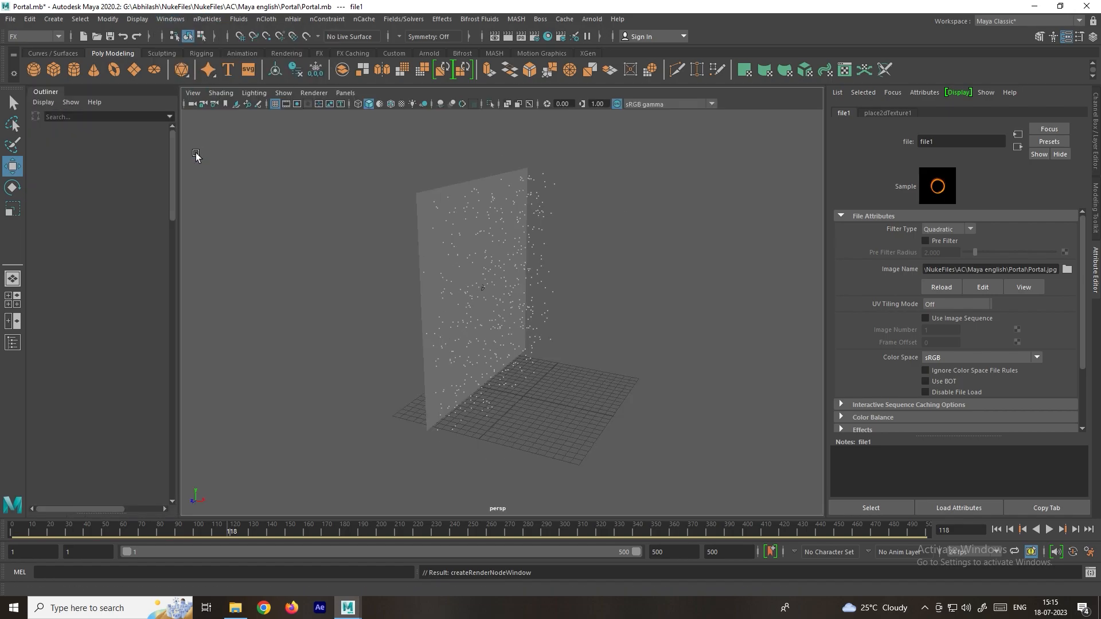
click(73, 185)
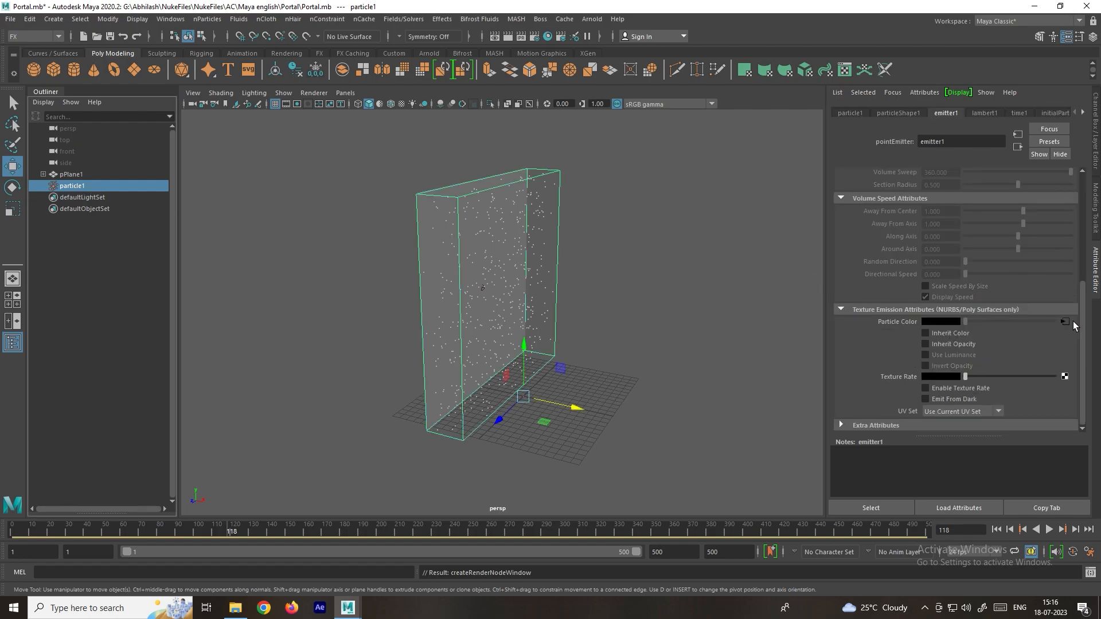
click(949, 333)
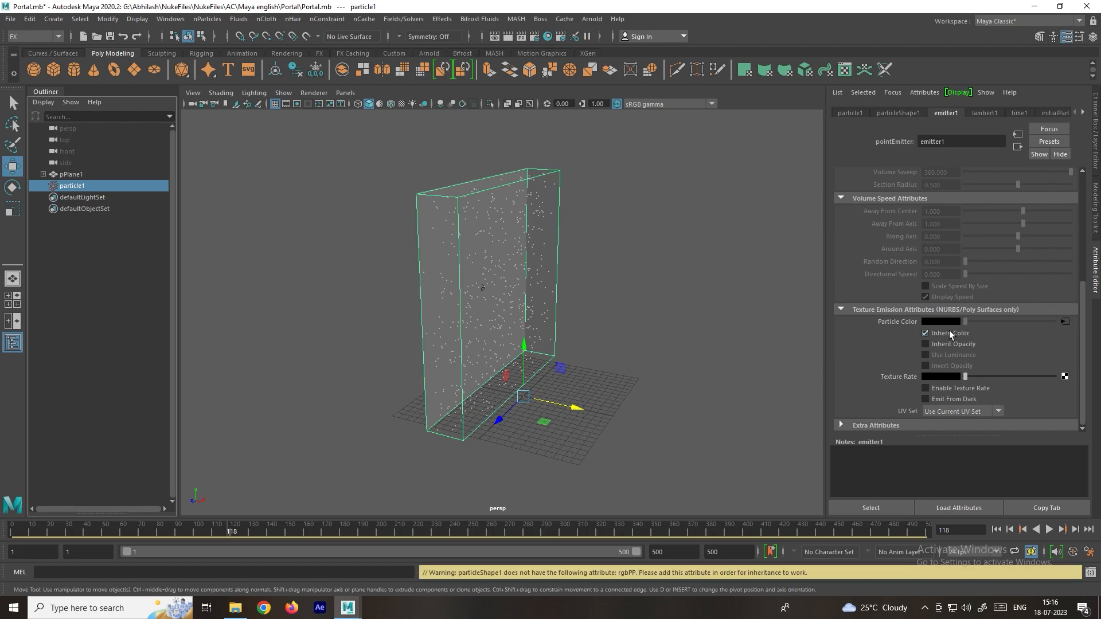
Step: Map the emitter's Texture Rate to a File texture that loads PortalBW.jpg
click(1065, 377)
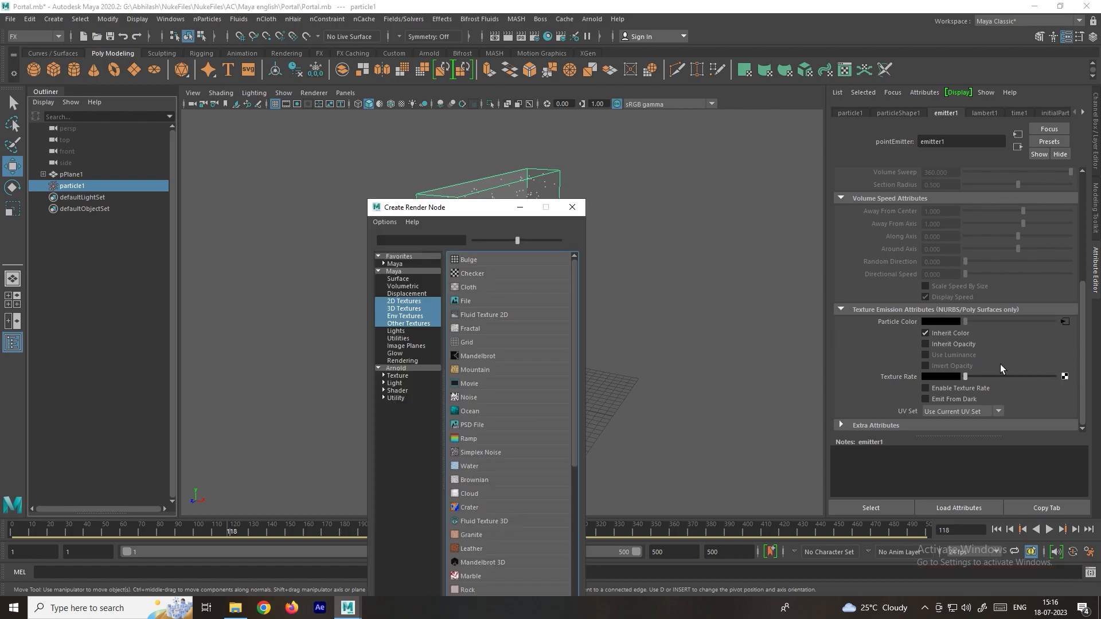
click(474, 311)
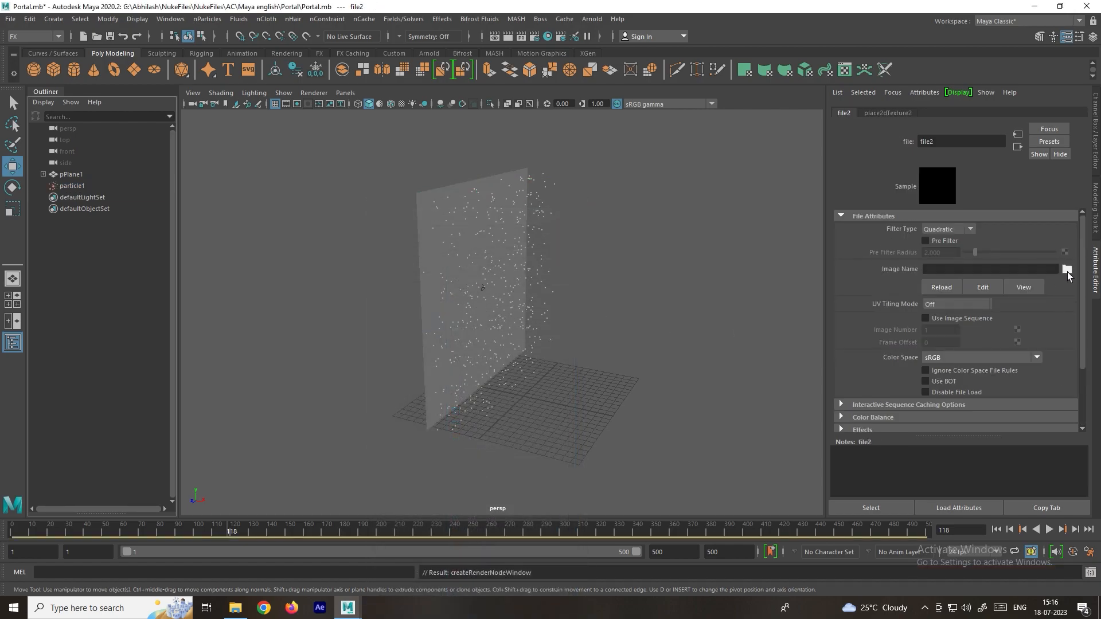
click(1066, 270)
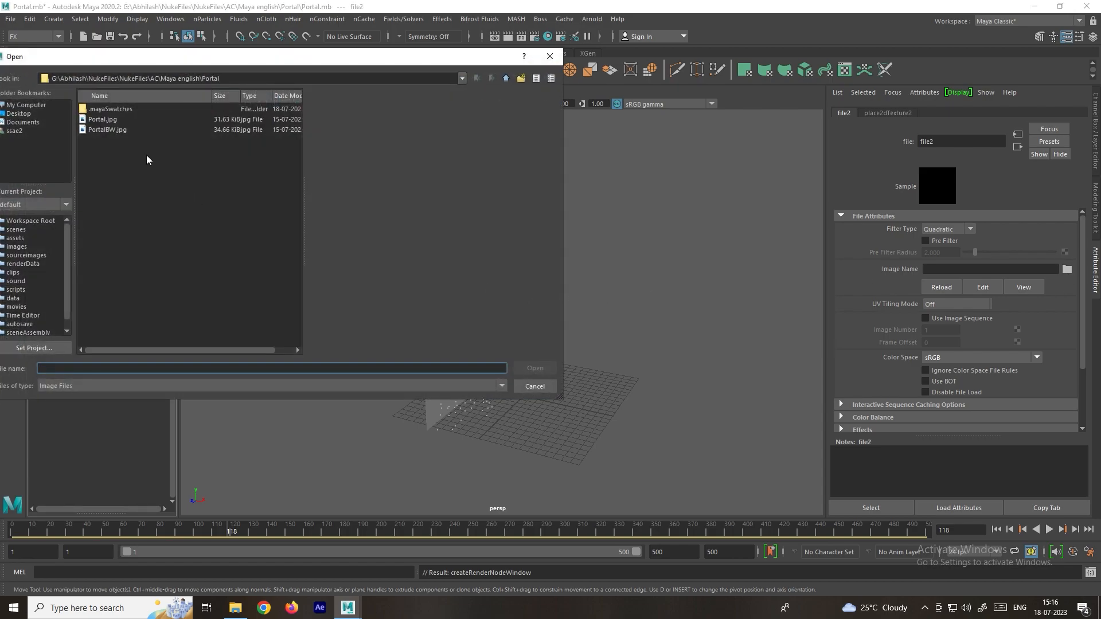
click(119, 131)
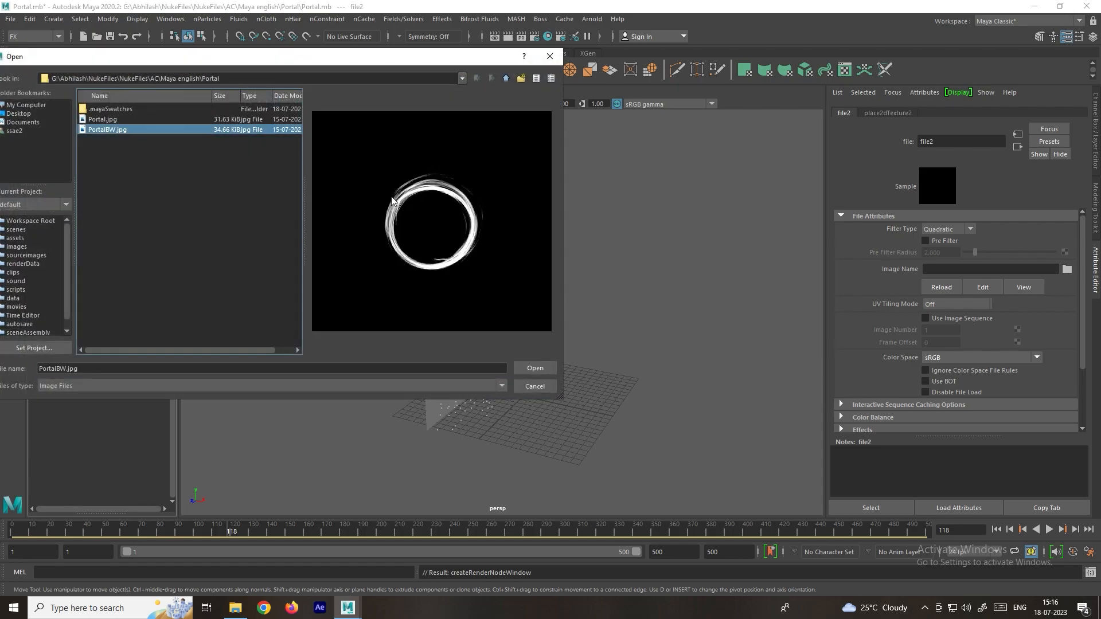
click(545, 368)
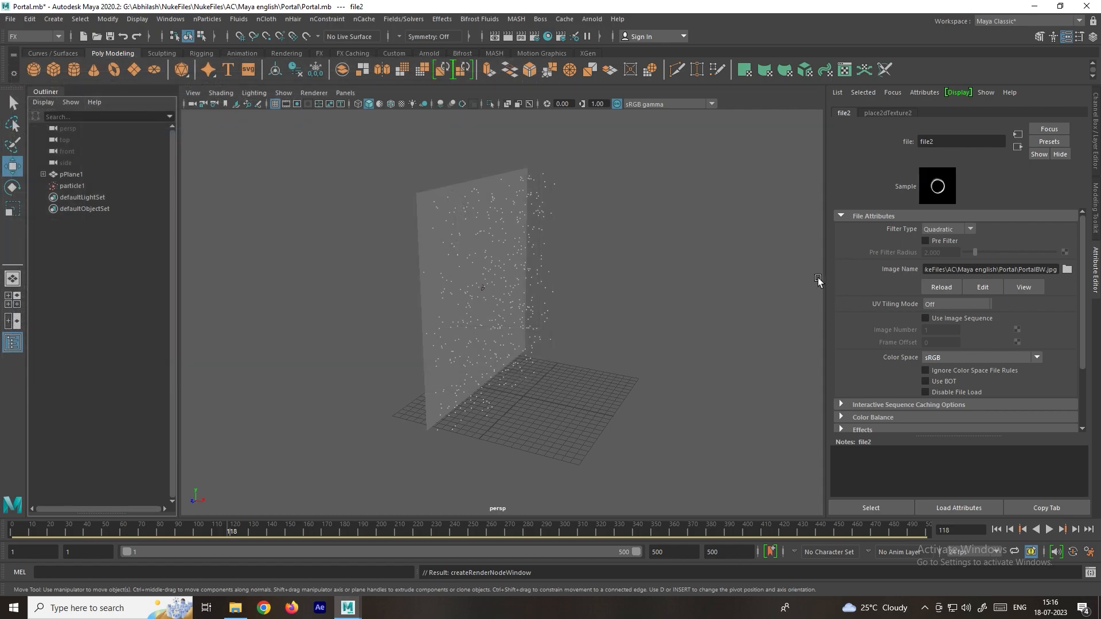
Step: Reselect the particle object, turn on Enable Texture Rate for its emitter, and play the simulation
click(72, 186)
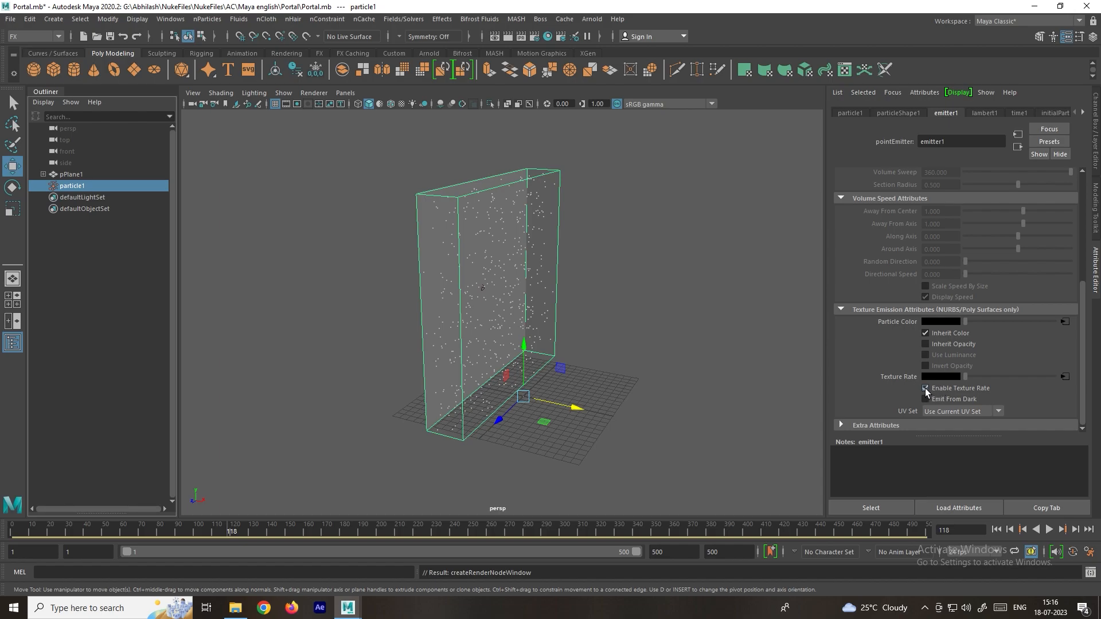
click(1049, 529)
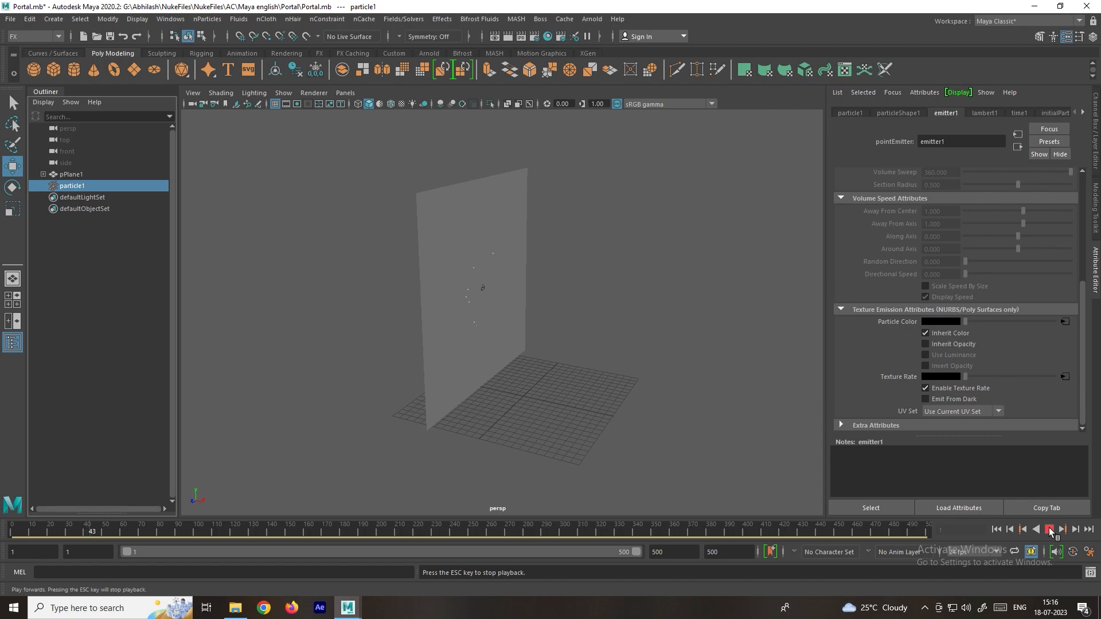
Step: Stop playback and set the emitter's Rate to 70000 particles per second in its basic emitter attributes
click(1049, 529)
alt+drag(468, 284, 536, 309)
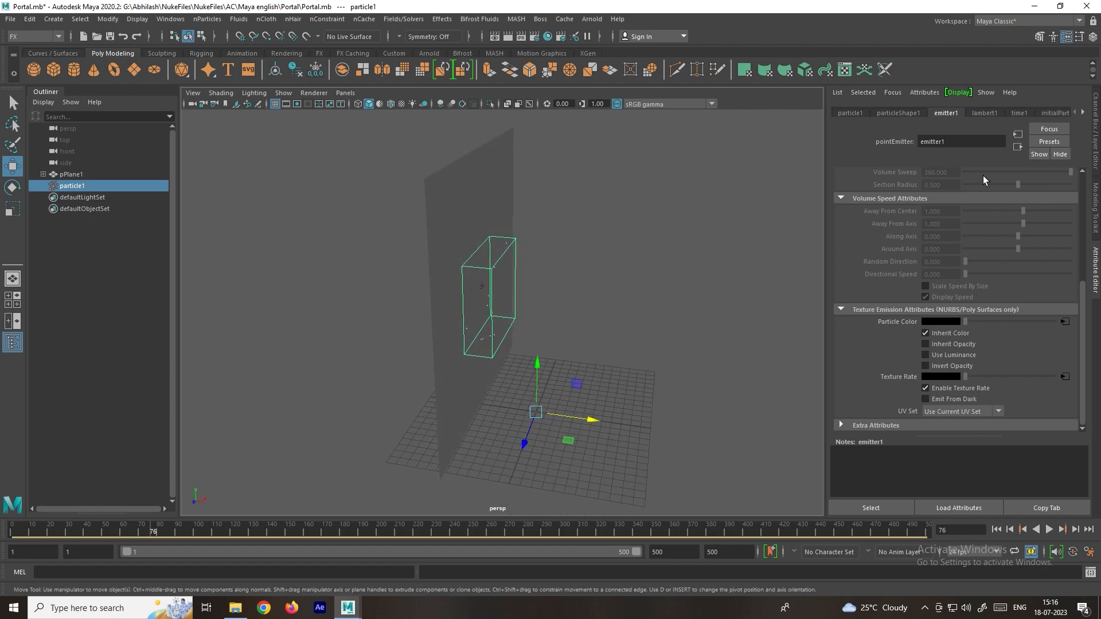
scroll(867, 224, up, 5)
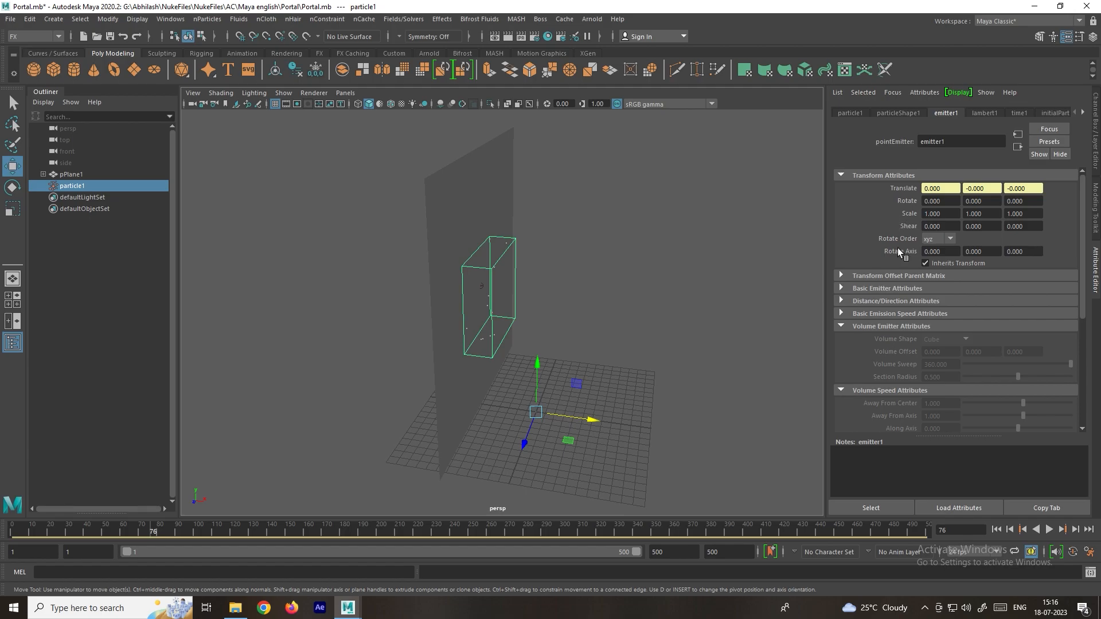
click(872, 289)
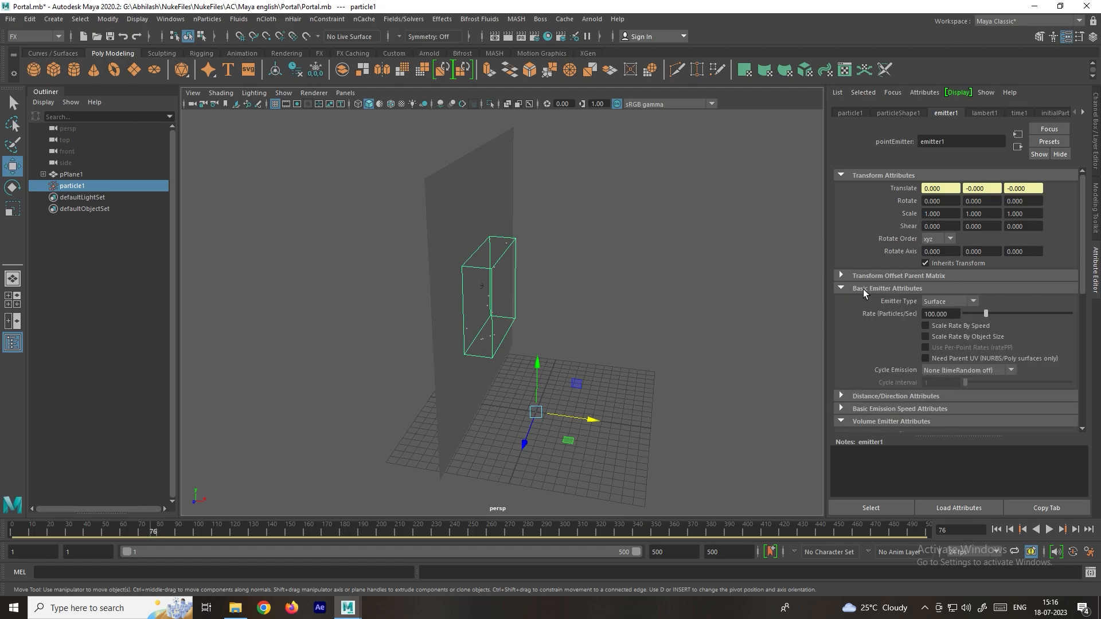
click(947, 314)
text(70000)
key(Return)
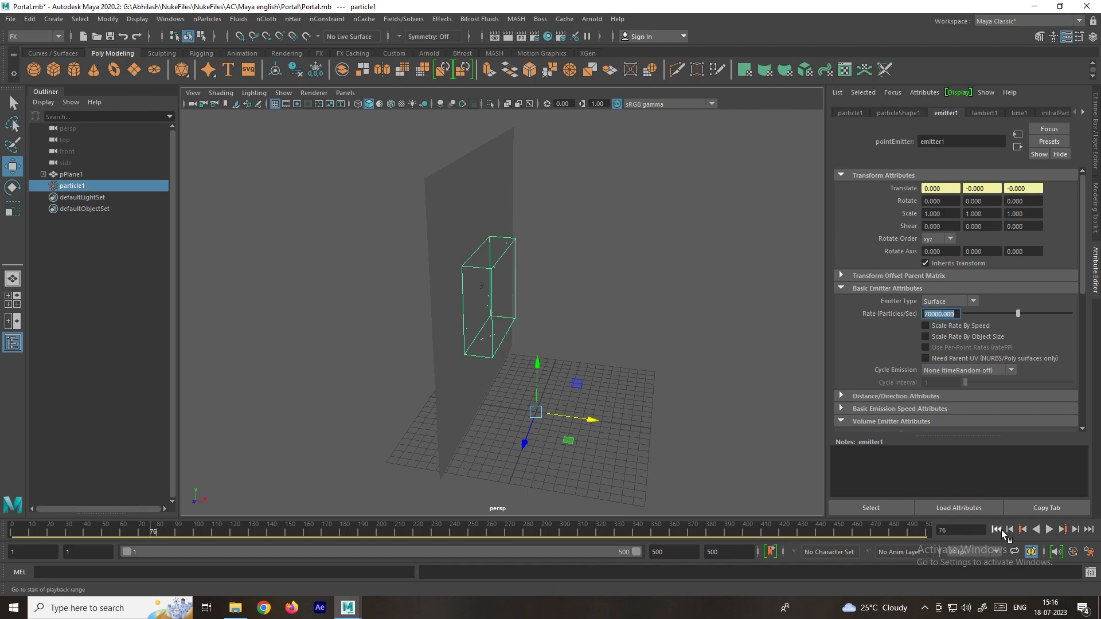
Step: Replay the simulation from the first frame and inspect the denser particle emission on the plane
click(998, 530)
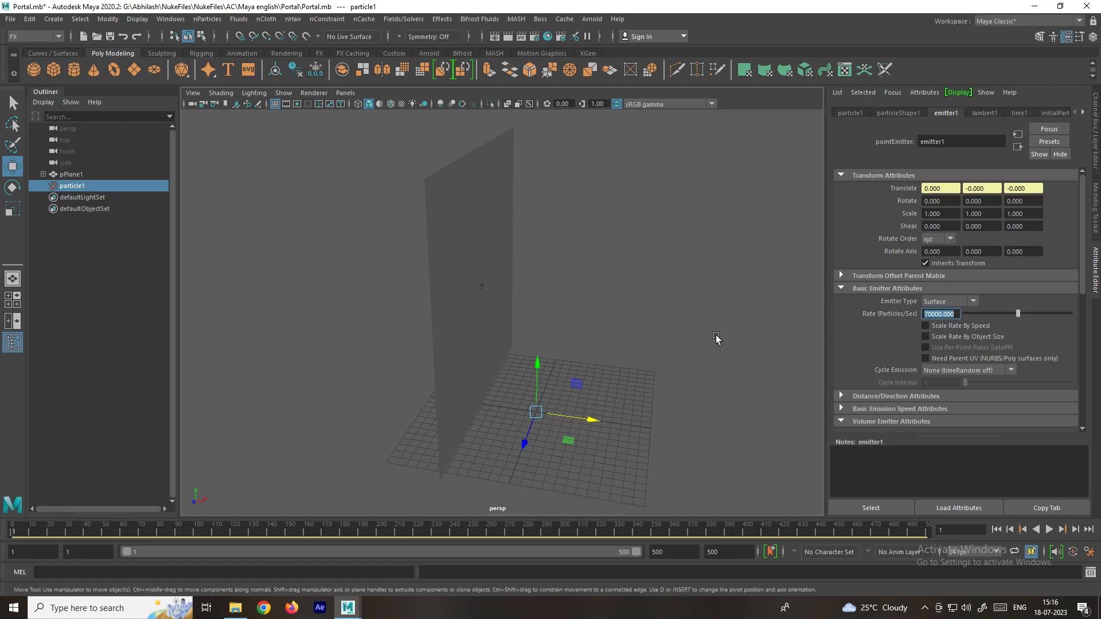
alt+drag(615, 321, 541, 326)
click(1048, 529)
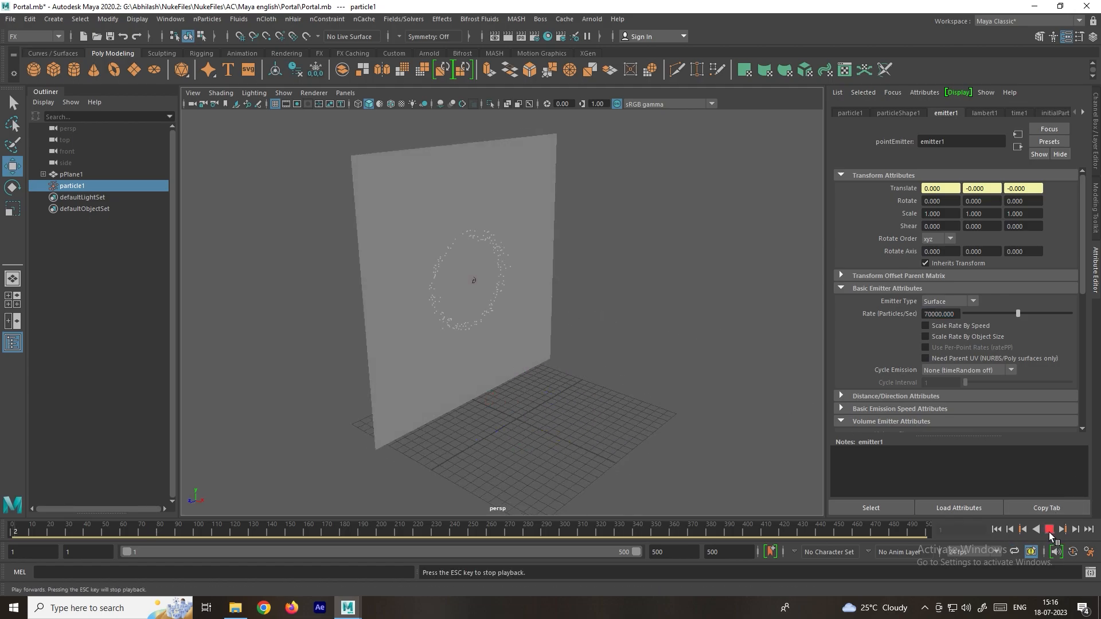
click(1048, 529)
scroll(516, 293, up, 6)
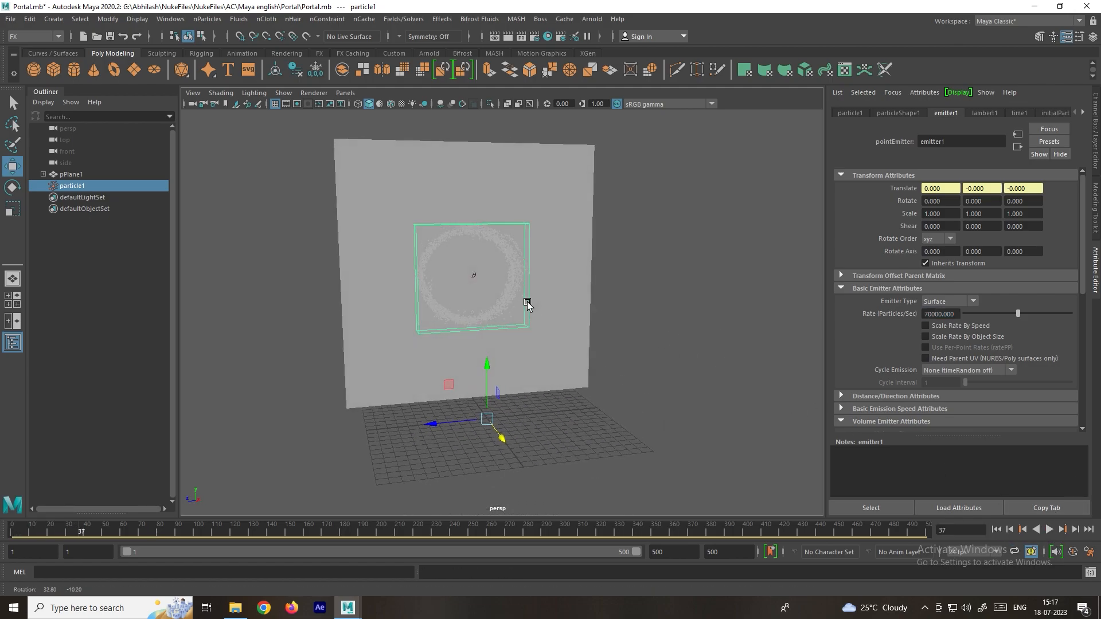
scroll(504, 282, down, 6)
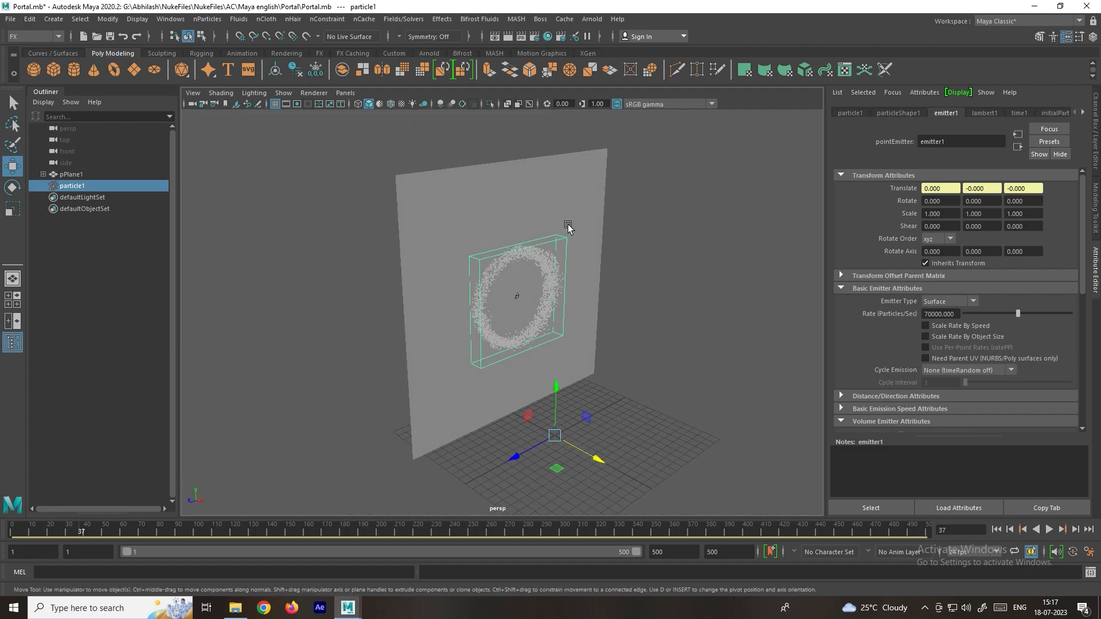
Step: Add the emitting plane to a new display layer and hide that layer
click(560, 187)
click(1096, 122)
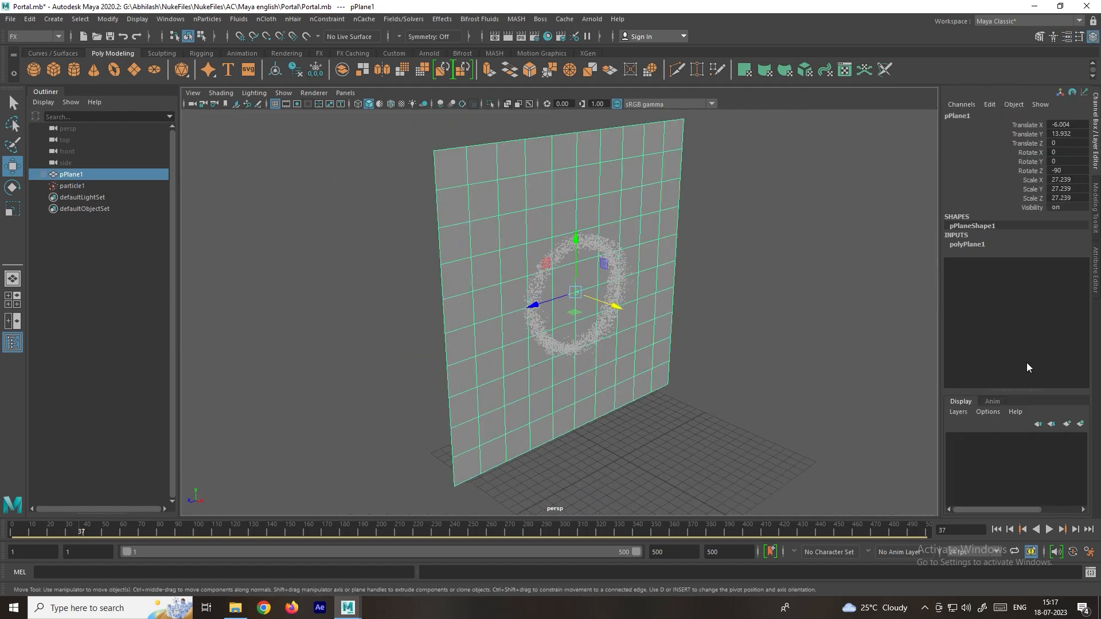
click(961, 412)
click(958, 436)
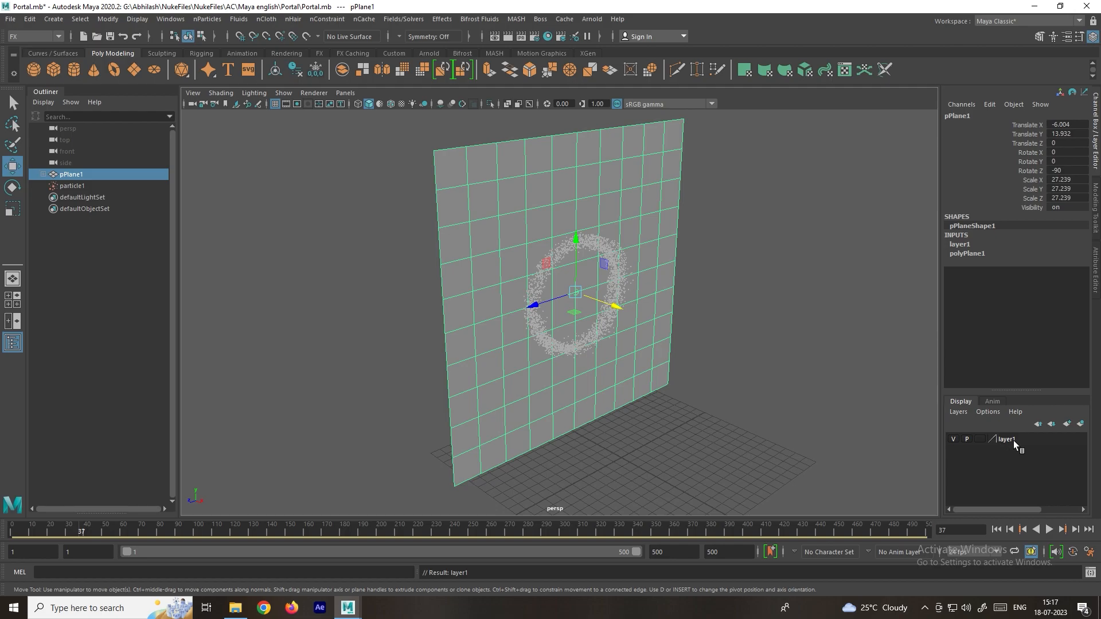
click(953, 439)
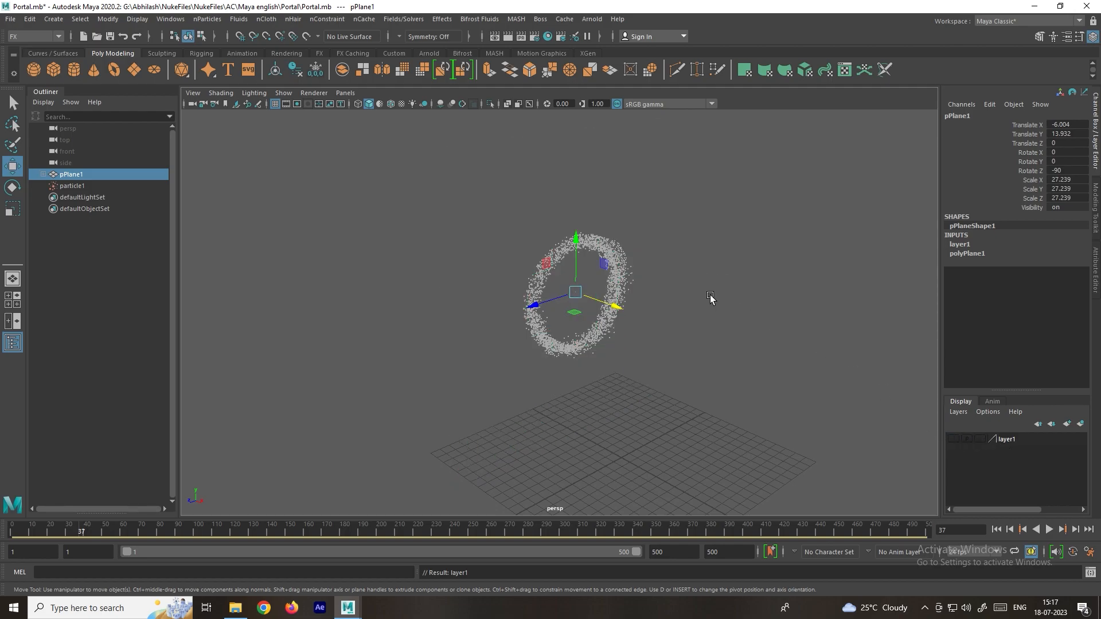
mouse_move(715, 295)
alt+mouse_down()
mouse_move(681, 282)
mouse_move(715, 295)
alt+mouse_up()
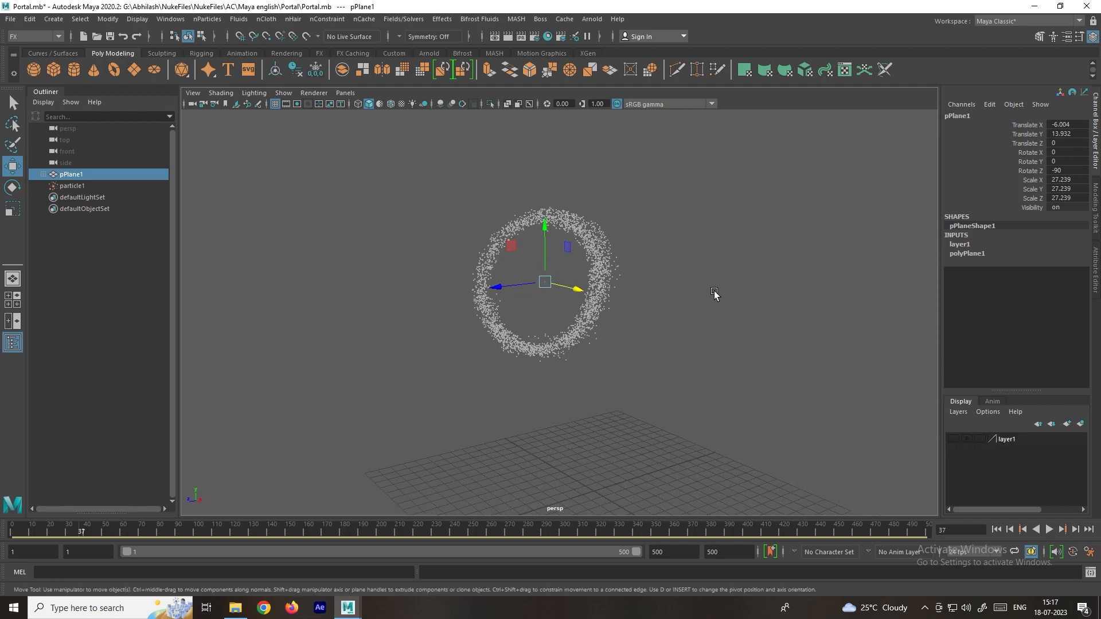
Step: Deselect everything, replay the simulation from the start, and inspect the particle ring without the plane
click(717, 296)
click(998, 529)
click(1047, 529)
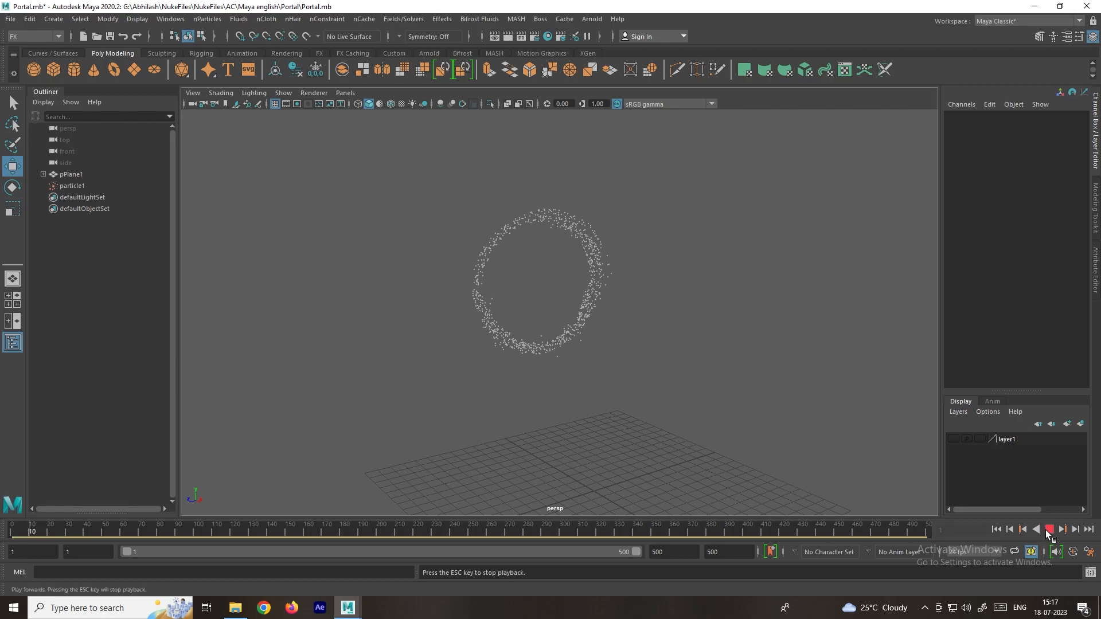
click(1047, 531)
alt+drag(639, 285, 624, 315)
scroll(636, 283, up, 3)
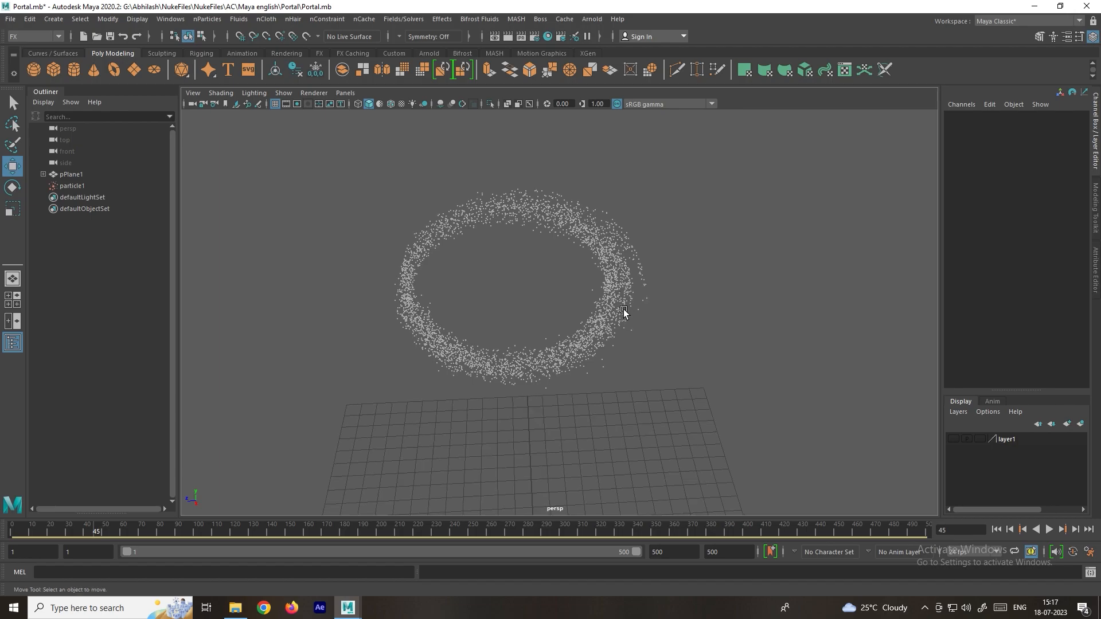
mouse_move(626, 270)
alt+mouse_down()
mouse_move(605, 304)
mouse_move(658, 280)
mouse_move(636, 268)
alt+mouse_up()
Step: Select the particles and add a per-particle Color attribute to their shape
click(618, 268)
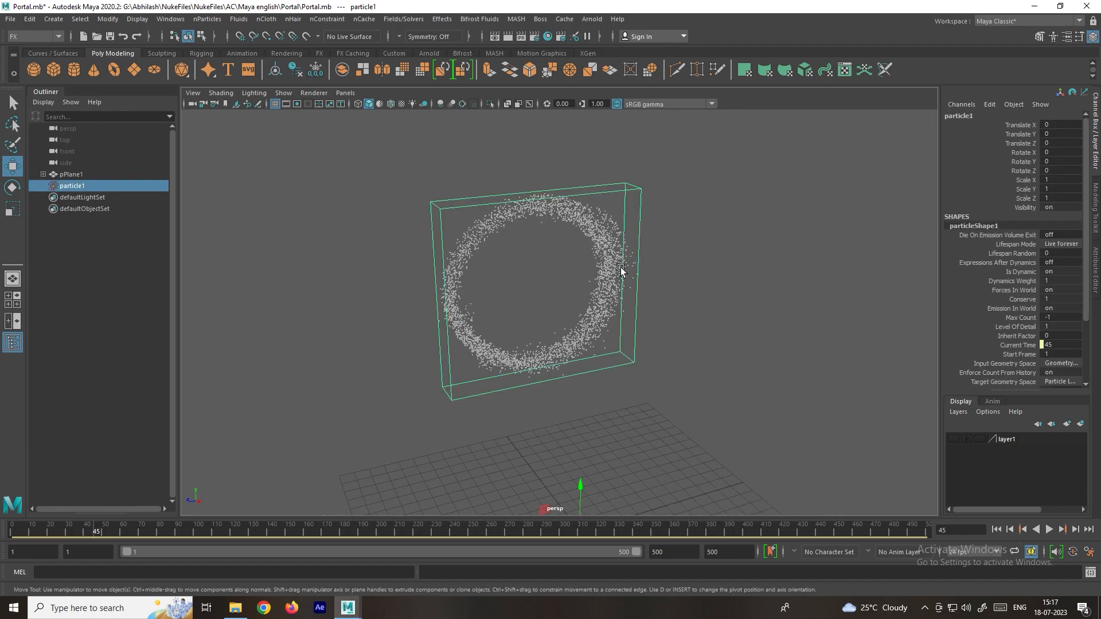
key(ctrl+a)
click(898, 114)
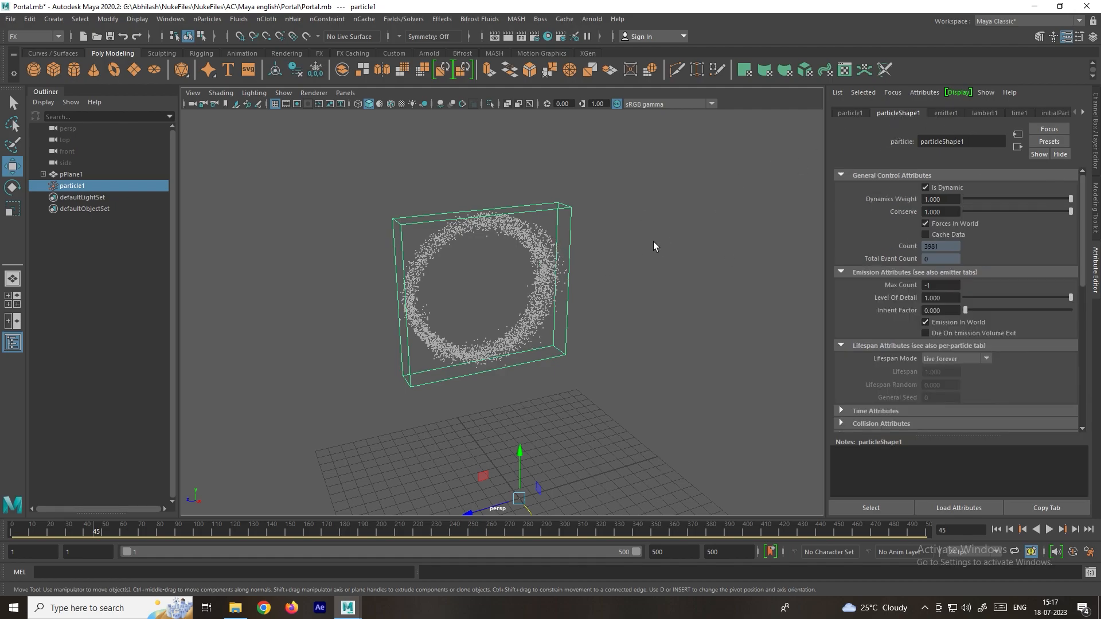
scroll(865, 290, down, 10)
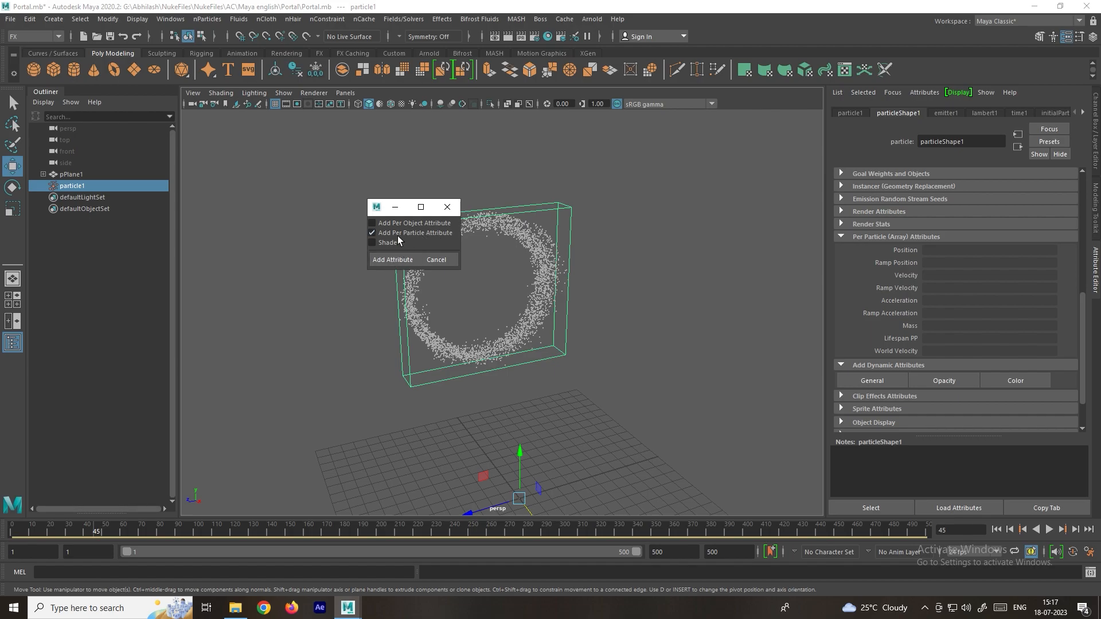
click(386, 259)
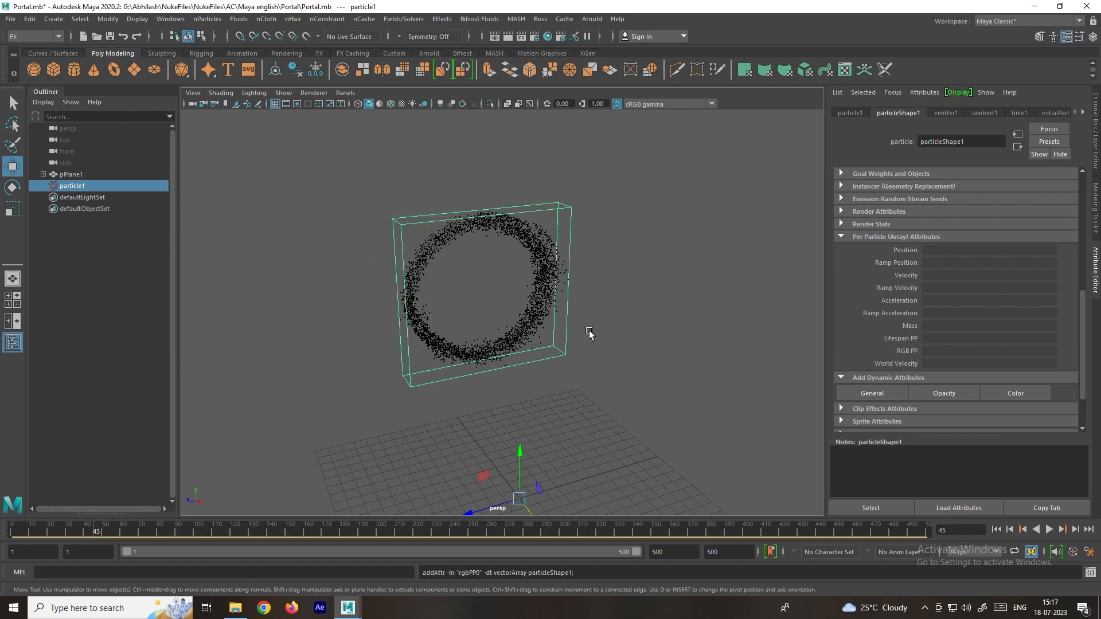
Step: Replay the simulation from the first frame and examine the particles' inherited color and spread from several angles
click(995, 529)
click(1048, 529)
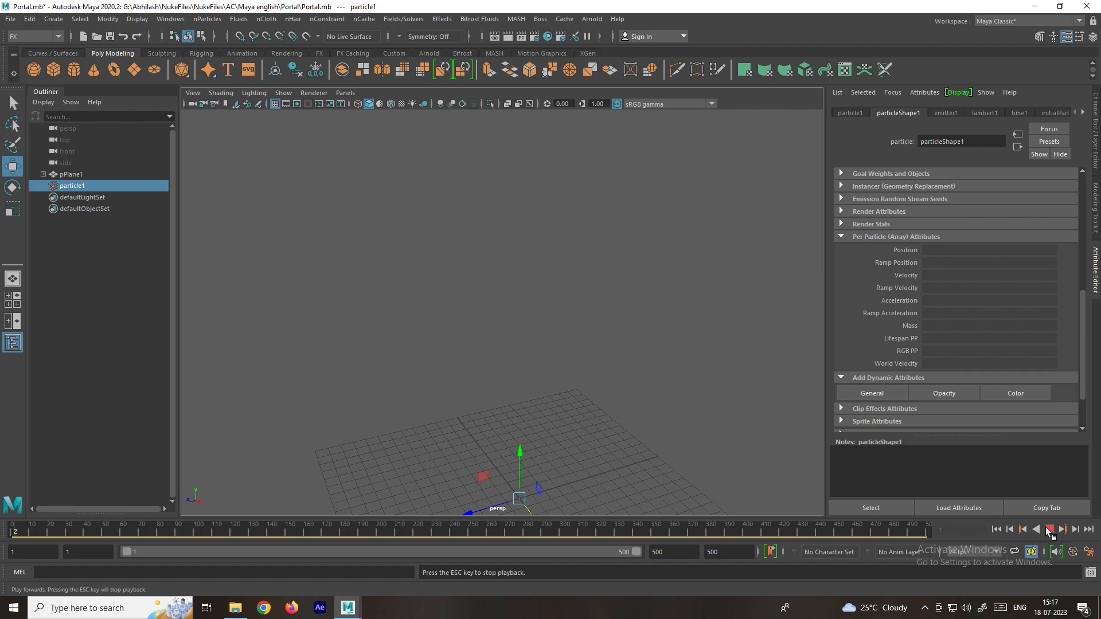
click(1048, 529)
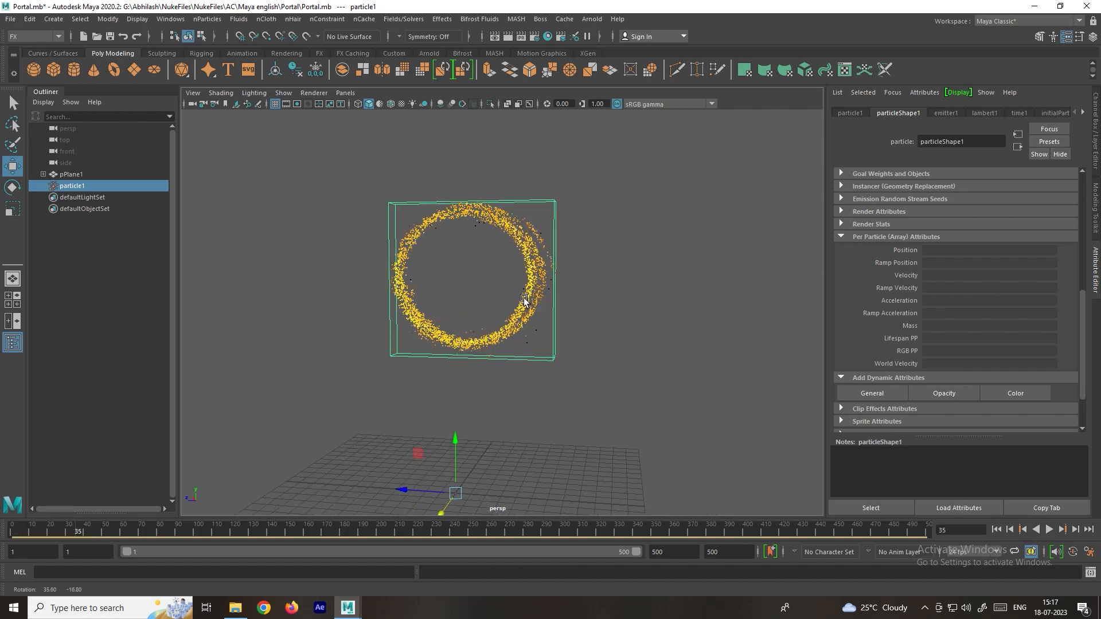
scroll(561, 303, up, 5)
alt+drag(535, 260, 806, 339)
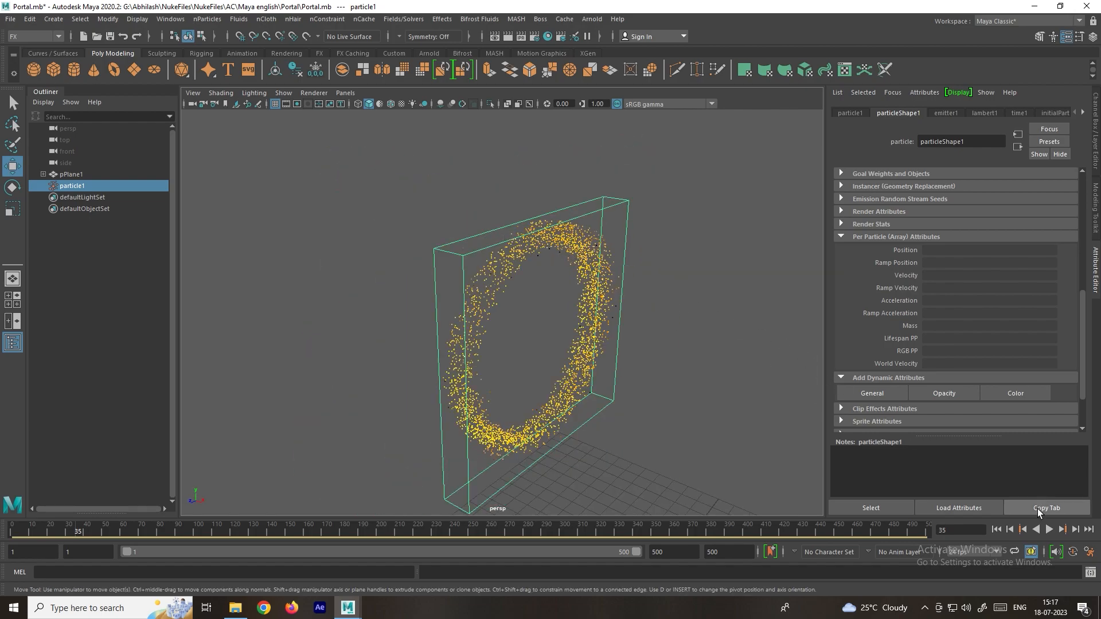
click(997, 528)
click(1048, 529)
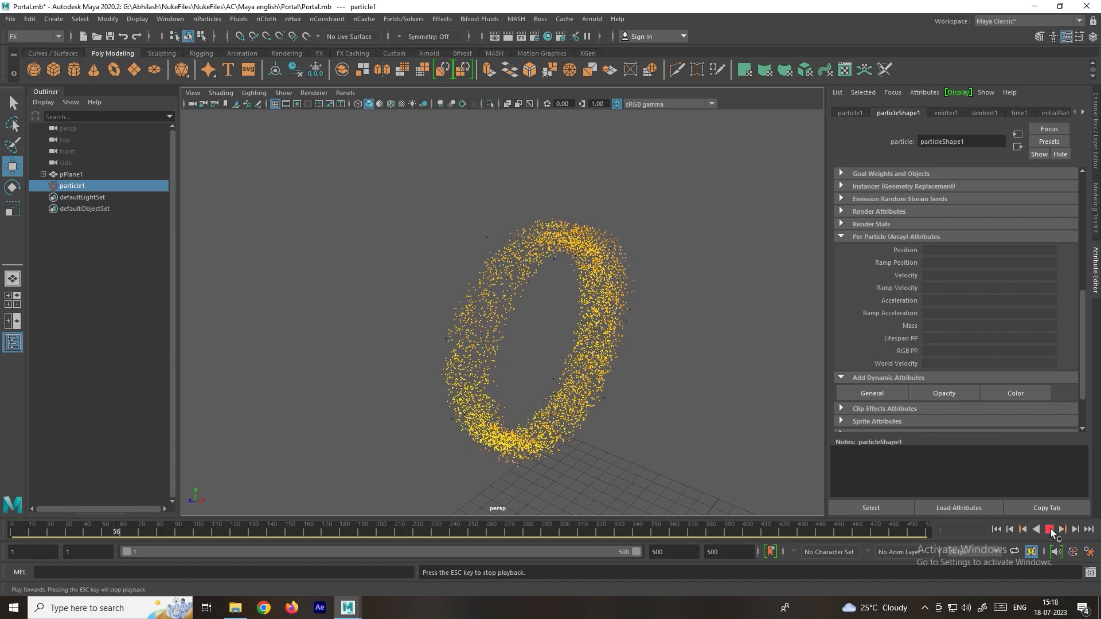
click(1049, 530)
alt+drag(665, 346, 602, 317)
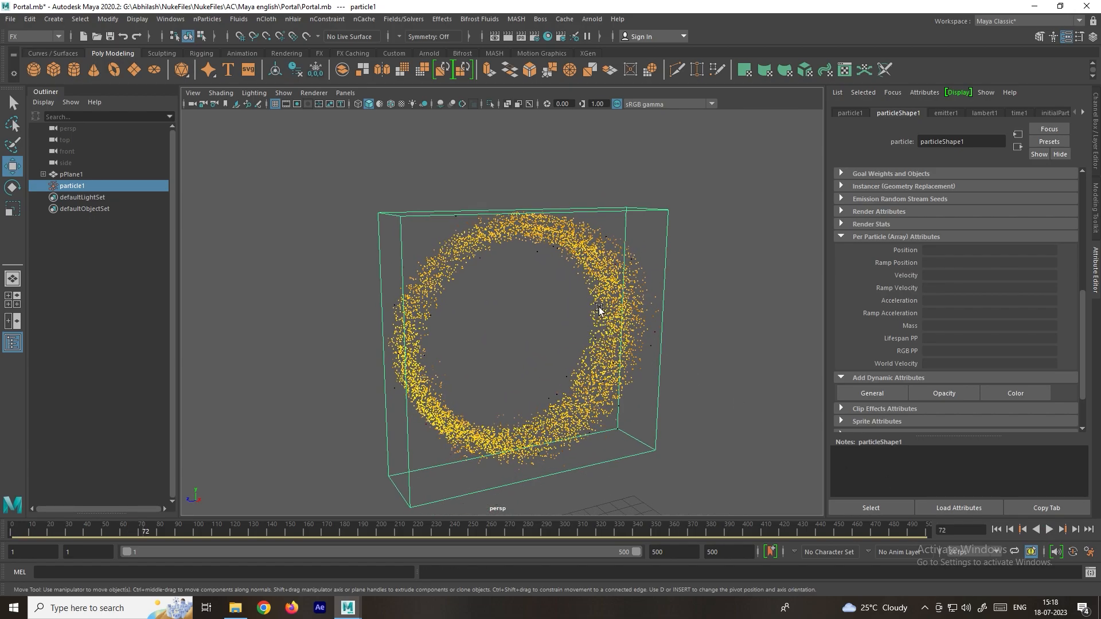
alt+right_drag(598, 304, 525, 293)
alt+drag(526, 292, 645, 313)
alt+drag(590, 279, 574, 262)
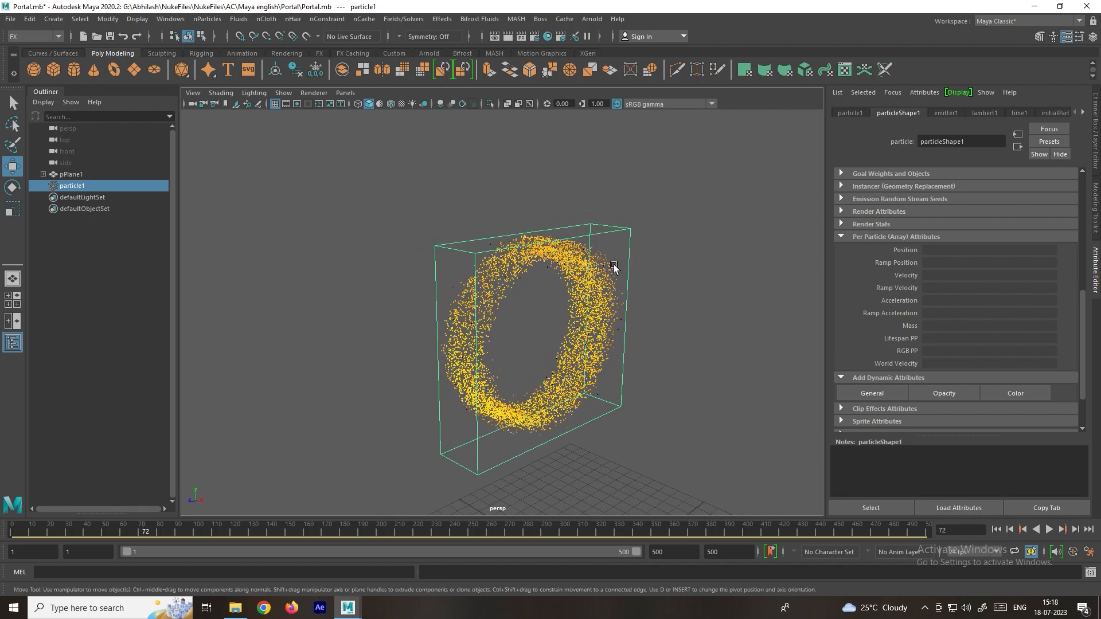
Step: Set Speed to 0 in the emitter's basic emission speed attributes
click(857, 236)
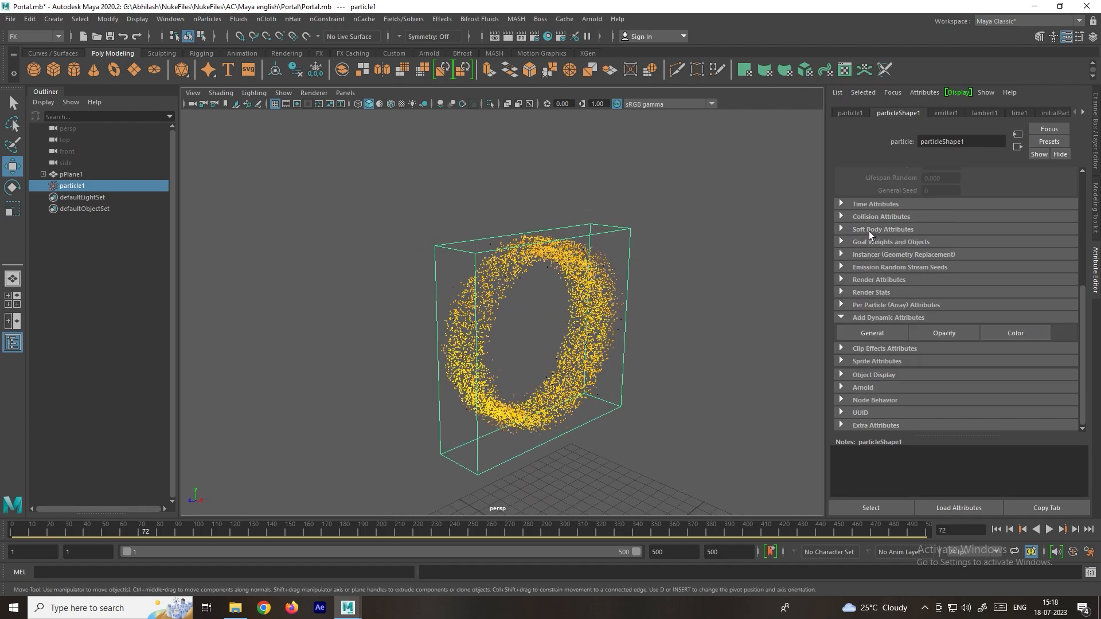
scroll(868, 235, up, 5)
scroll(869, 236, down, 3)
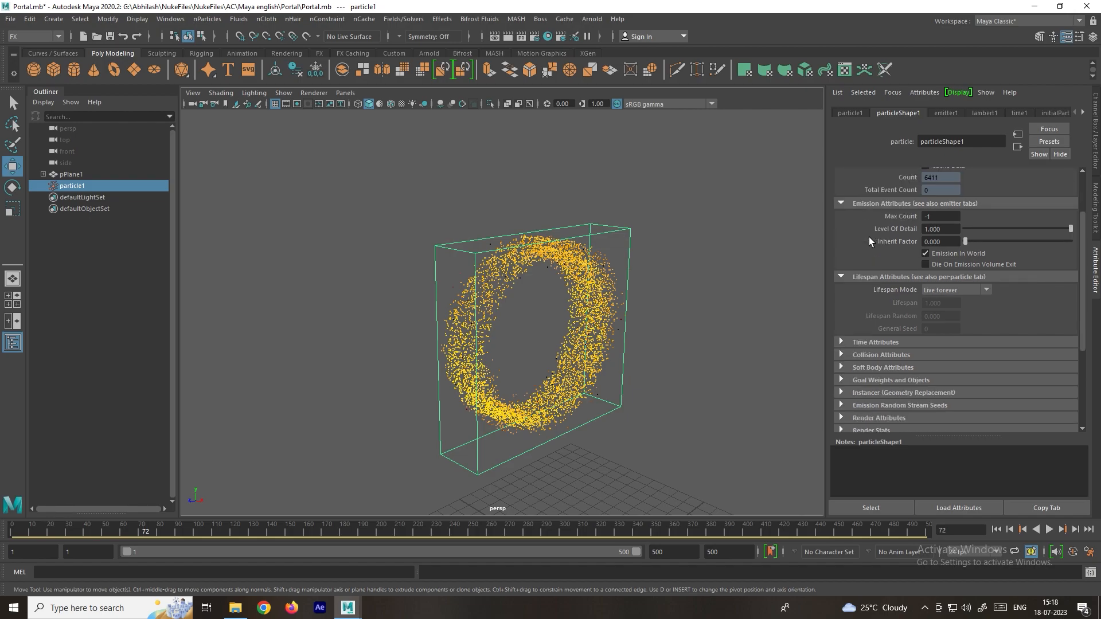
click(945, 112)
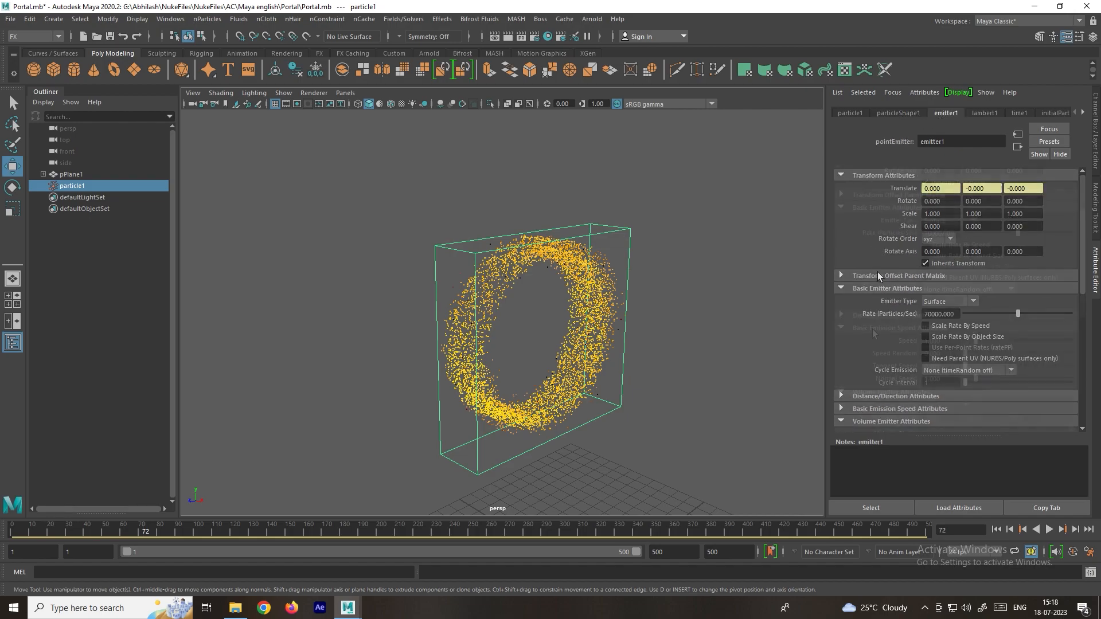
scroll(879, 272, down, 3)
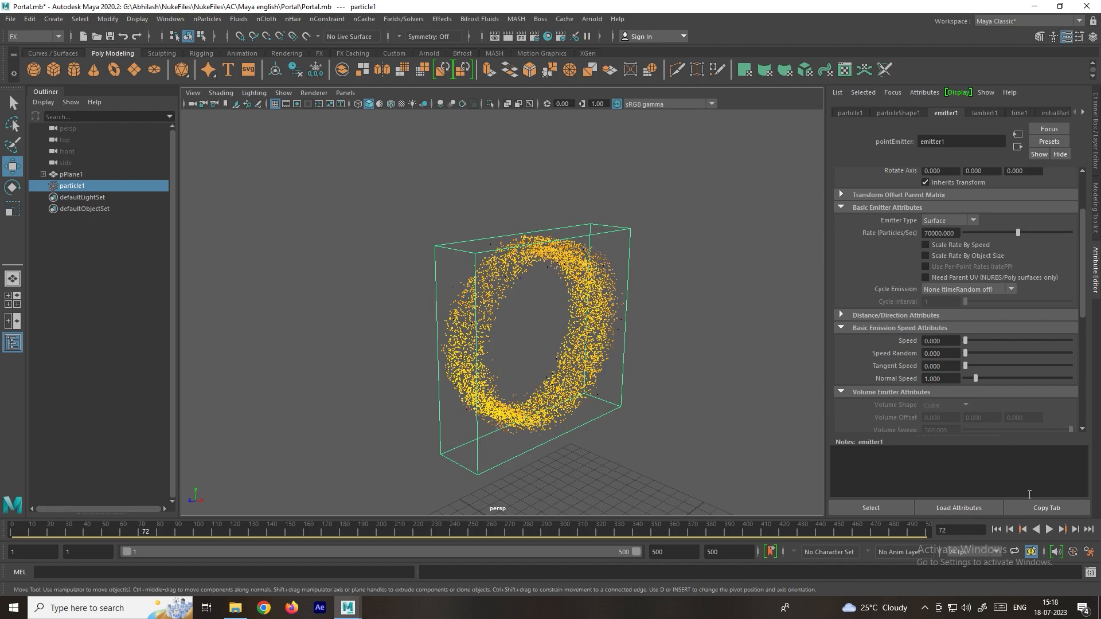
Step: Rewind and replay the simulation, then stop it and check how flat the particle ring stays
click(1001, 532)
click(1045, 529)
alt+drag(606, 346, 552, 332)
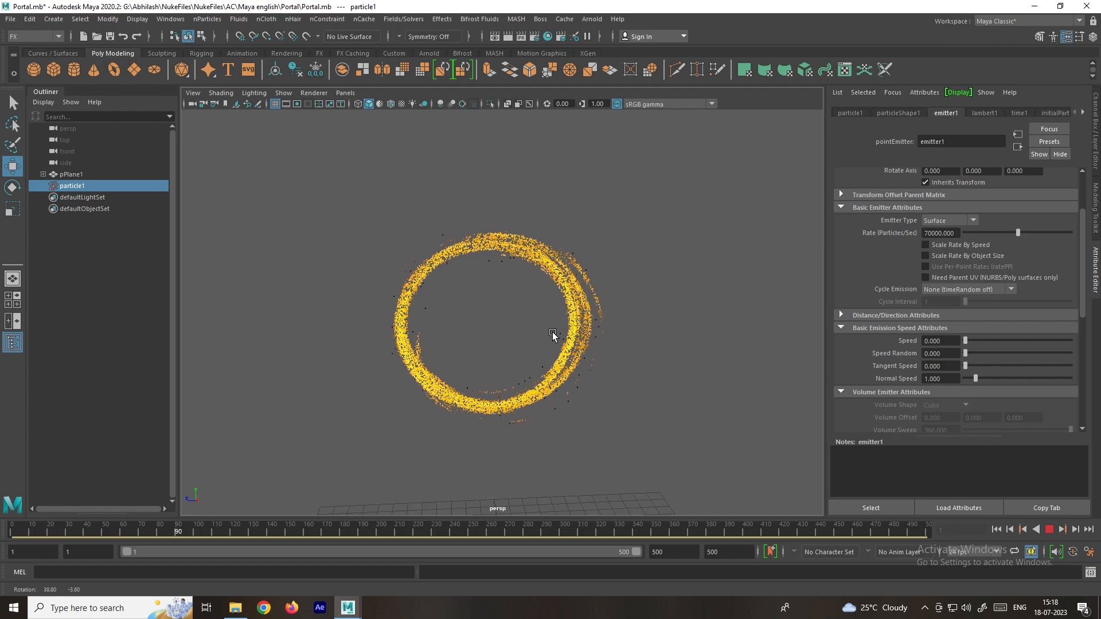
click(1049, 530)
alt+drag(668, 338, 545, 263)
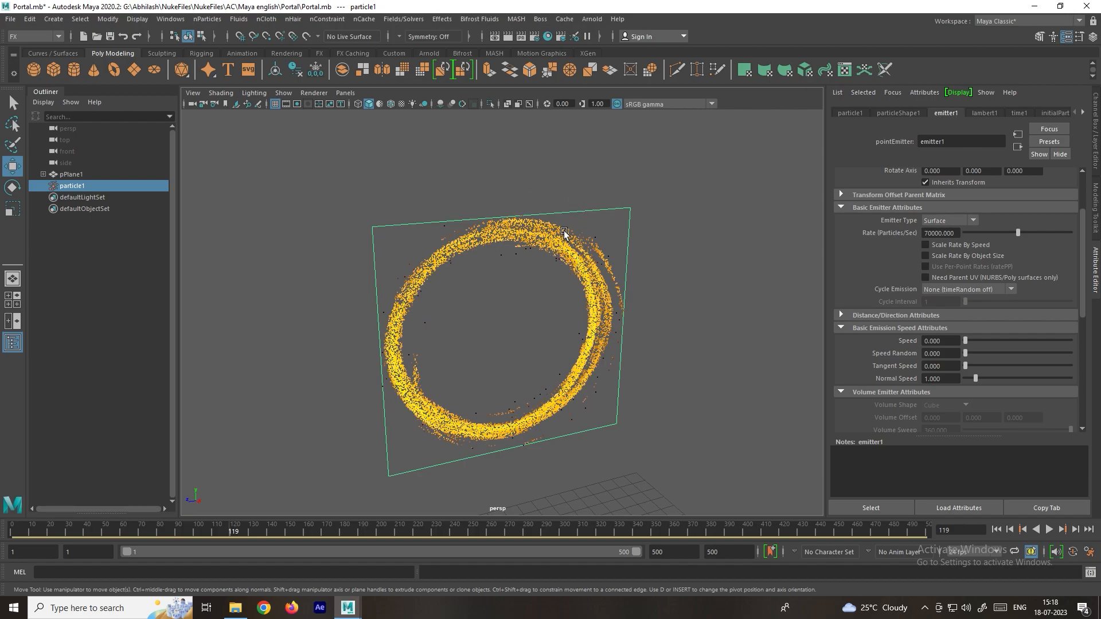
Step: Stop the running playback, examine the portal ring from several angles and distances, and deselect the particles
click(399, 19)
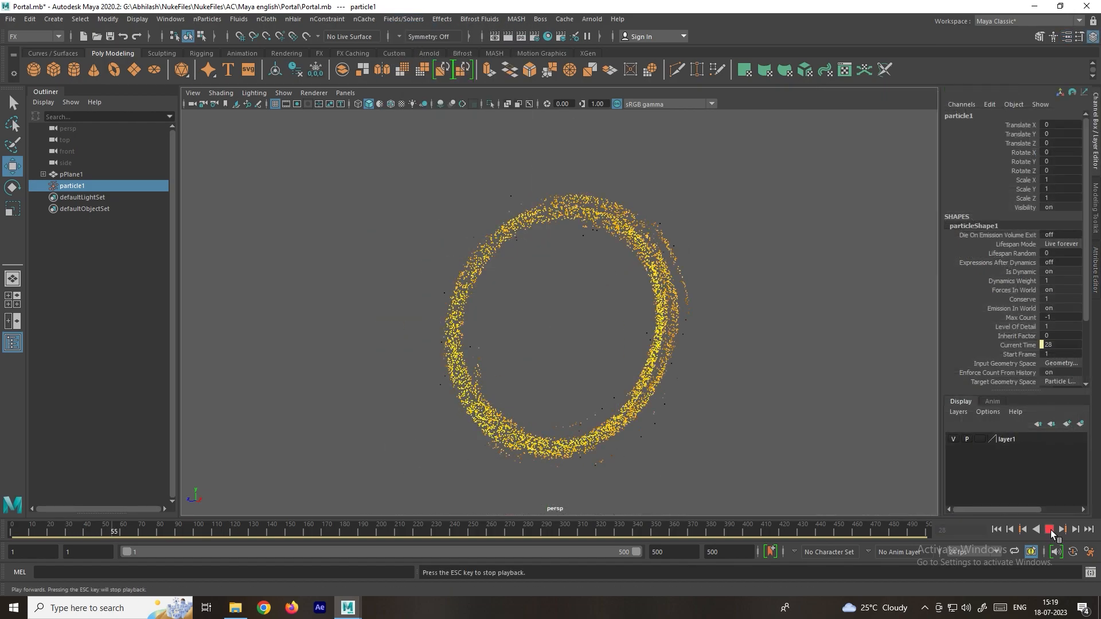
click(1051, 532)
scroll(642, 353, down, 3)
alt+drag(642, 352, 633, 327)
scroll(624, 341, up, 1)
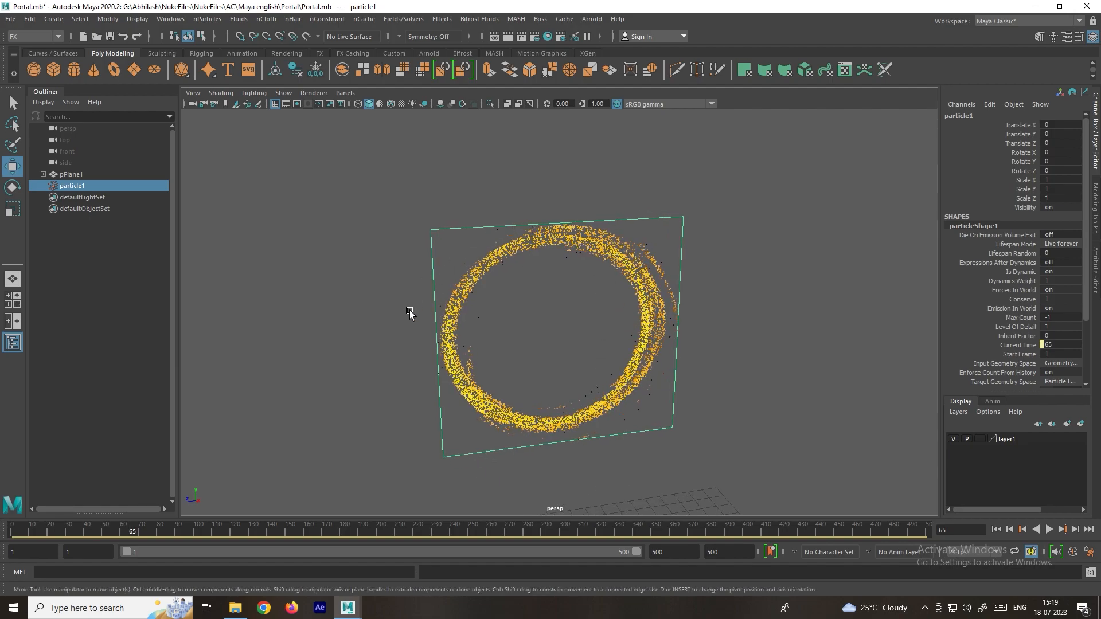
scroll(562, 353, down, 3)
alt+drag(508, 339, 540, 331)
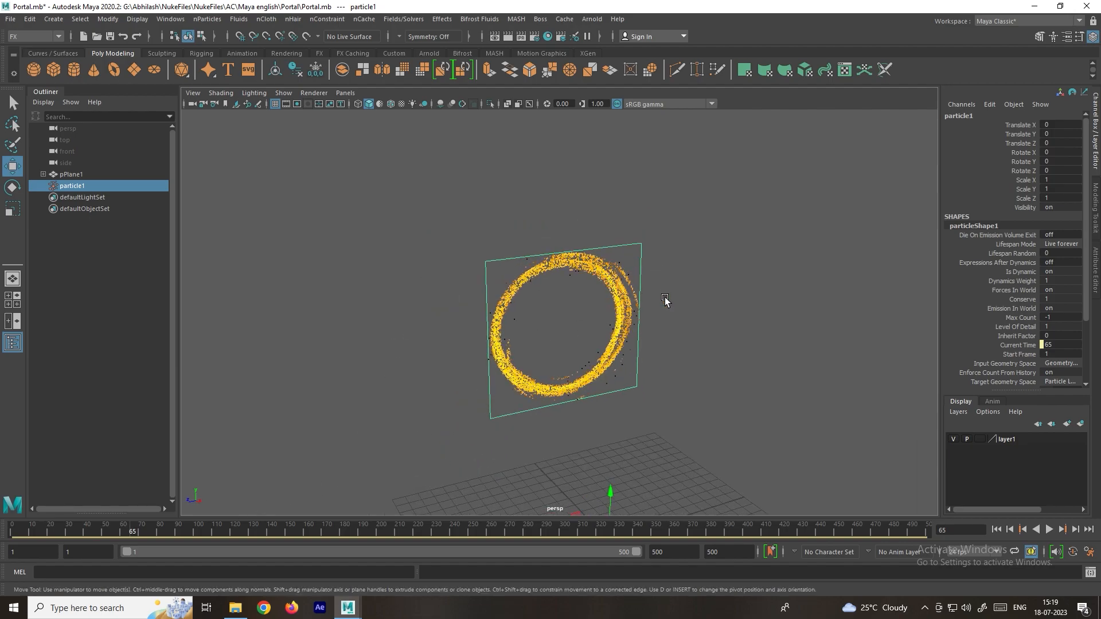
scroll(626, 312, down, 3)
scroll(636, 304, up, 4)
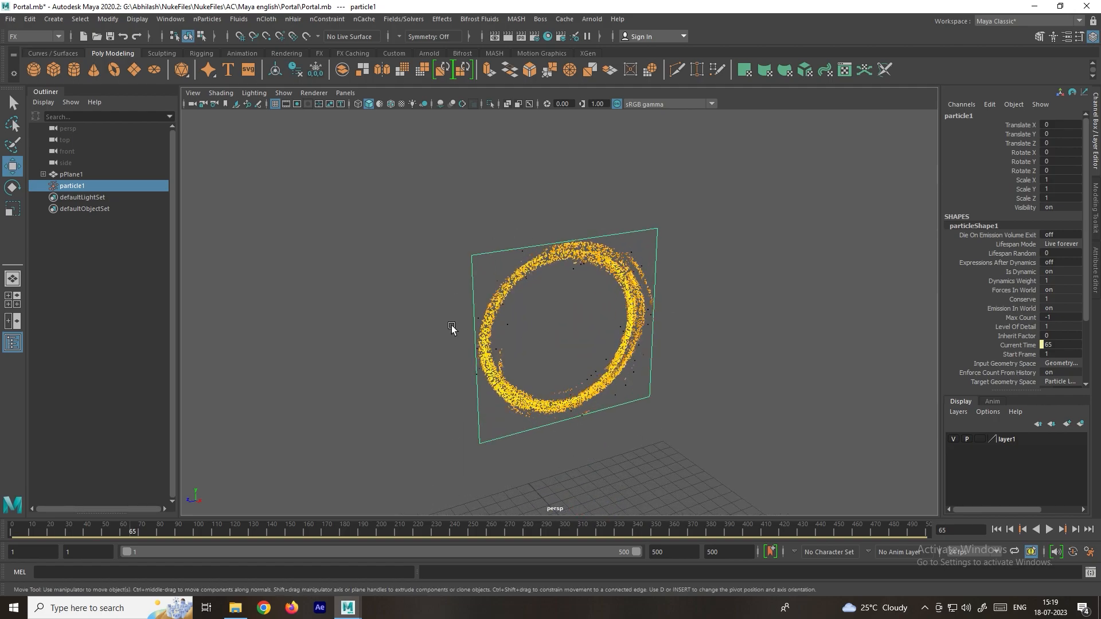
scroll(555, 287, down, 5)
click(695, 314)
scroll(538, 349, down, 2)
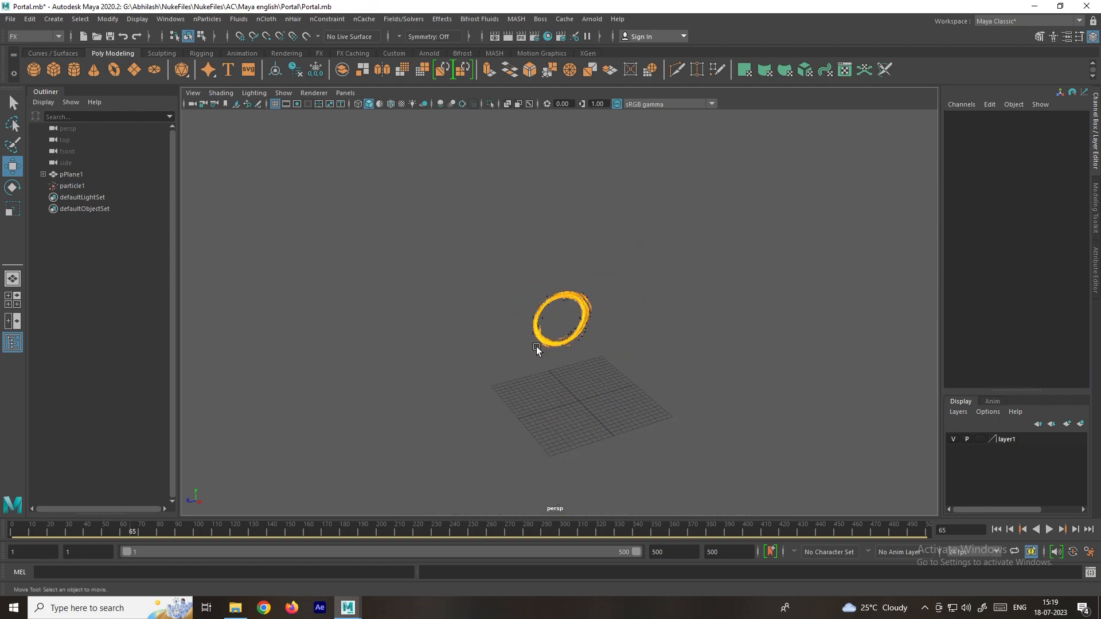
Step: Place a new polygon plane about 39 units along Z and scale it to about 79 in X and 40 in Z
alt+middle_drag(412, 354, 463, 340)
click(134, 69)
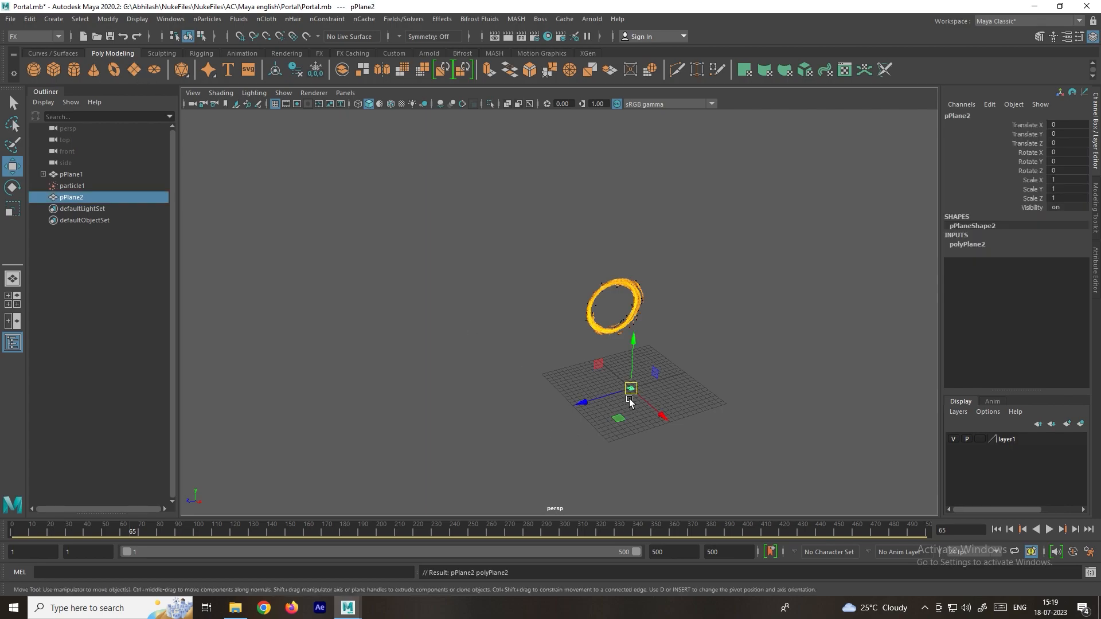
drag(632, 393, 522, 392)
key(r)
alt+middle_drag(521, 392, 506, 284)
drag(427, 351, 462, 401)
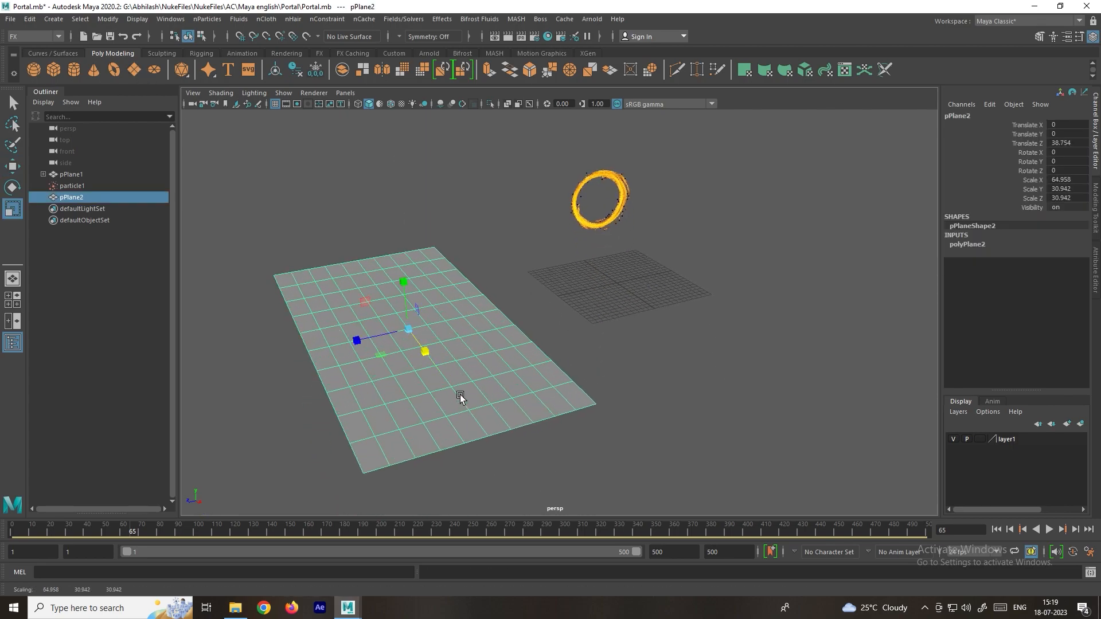
drag(379, 335, 346, 339)
drag(427, 350, 436, 362)
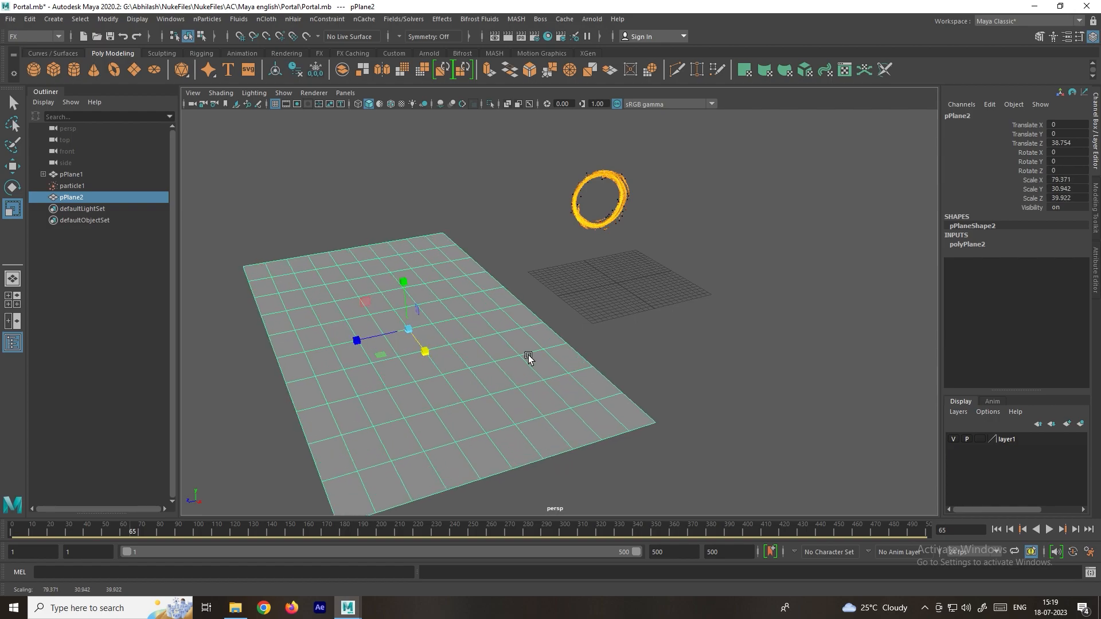
click(578, 325)
scroll(580, 324, down, 3)
key(ctrl+z)
Step: Assign a new Arnold aiStandardSurface material to the new rectangular plane
alt+drag(519, 342, 467, 308)
key(w)
right_drag(458, 294, 461, 545)
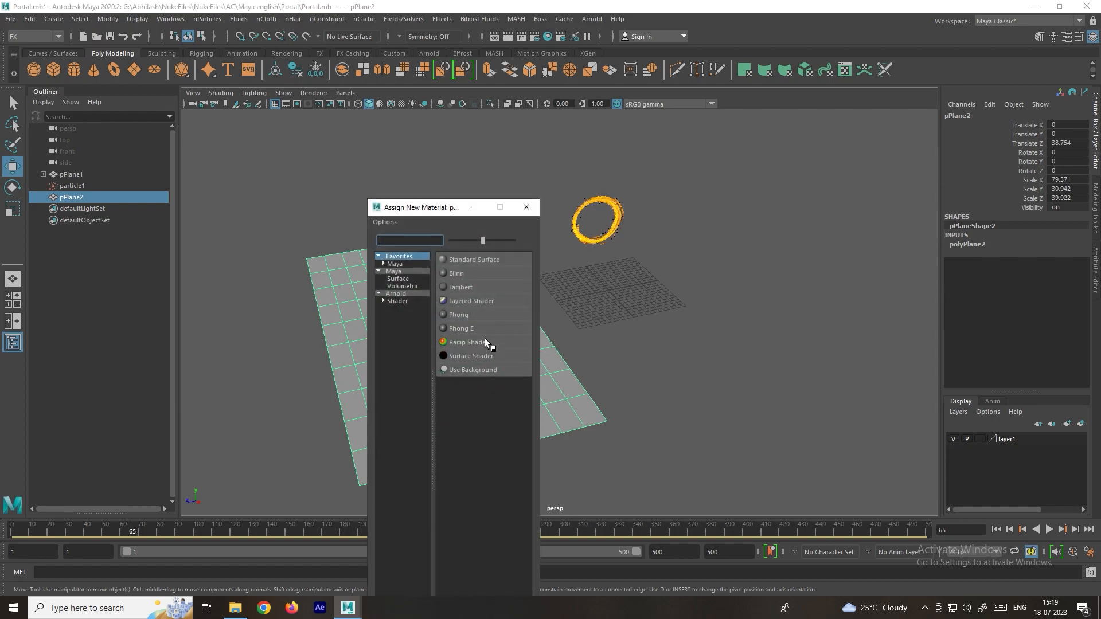
click(404, 300)
click(483, 452)
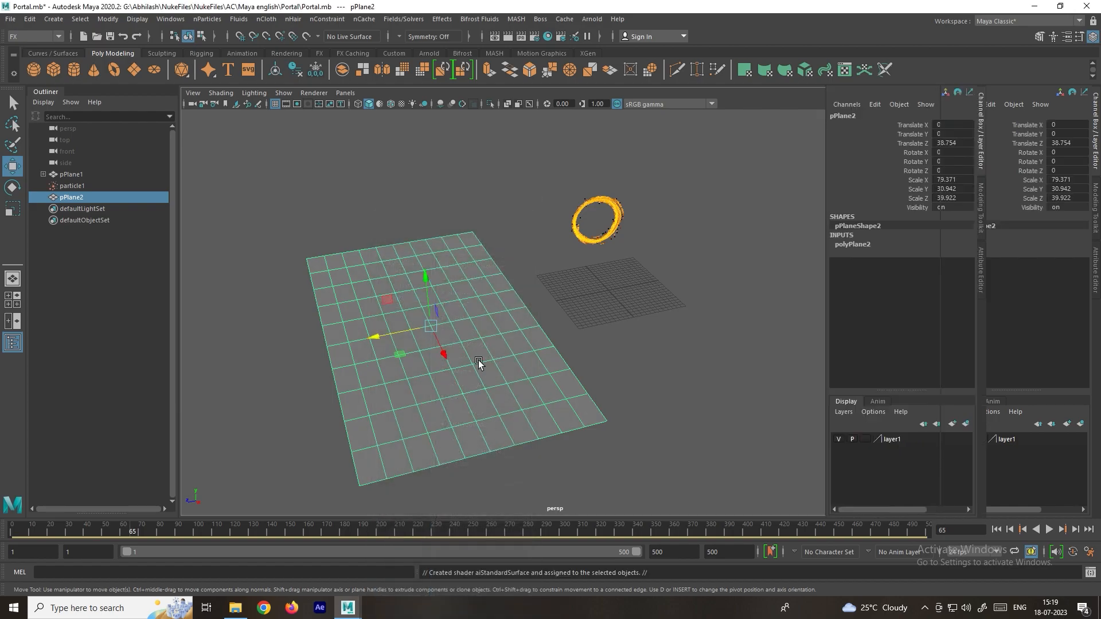
Step: Connect a file texture using Portal.jpg to the base color of the plane's aiStandardSurface material
click(990, 113)
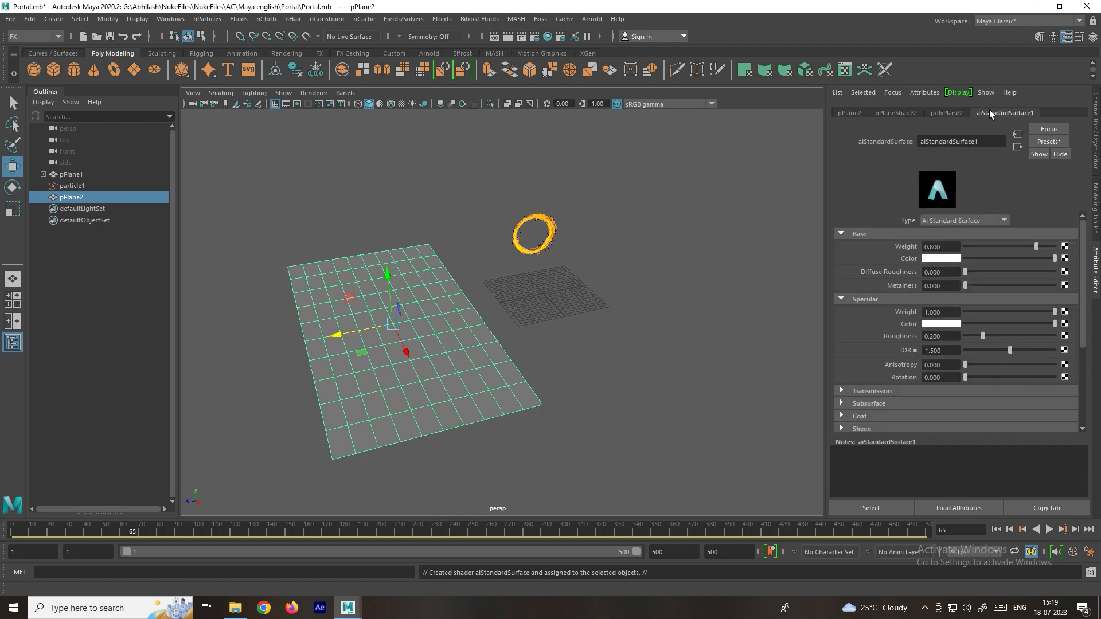
click(1064, 258)
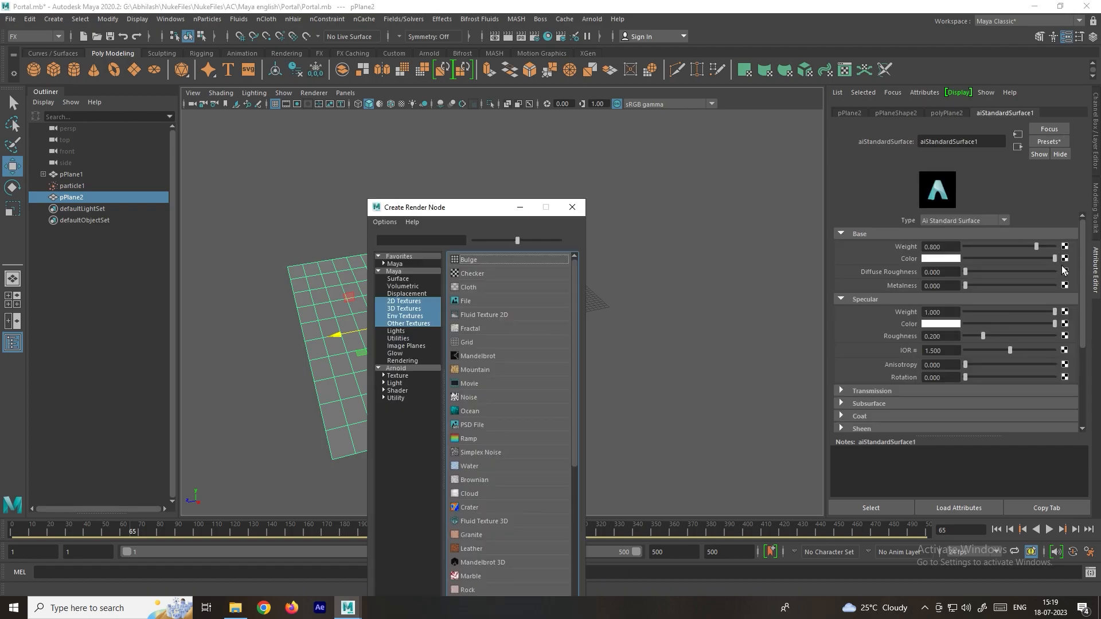
click(467, 301)
click(1065, 269)
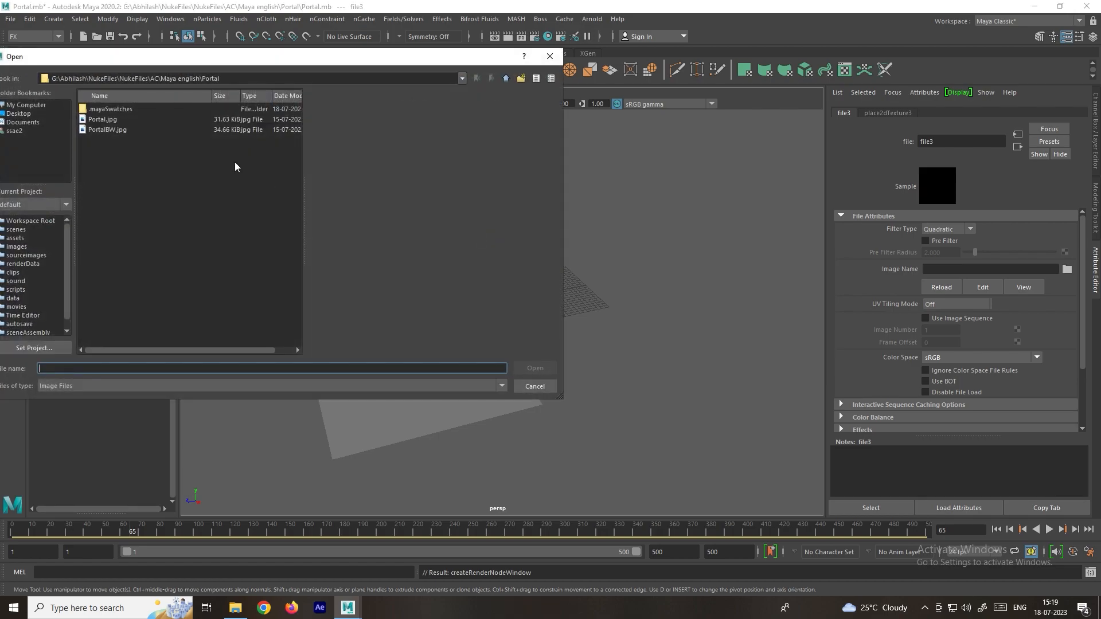
click(112, 120)
click(531, 367)
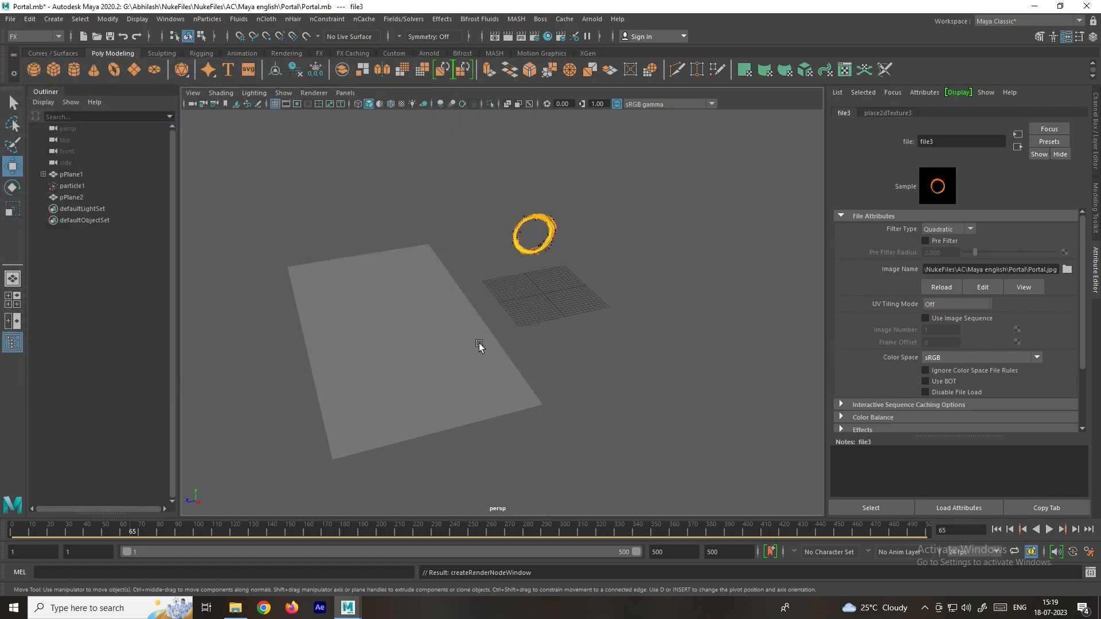
Step: Turn on textured display and examine how the portal image stretches across the rectangular plane
click(446, 342)
key(5)
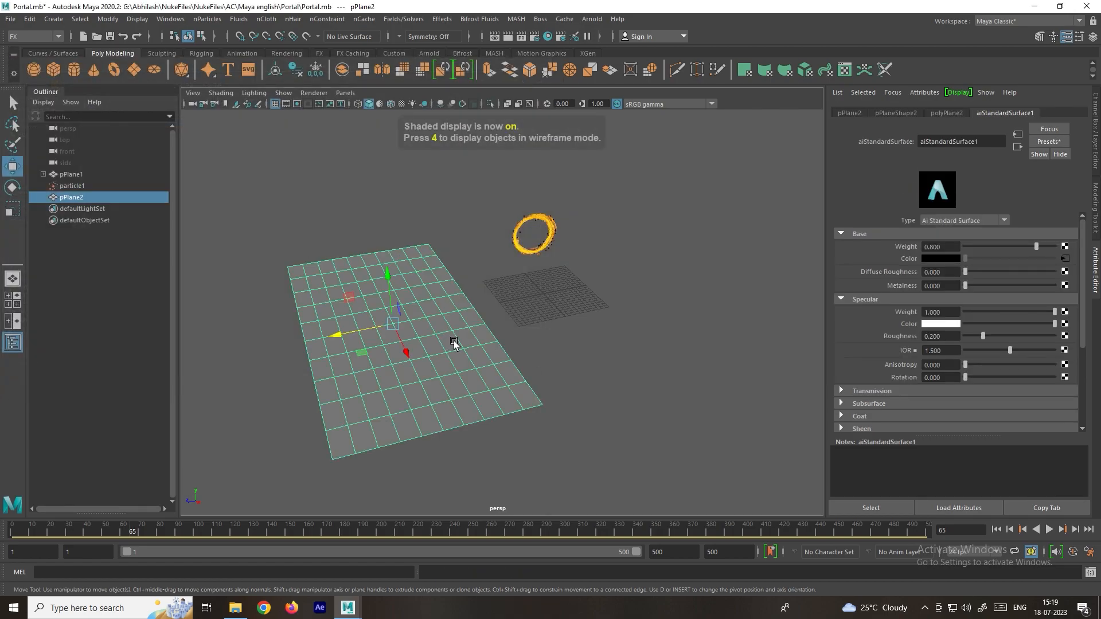
key(6)
click(545, 347)
mouse_move(411, 336)
alt+mouse_down()
mouse_move(396, 354)
mouse_move(423, 342)
alt+mouse_up()
click(440, 343)
scroll(425, 343, up, 4)
alt+middle_drag(440, 353, 573, 298)
alt+drag(481, 356, 514, 294)
scroll(473, 300, down, 5)
scroll(642, 264, up, 2)
scroll(491, 319, up, 3)
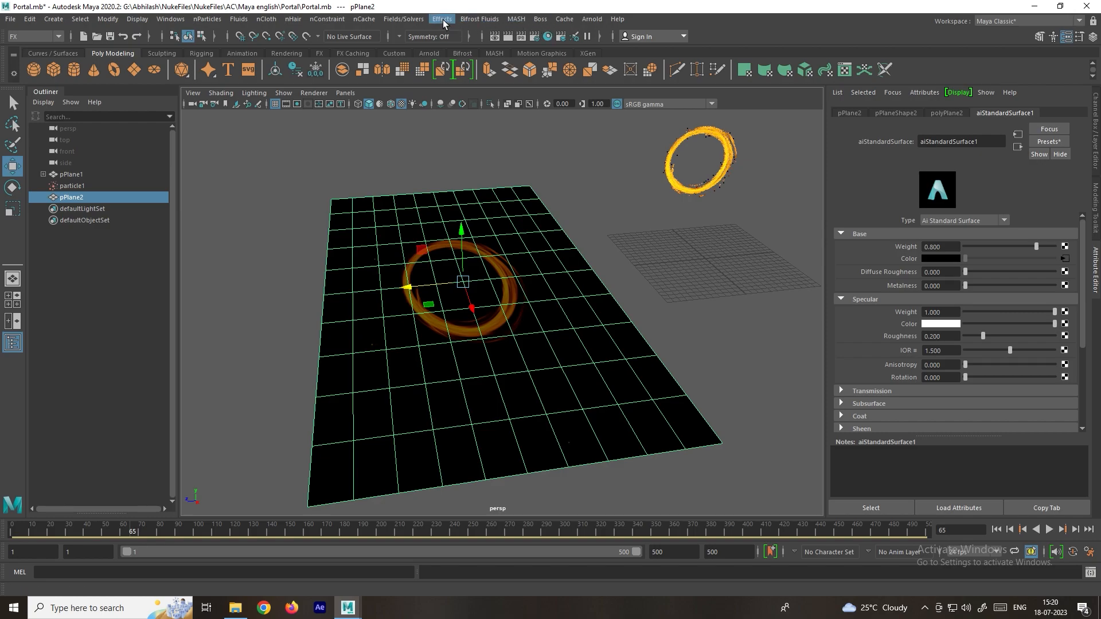
Step: Switch to the Modeling menu set and apply a planar UV projection from the Y axis to the textured plane
click(35, 36)
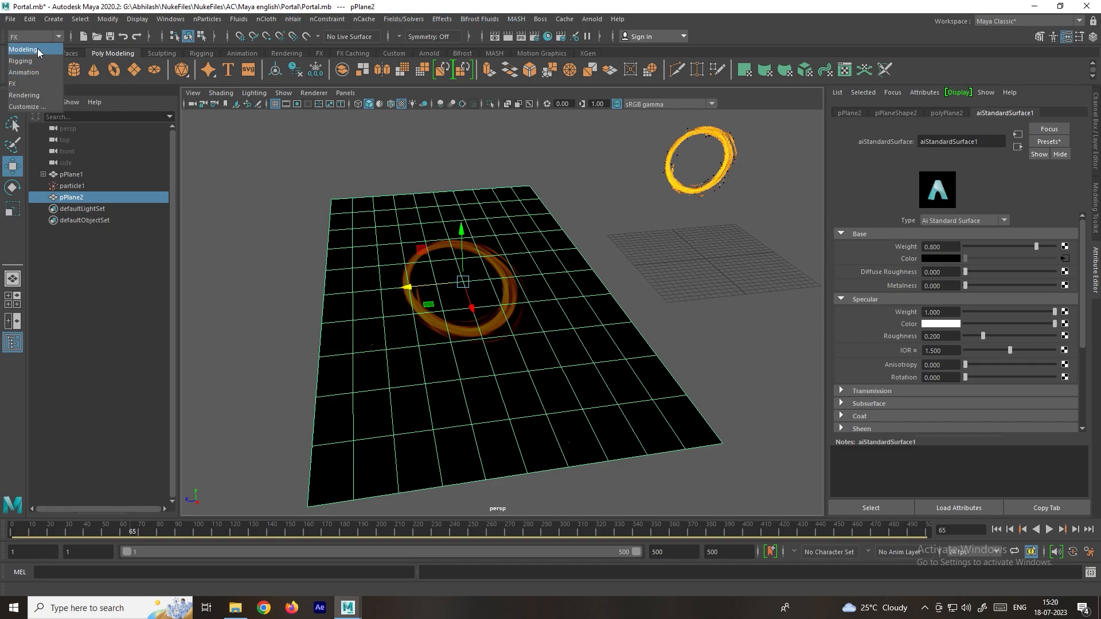
click(36, 50)
click(440, 19)
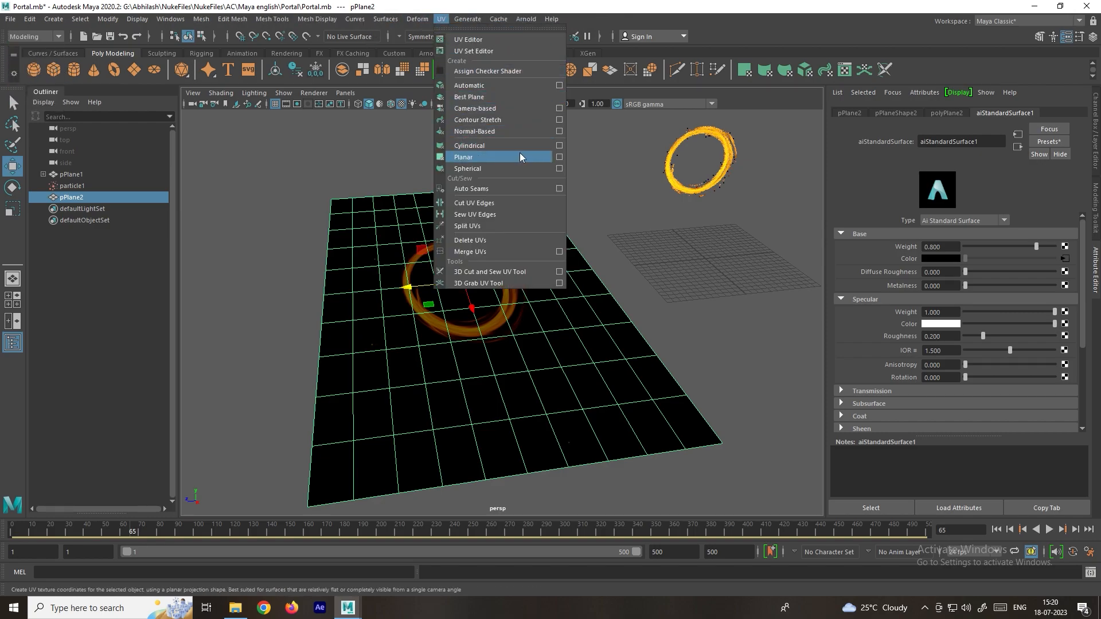
click(559, 157)
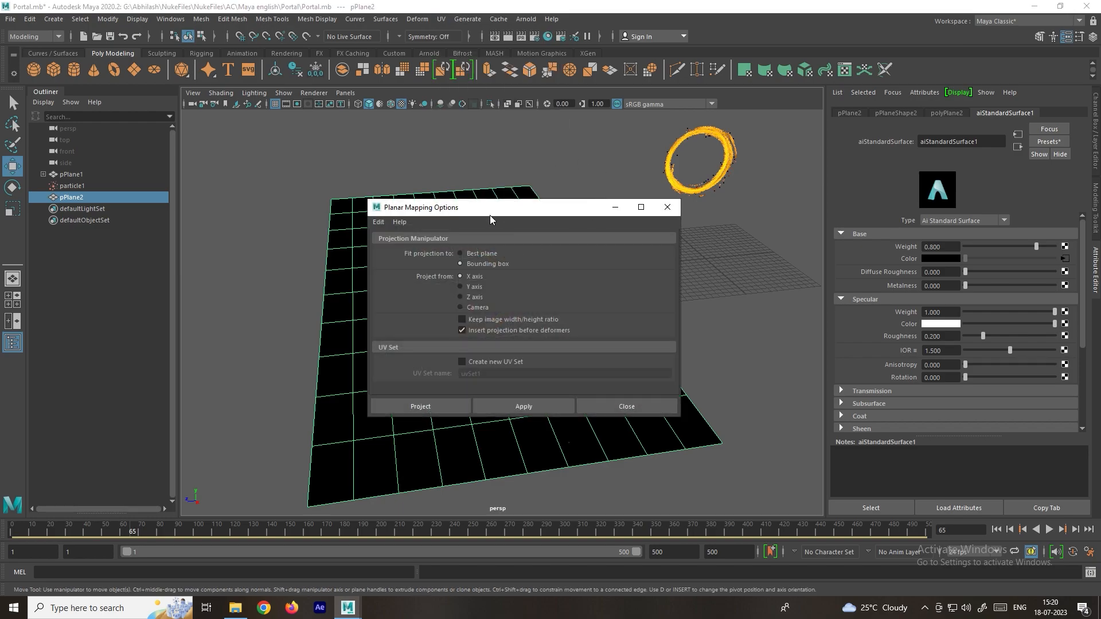
drag(447, 207, 698, 191)
alt+drag(469, 296, 454, 183)
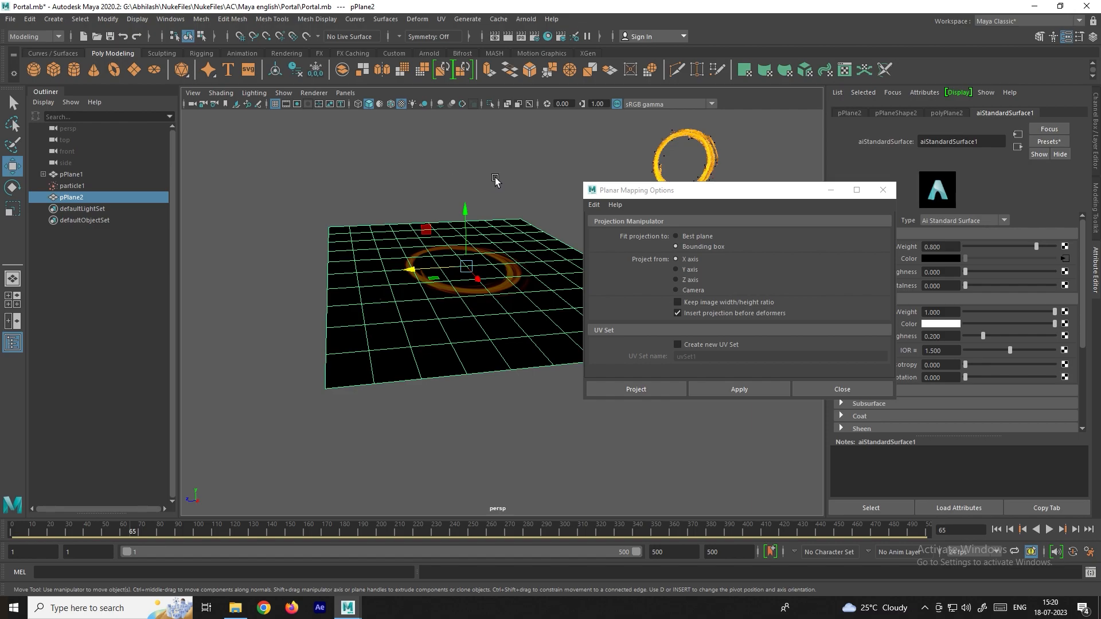
click(690, 269)
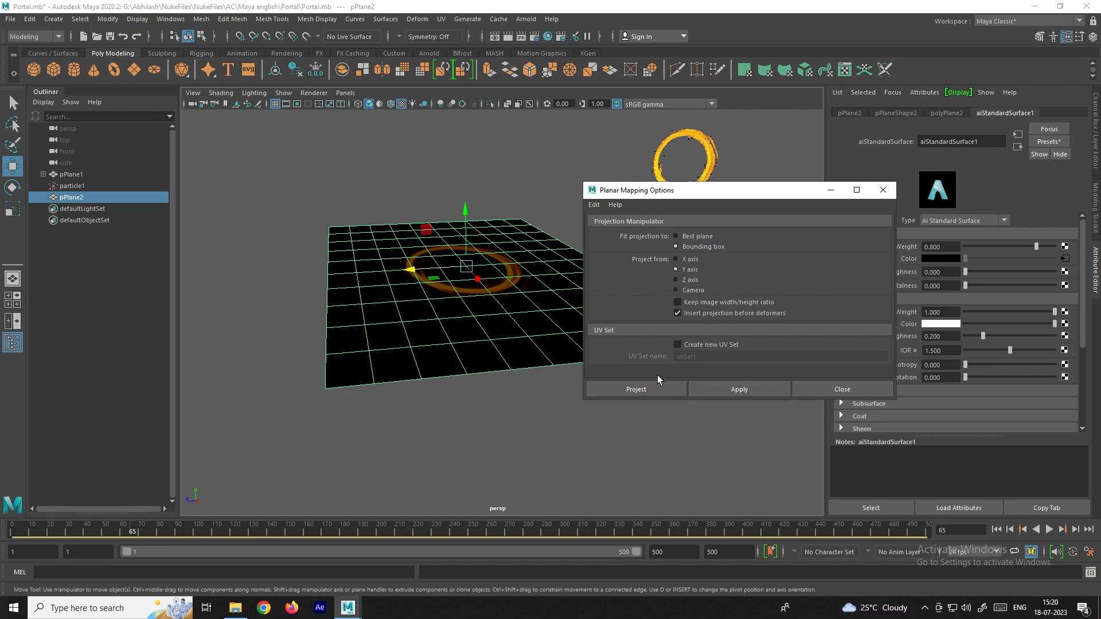
click(636, 389)
Step: Try adjusting the planar projection on the textured plane, return to object selection, and delete that plane
alt+drag(486, 263, 393, 307)
drag(322, 306, 245, 313)
alt+drag(367, 287, 510, 224)
key(w)
right_drag(466, 242, 519, 213)
click(548, 158)
click(515, 249)
key(Delete)
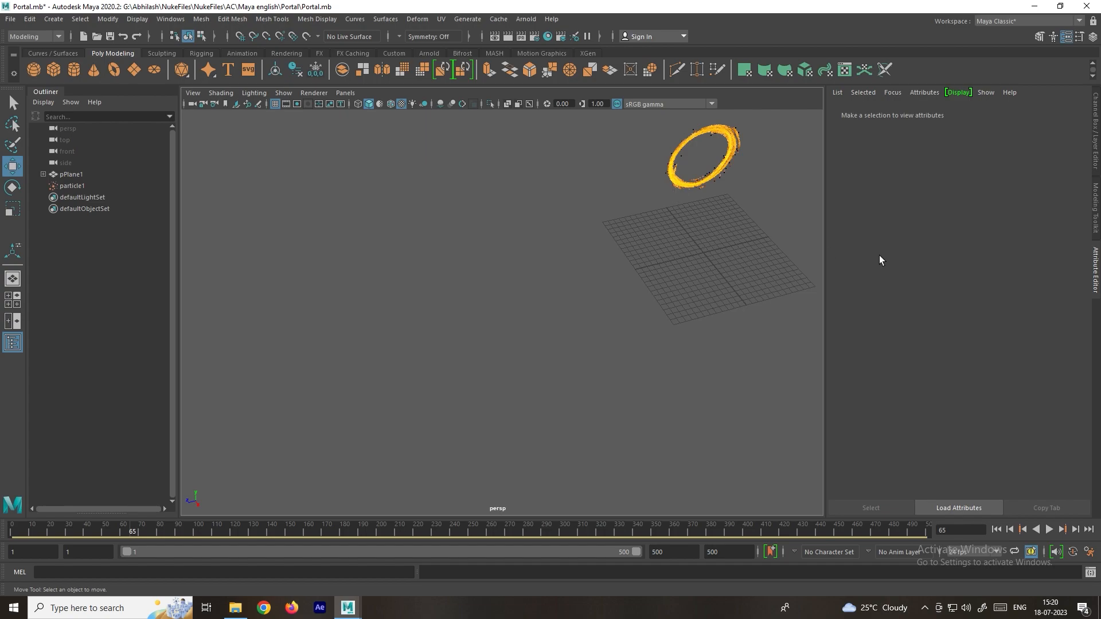
Step: Make layer1 visible and select the upright emitter plane
click(1094, 148)
click(953, 438)
click(953, 438)
click(952, 438)
alt+drag(722, 268, 693, 232)
click(715, 253)
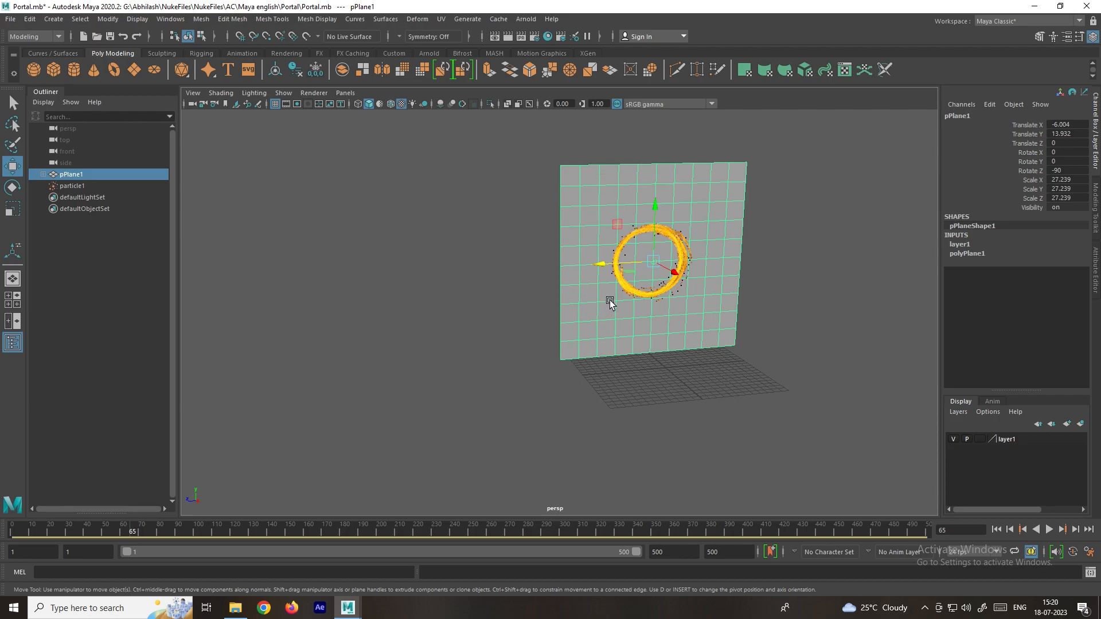
Step: Try stretching the emitter plane to about 2.1 times its size along Z and replay the simulation from the first frame
alt+drag(661, 264, 685, 266)
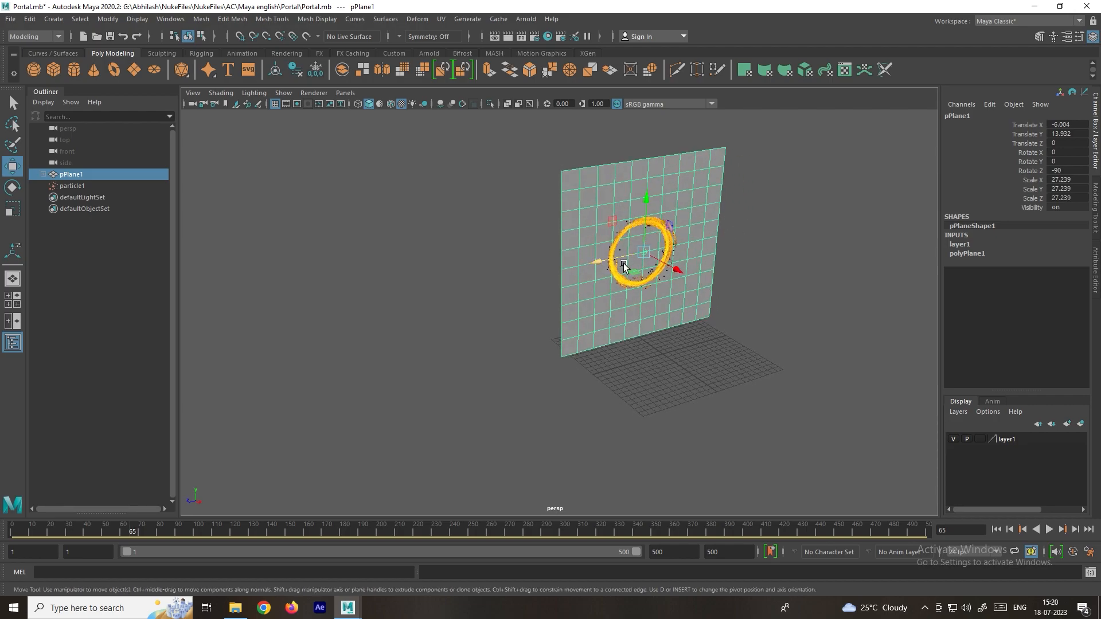
key(r)
drag(598, 262, 544, 276)
click(835, 282)
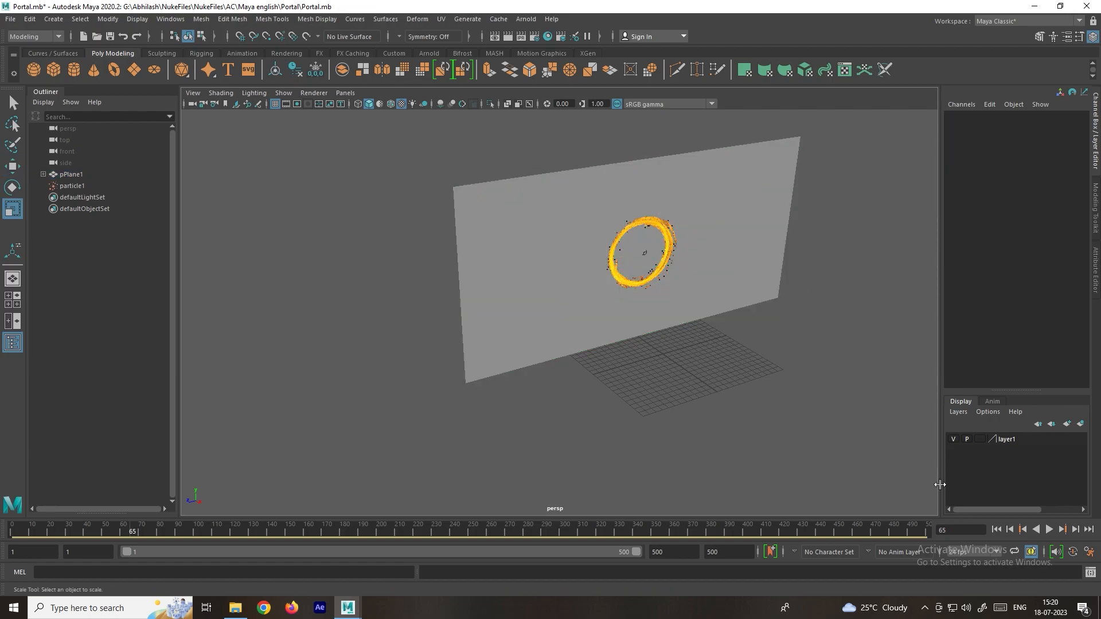
click(995, 529)
click(1048, 530)
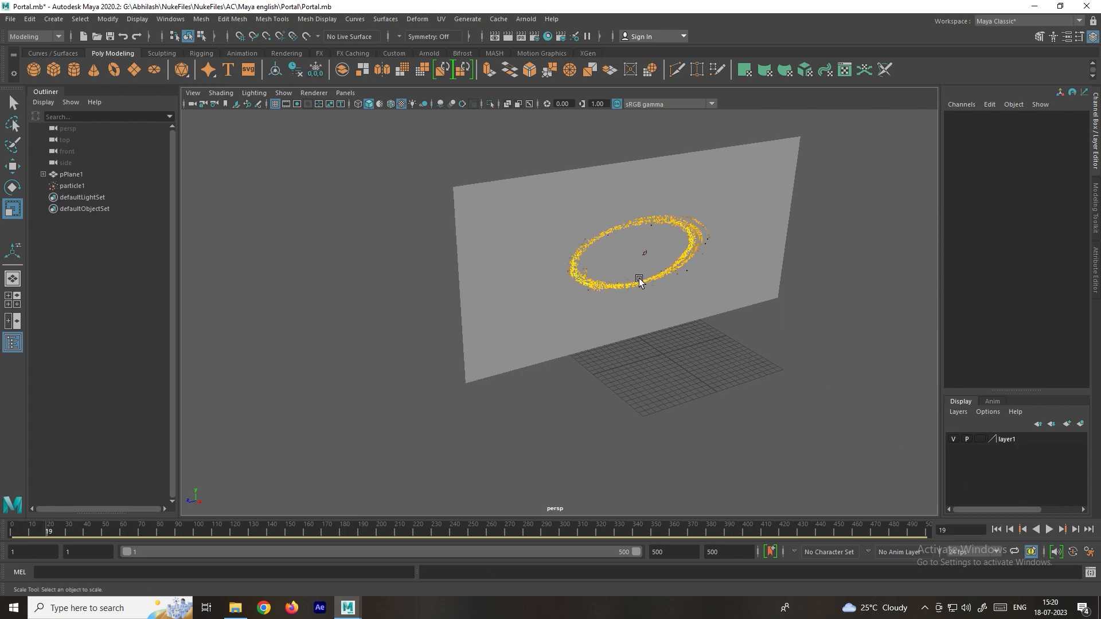
Step: Undo the emitter plane's stretch, return to the first frame, and hide layer1
key(ctrl+z)
key(ctrl+z)
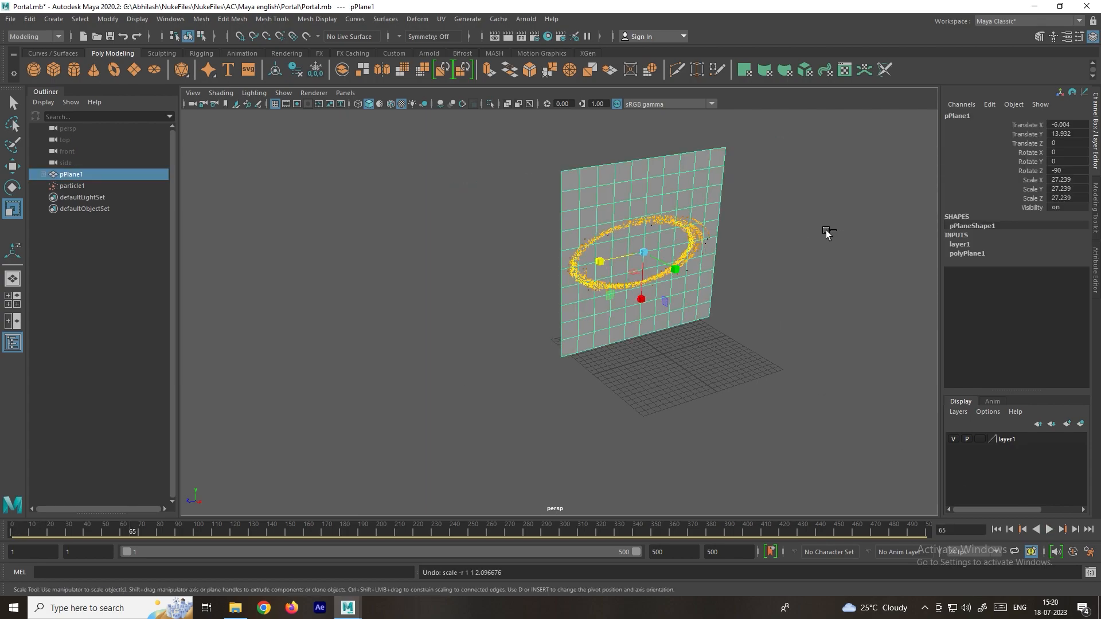
click(996, 529)
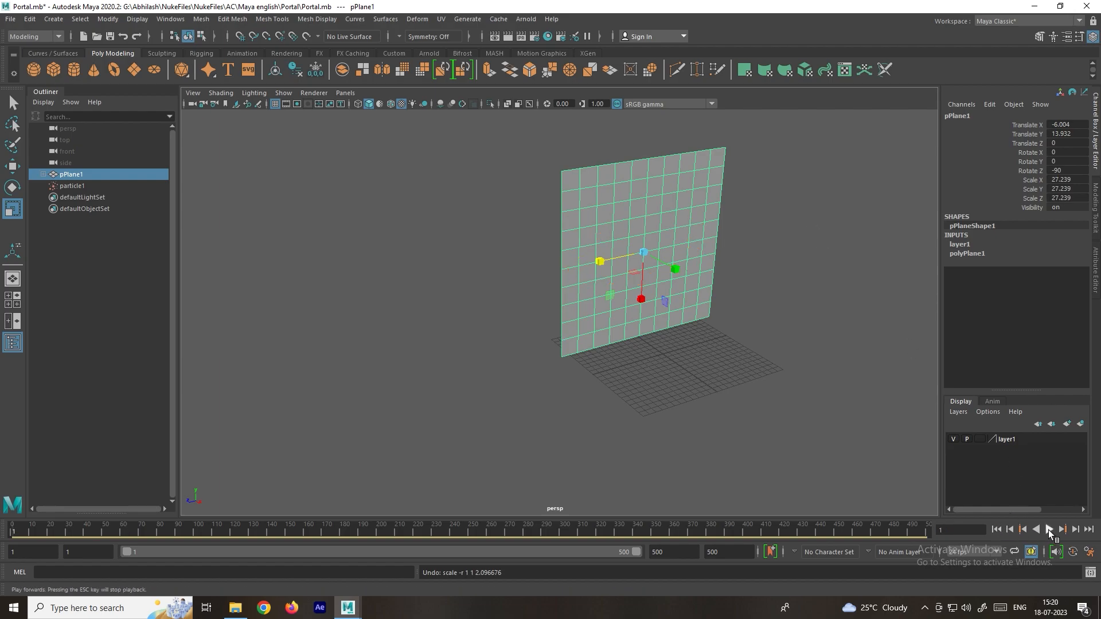
click(954, 439)
Step: Play the simulation to about frame 49, stop it, and examine the particle ring from several angles
click(1048, 529)
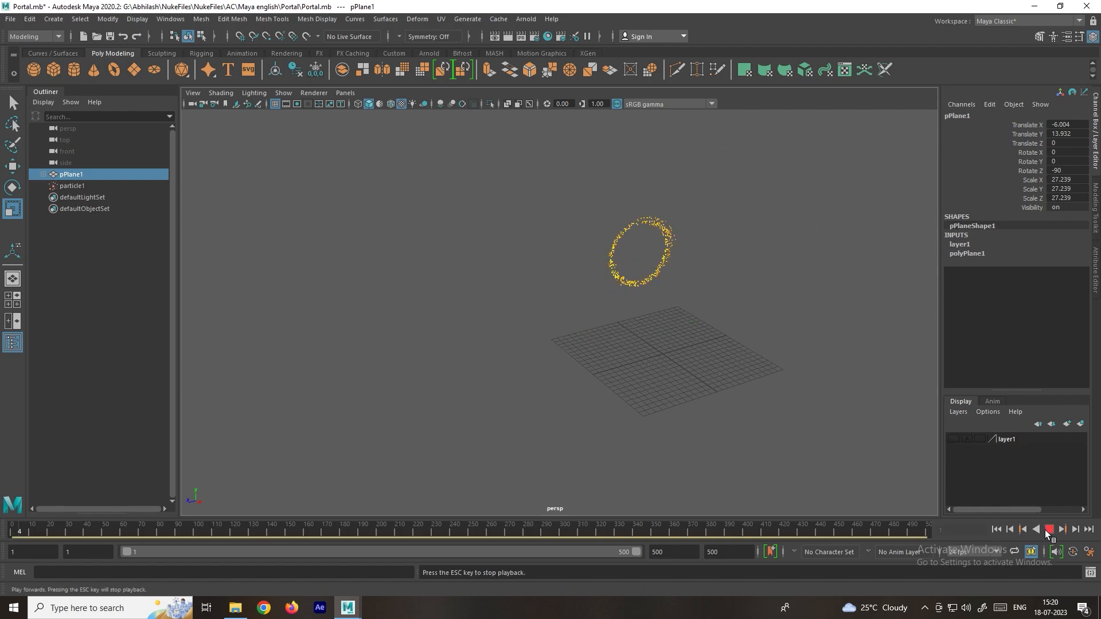
click(1048, 529)
alt+drag(759, 309, 700, 287)
alt+drag(708, 288, 623, 282)
click(728, 277)
Step: Add a Turbulence field to the ring particles from the FX menu set and continue playback to examine their distortion
click(676, 278)
alt+drag(596, 233, 651, 252)
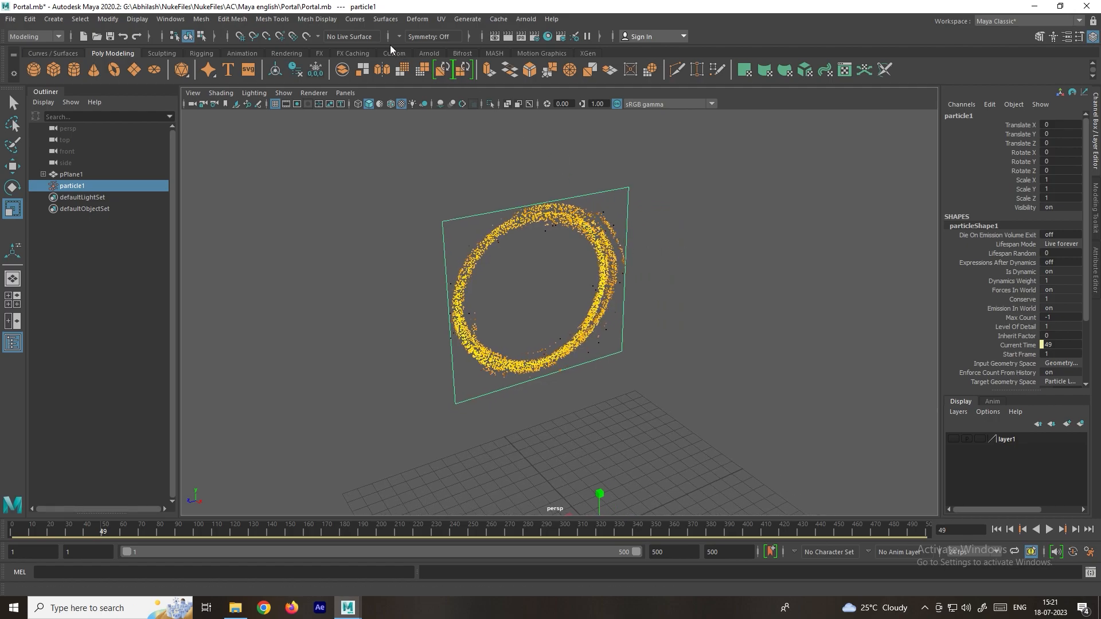
click(34, 37)
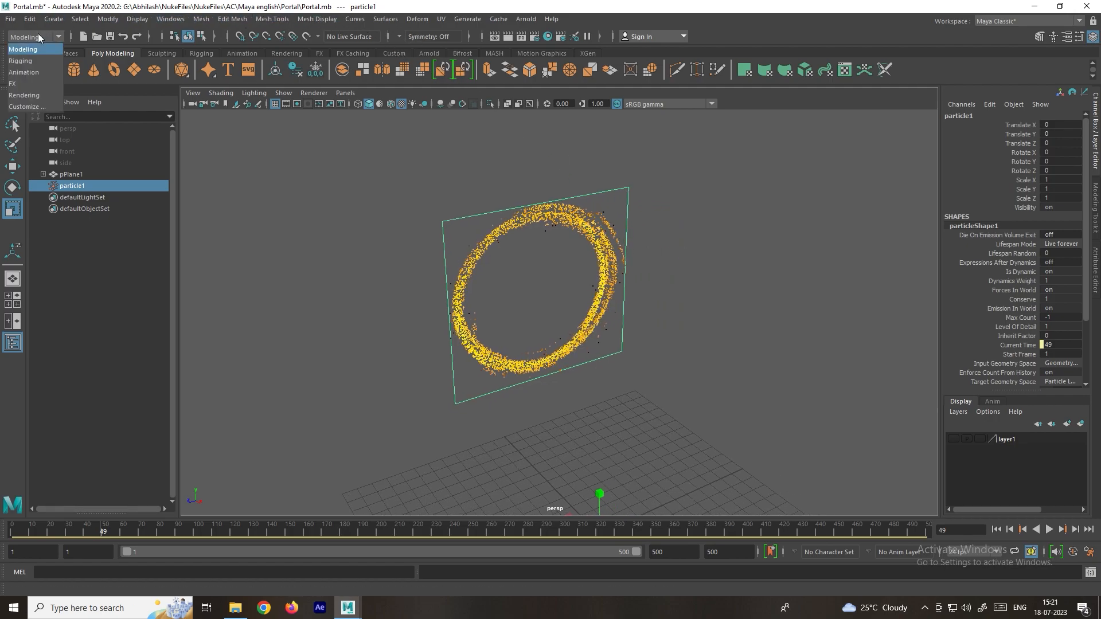
click(27, 83)
click(405, 19)
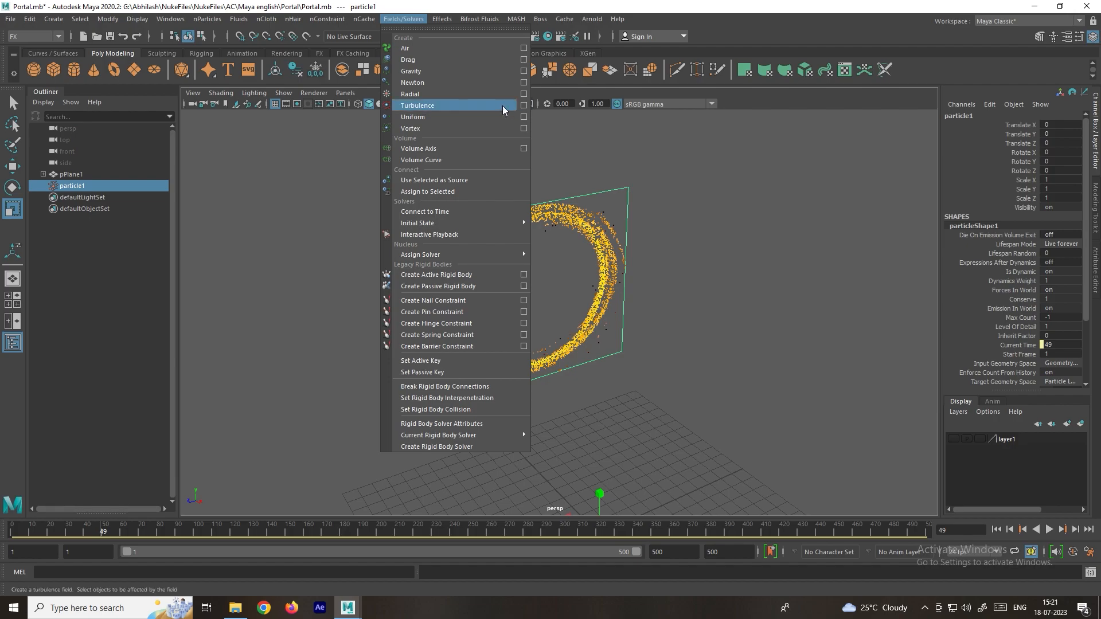
click(479, 106)
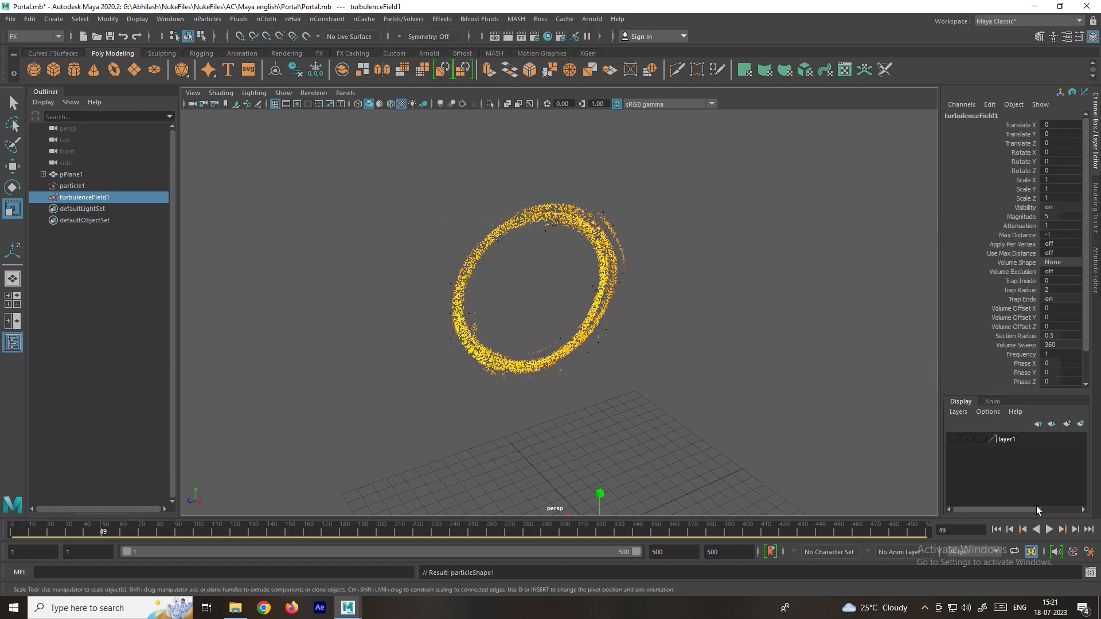
click(1049, 529)
alt+drag(579, 355, 608, 289)
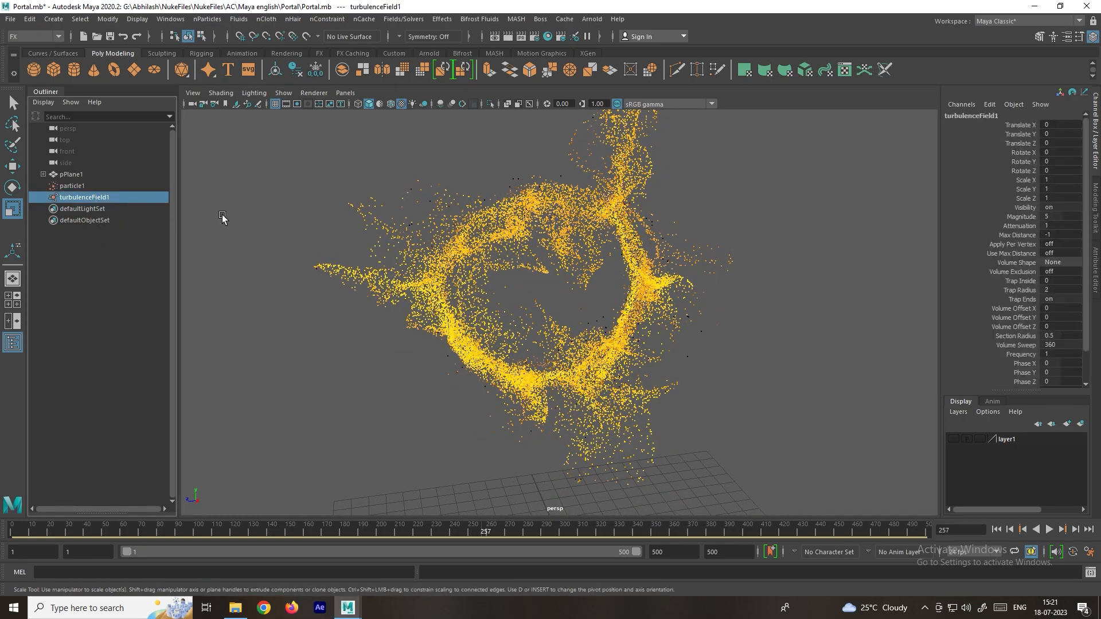
Step: Set the turbulence field's Magnitude to 10, then replay the simulation from the first frame and stop it
key(ctrl+a)
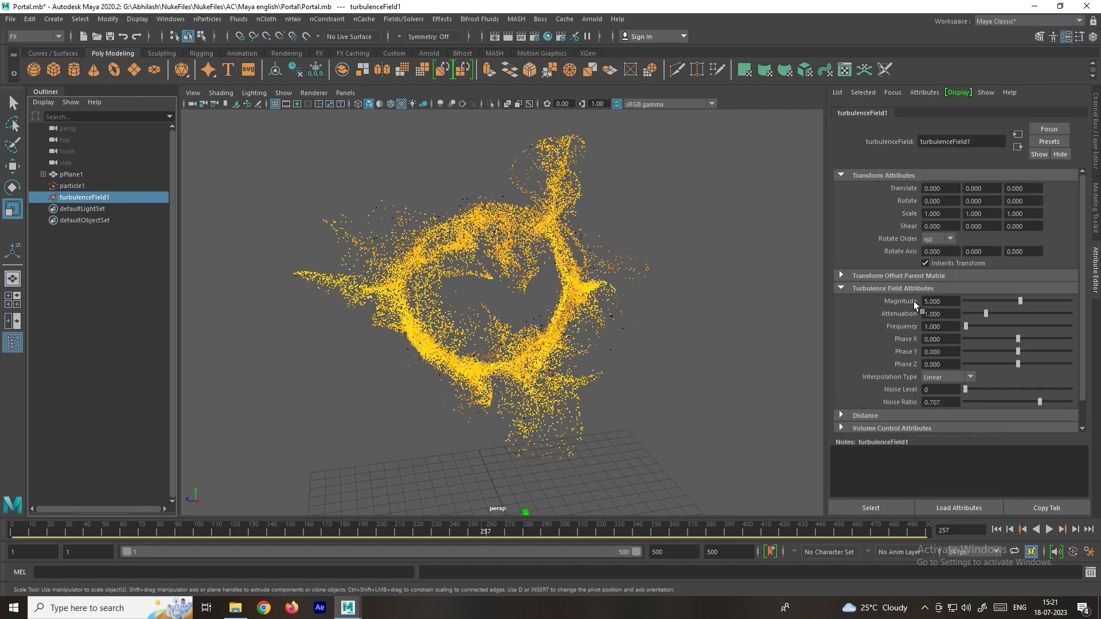
text(10)
key(Return)
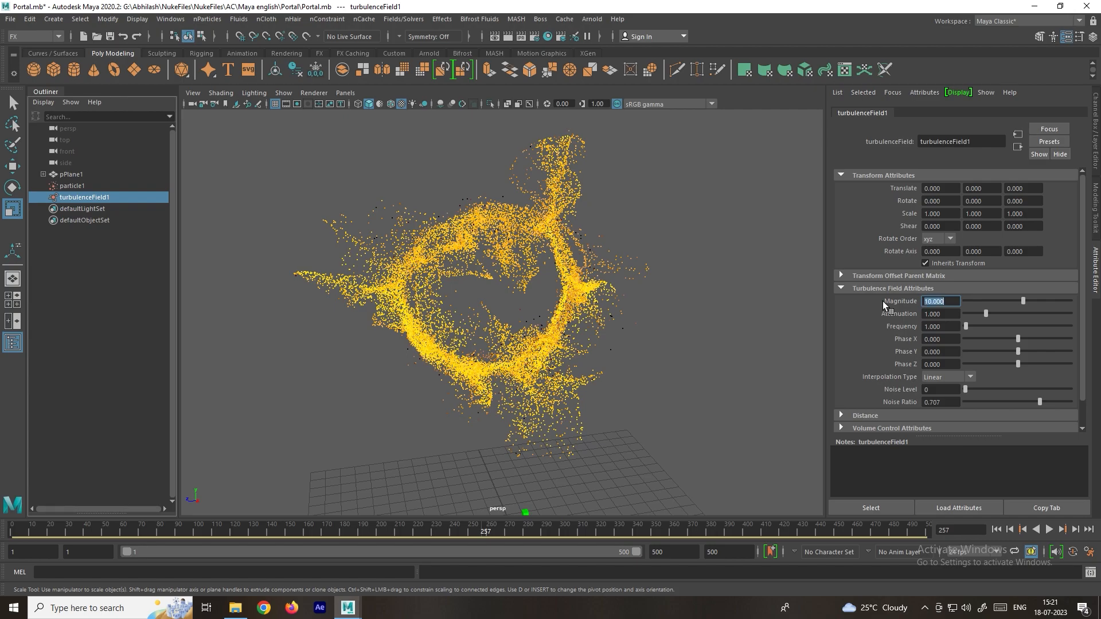
click(996, 529)
click(1049, 529)
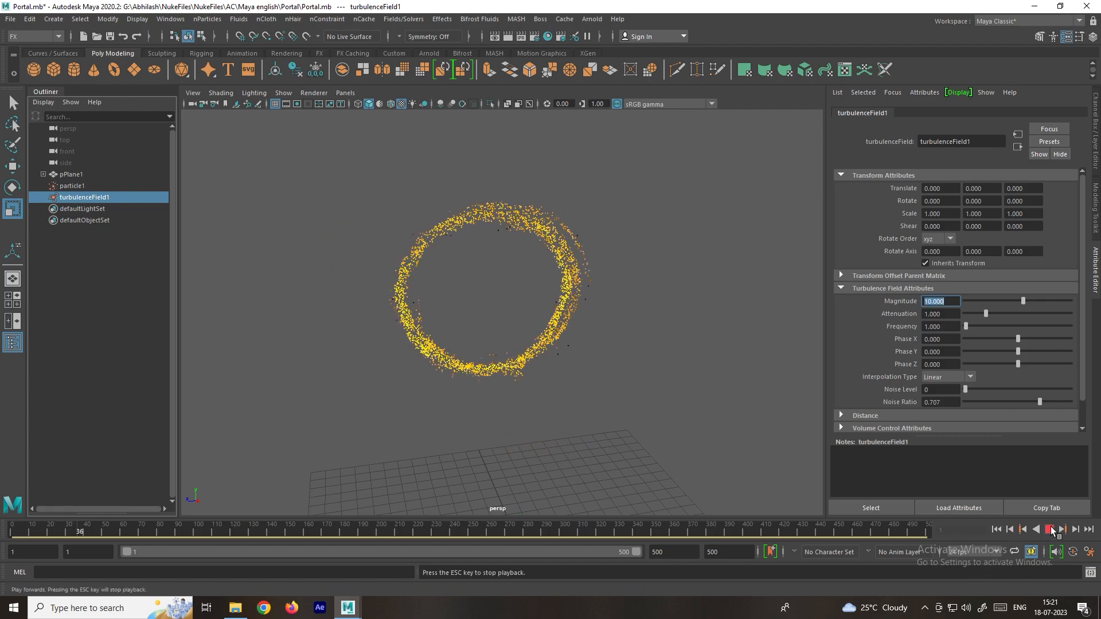
click(1050, 529)
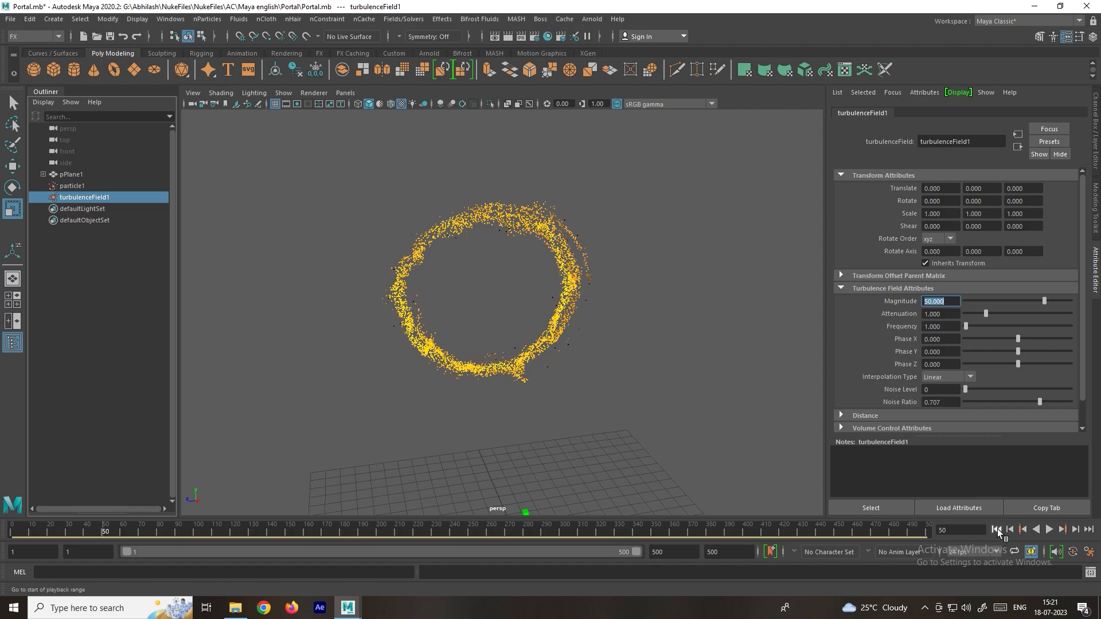
Step: Replay the simulation from the first frame with turbulence Magnitude 50, stop it, and examine the particle spread from several angles
click(996, 530)
click(1048, 529)
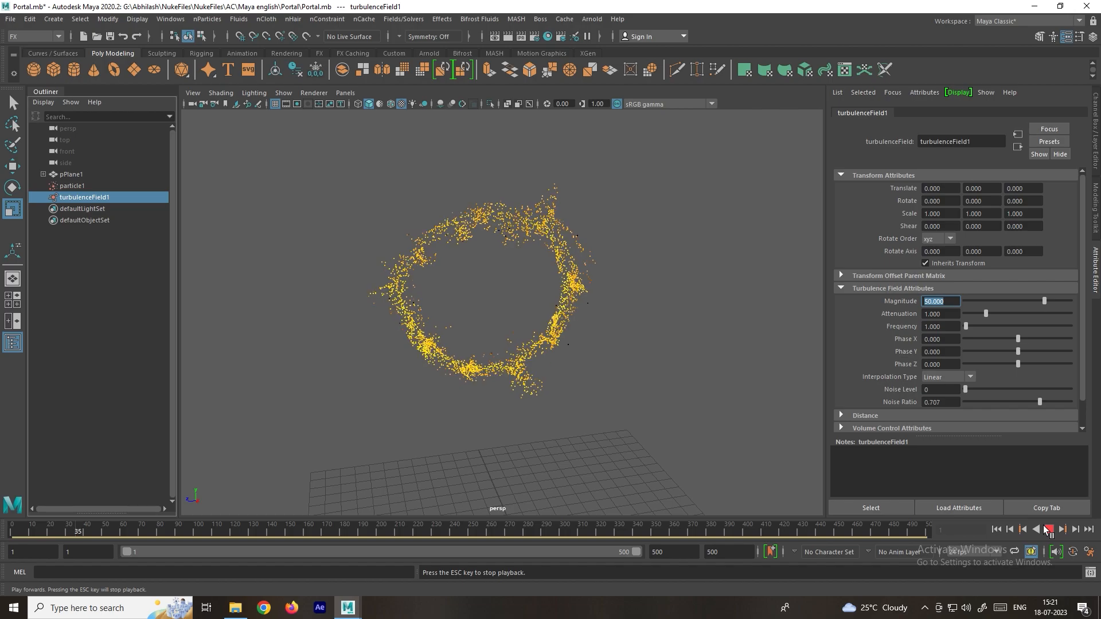
click(1047, 529)
alt+drag(590, 369, 526, 365)
scroll(525, 344, up, 2)
alt+drag(525, 320, 567, 259)
alt+middle_drag(566, 259, 564, 308)
scroll(556, 202, down, 3)
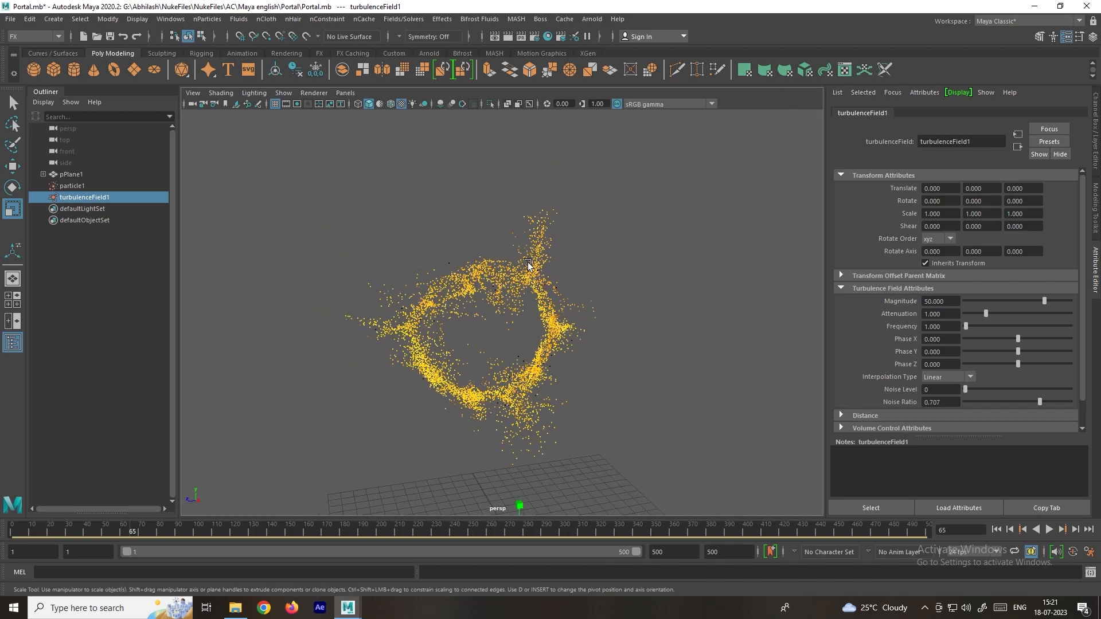
Step: Continue the simulation past frame 119, stop it, and examine the turbulent particle spread from several angles
alt+drag(498, 232, 527, 251)
click(1048, 529)
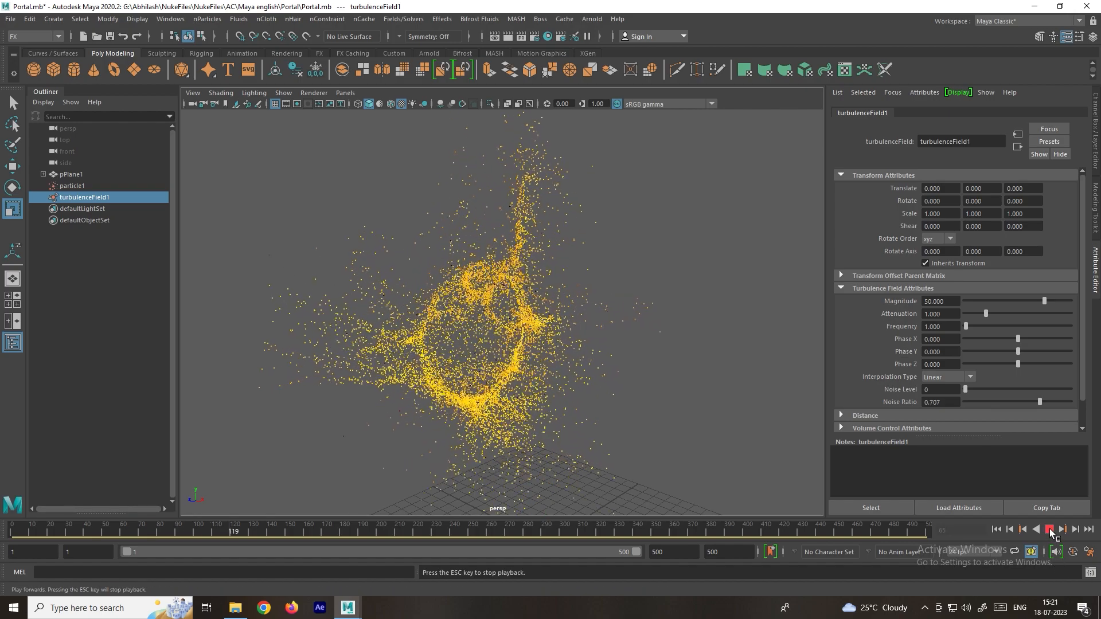
click(1049, 532)
alt+drag(714, 342, 599, 321)
scroll(496, 288, down, 3)
alt+drag(496, 289, 554, 290)
scroll(523, 275, up, 5)
Step: Replay the opening frames, then set the ring particles' lifespan mode to Random range with Lifespan Random 4
click(996, 529)
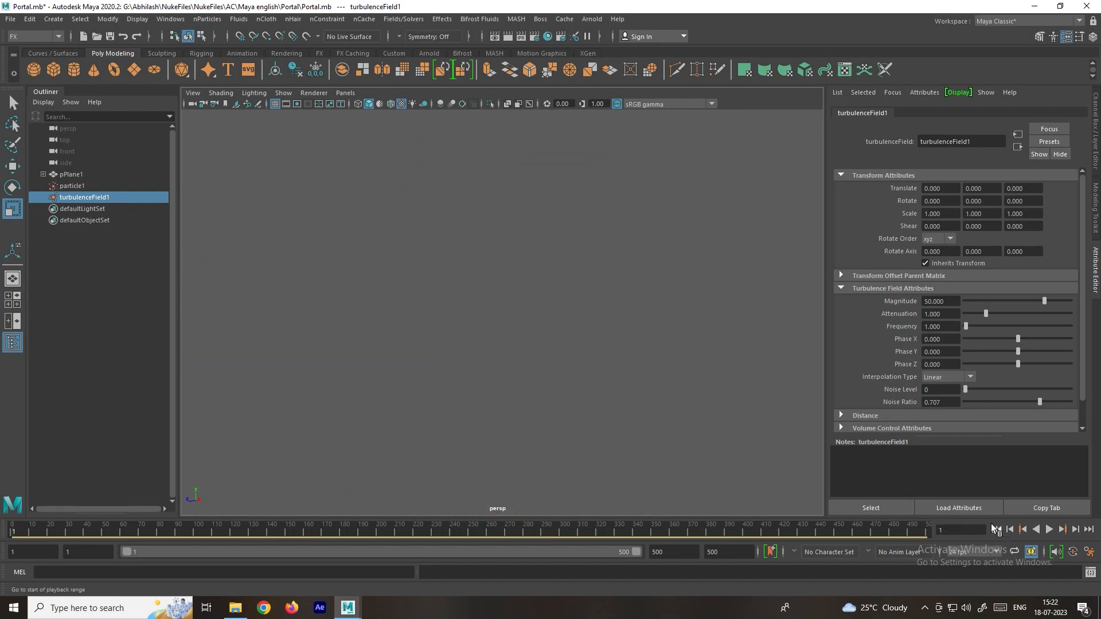
click(1049, 529)
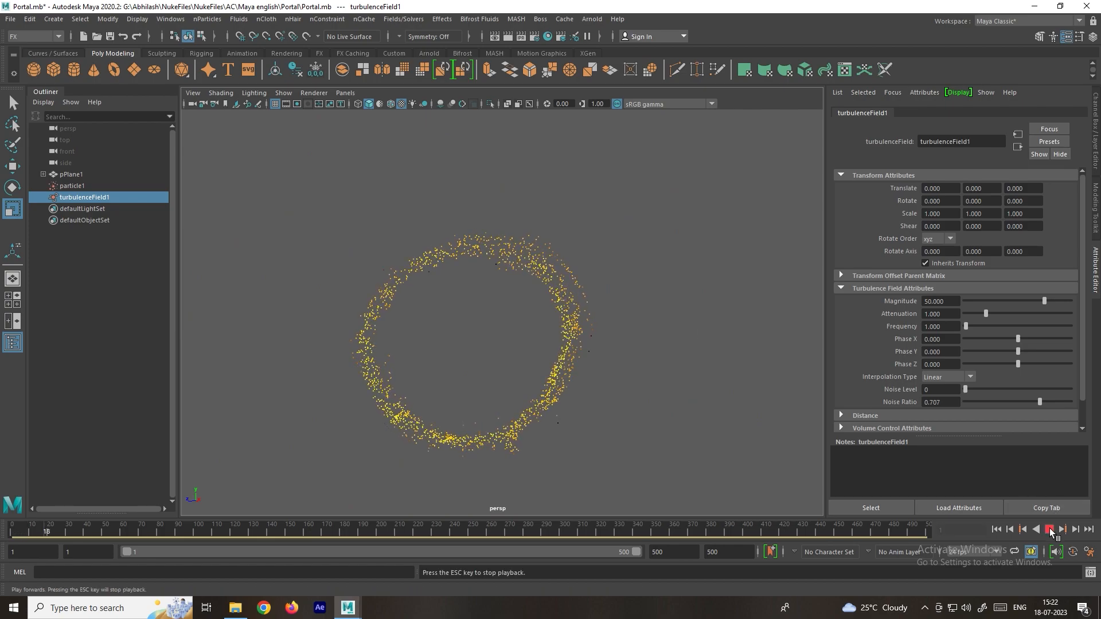
click(572, 297)
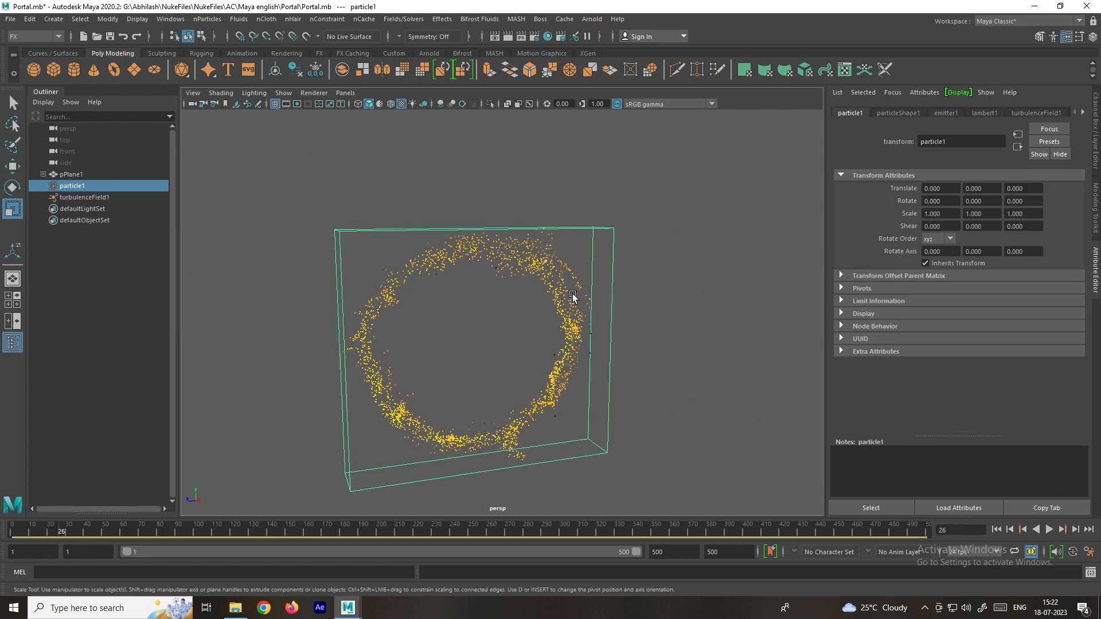
click(898, 113)
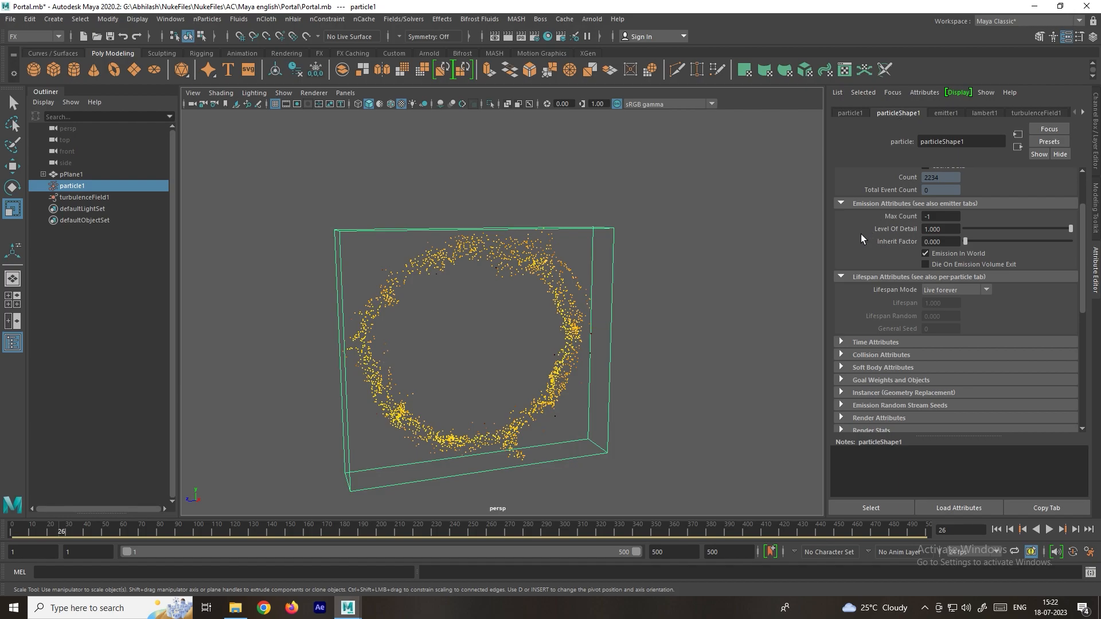
scroll(861, 235, up, 2)
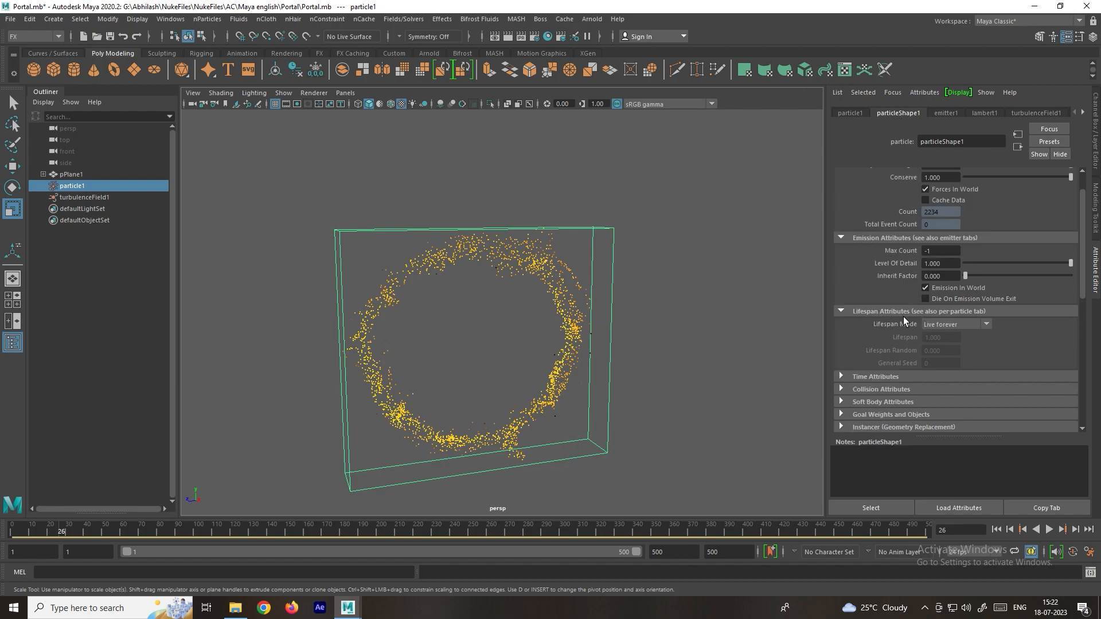
click(939, 329)
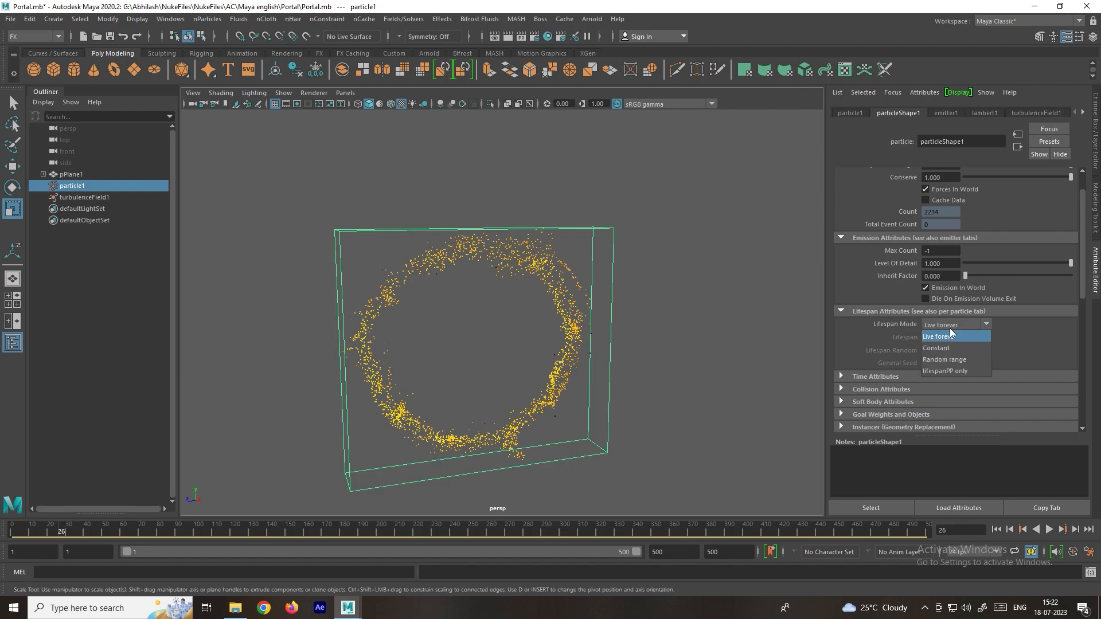
click(949, 360)
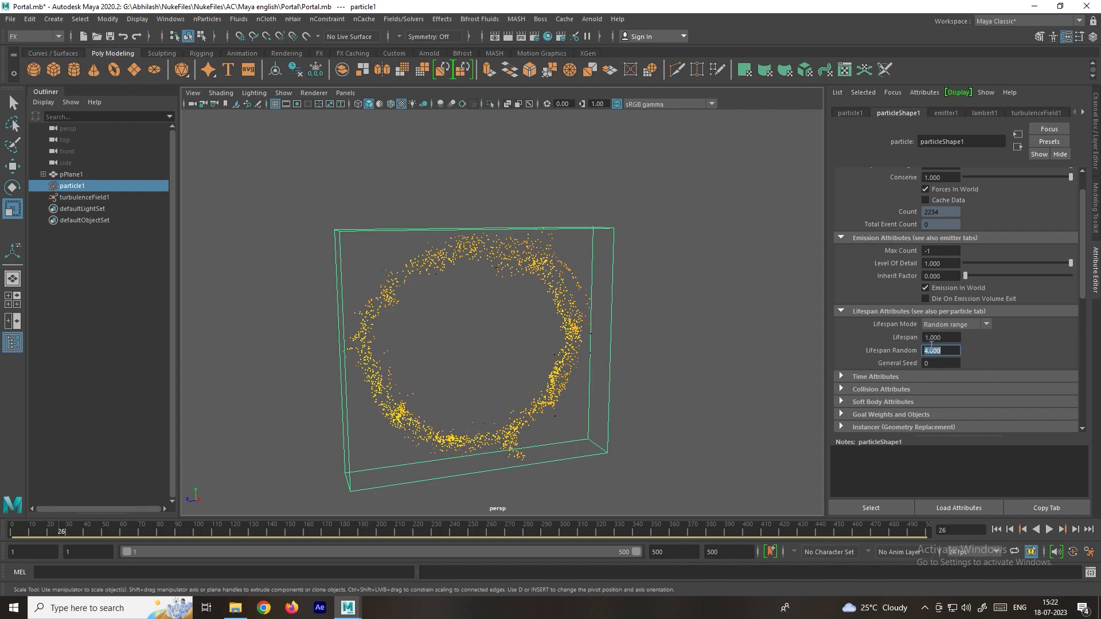
Step: Play the simulation to about frame 150 with a stop along the way, and examine the ring with limited particle lifespan
click(1047, 530)
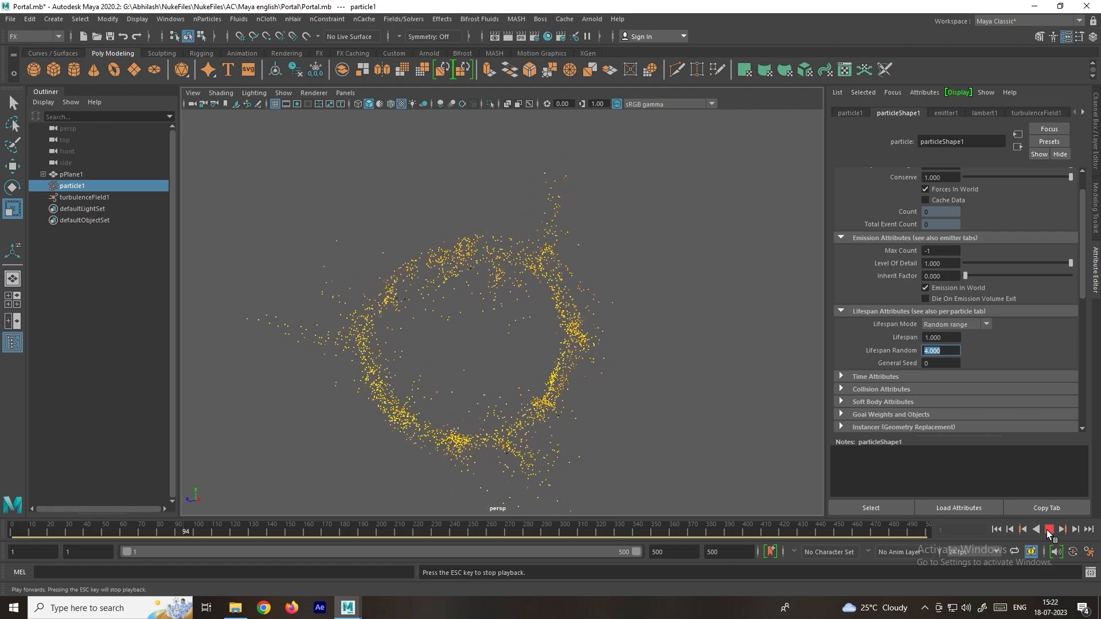
click(1047, 530)
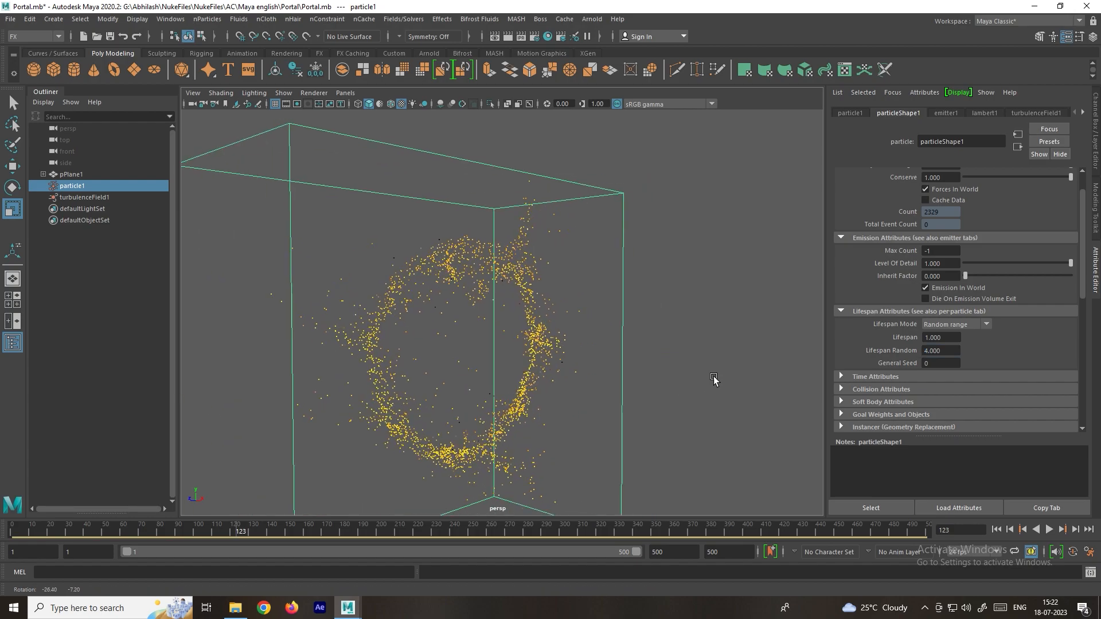
click(1049, 529)
click(1049, 530)
alt+drag(600, 287, 563, 312)
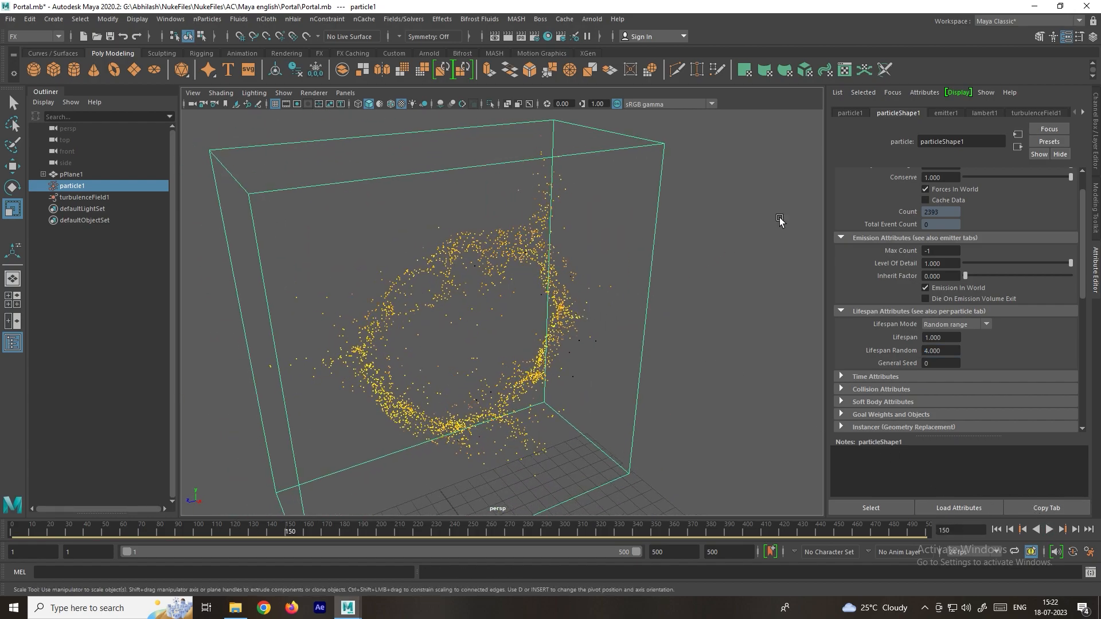
Step: Set the emitter's rate to 100000 particles per second, replay from the first frame, stop, and examine the ring's density
click(943, 112)
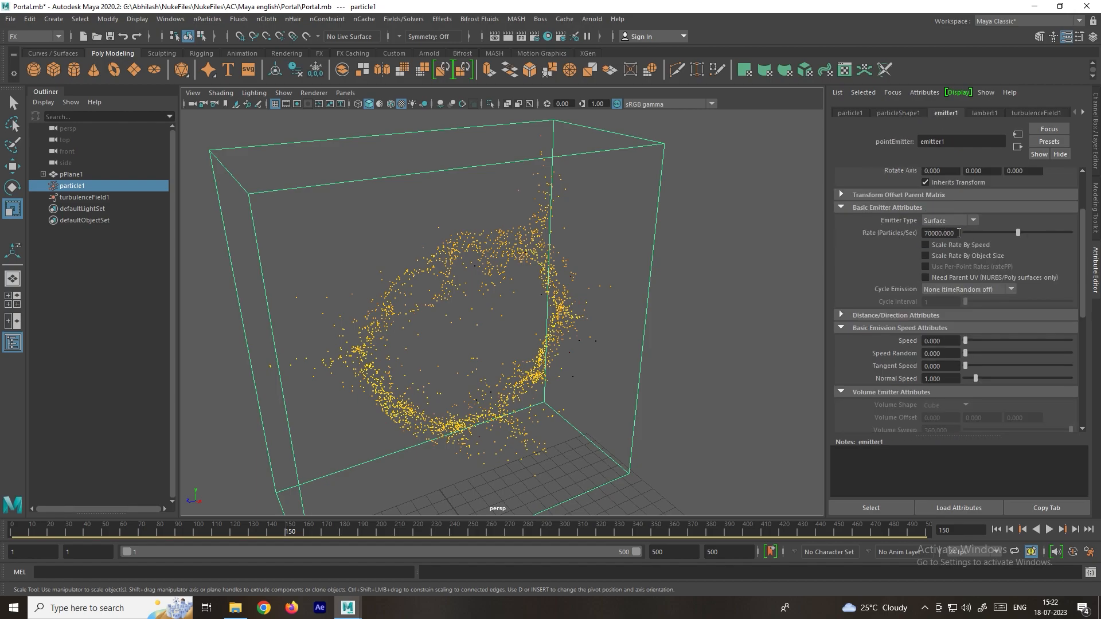
text(100000)
key(Return)
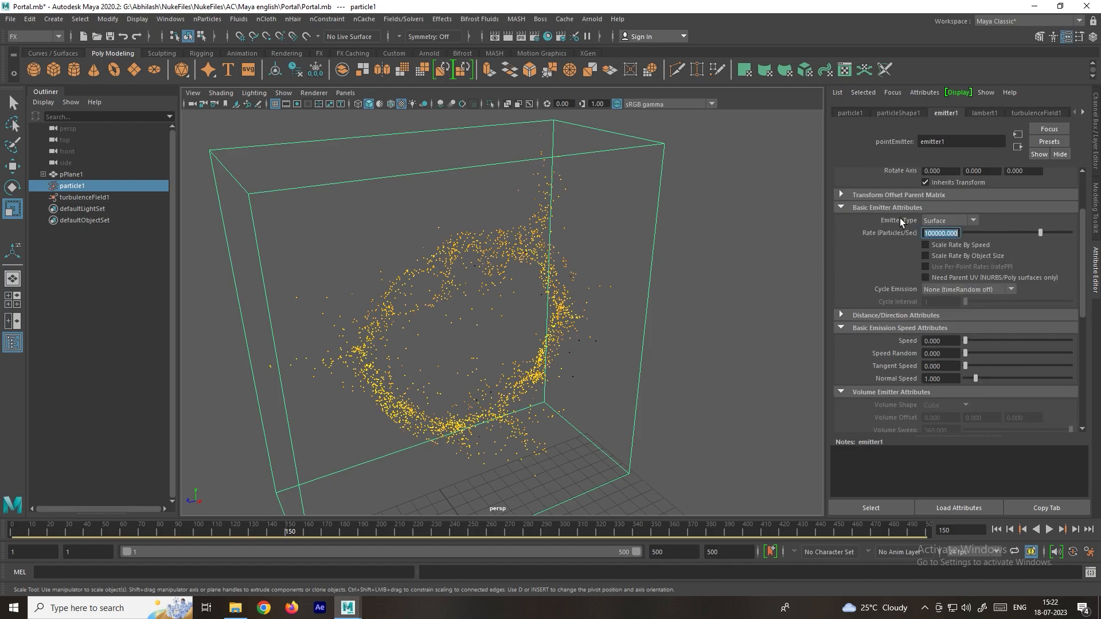
click(996, 529)
click(1049, 529)
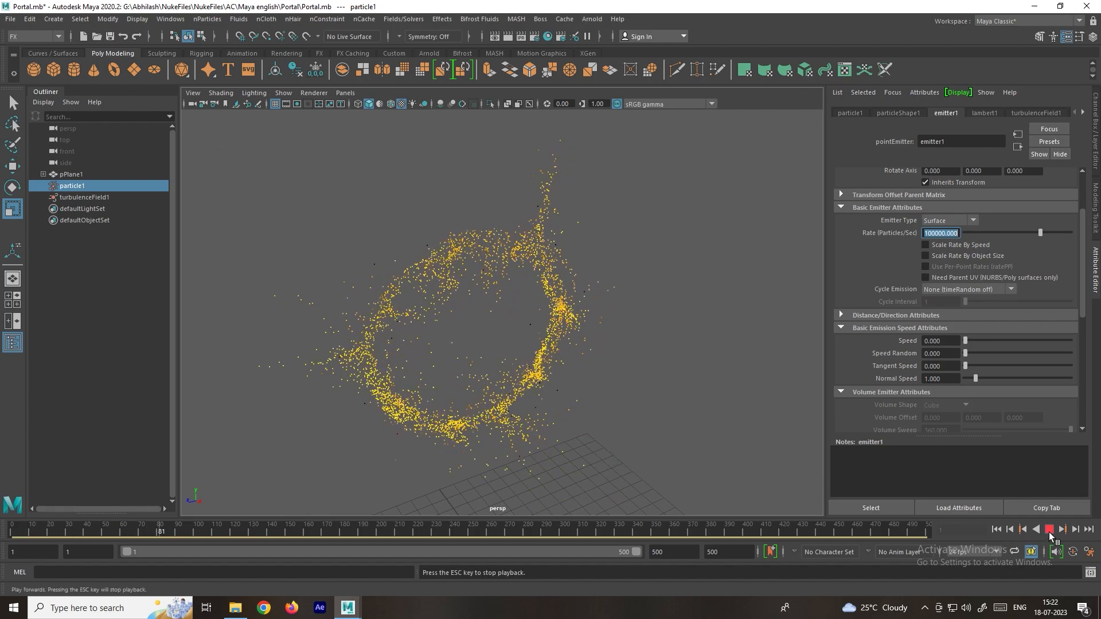
click(1049, 533)
alt+drag(737, 378, 544, 312)
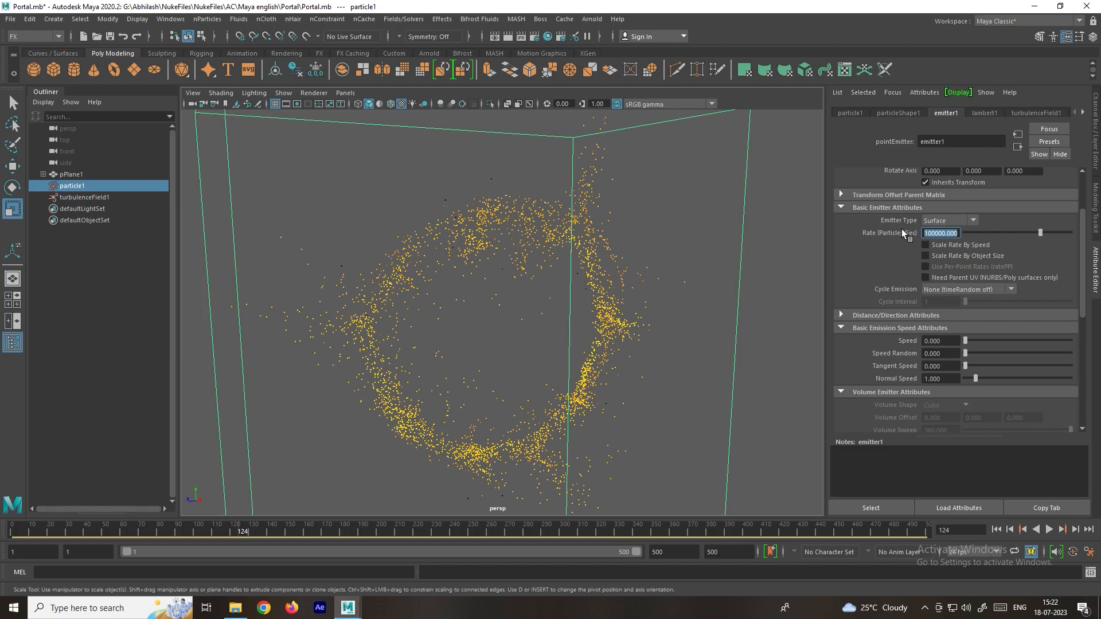
Step: Set the emitter's rate to 200000 particles per second and replay the simulation from the first frame
text(200000)
key(Return)
click(996, 530)
click(1049, 530)
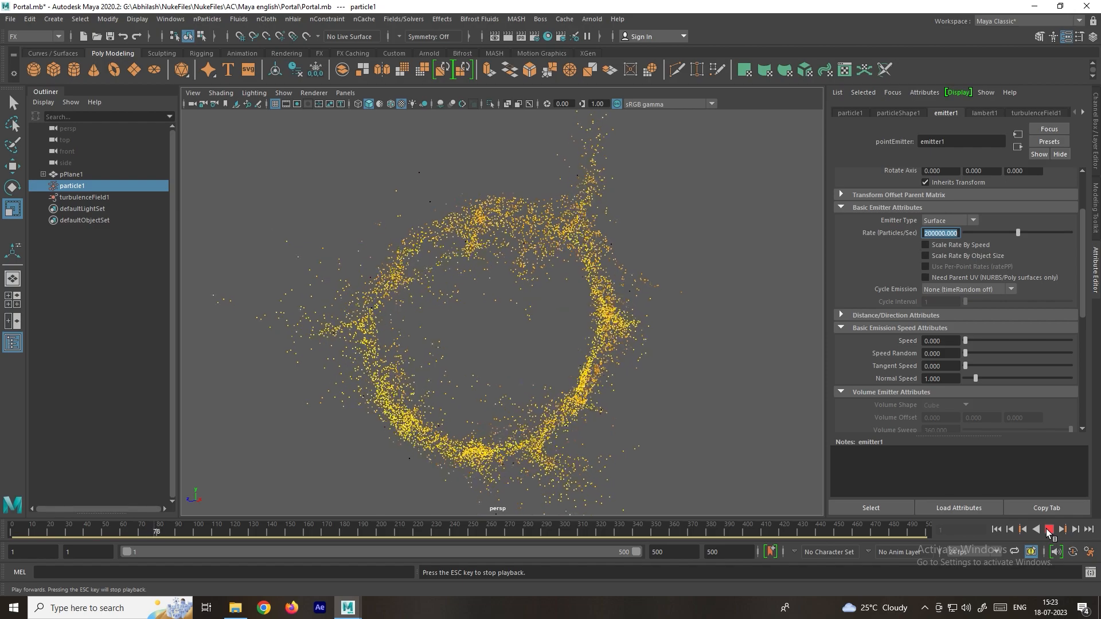
Step: Stop playback, set the emitter's rate to 500000 particles per second, and replay from the first frame
click(1049, 530)
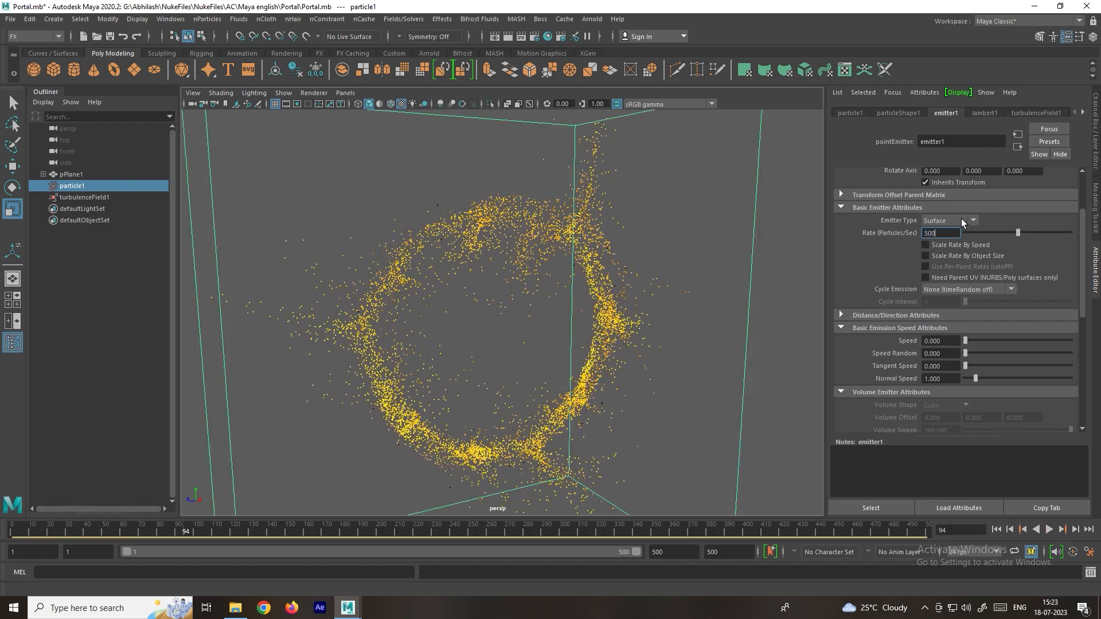
click(998, 530)
click(1049, 530)
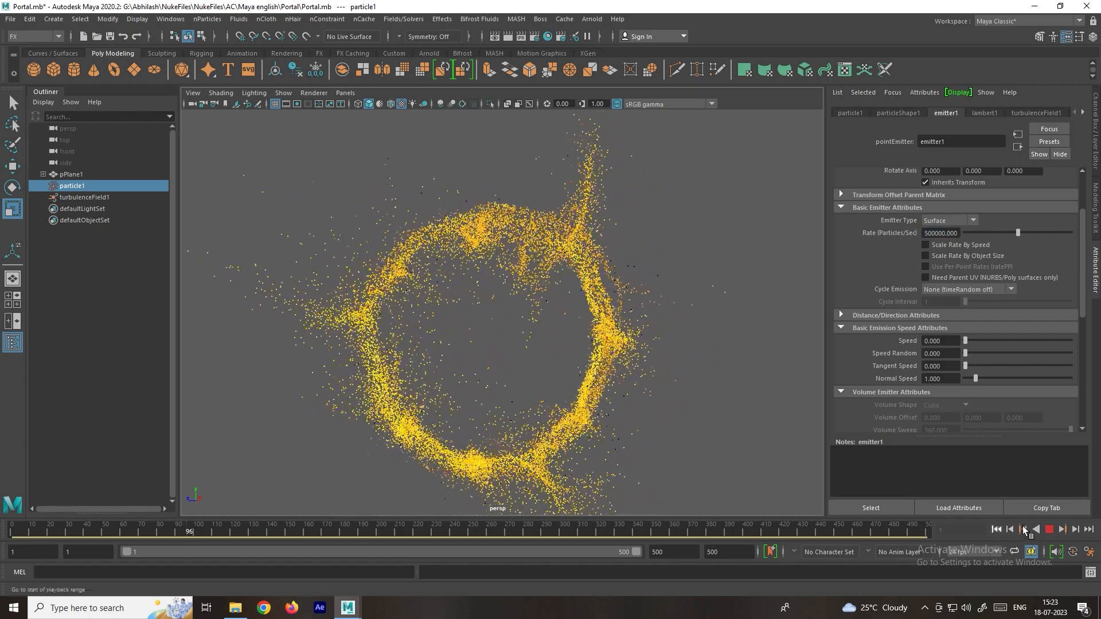
Step: Stop playback, set the emitter's rate to 300000 particles per second, and examine the ring from other angles
click(1048, 529)
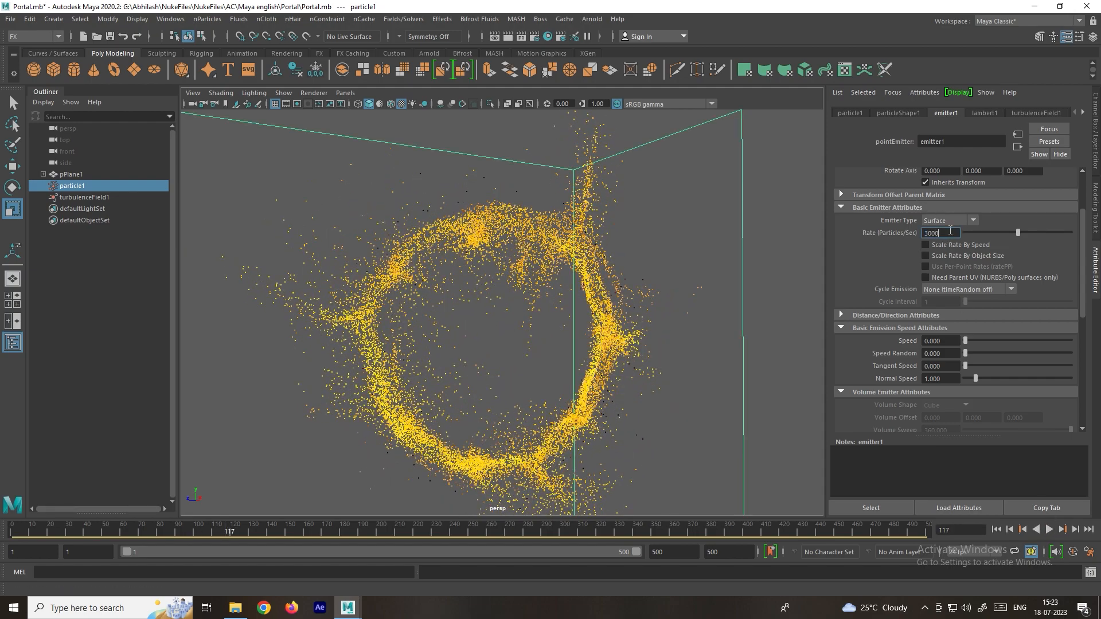
alt+drag(635, 216, 663, 246)
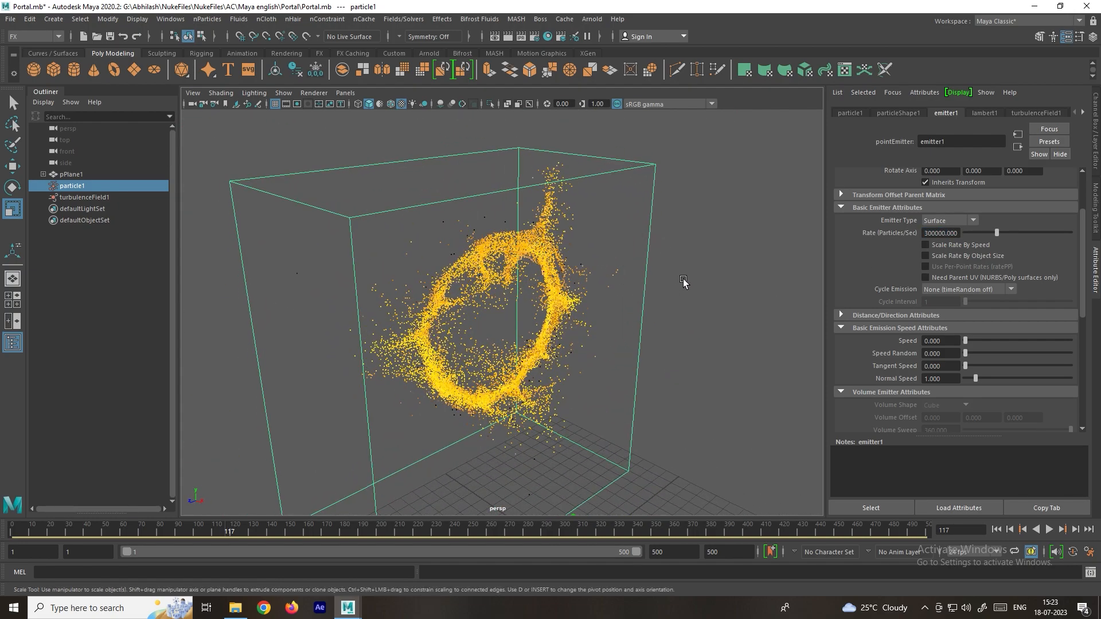
alt+drag(584, 253, 550, 209)
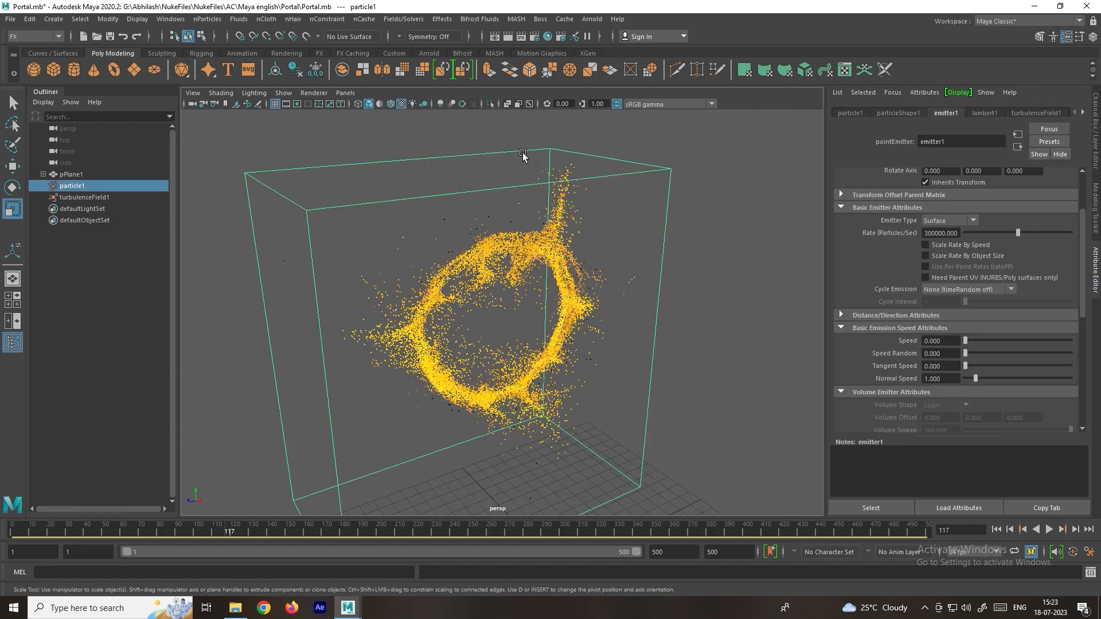
Step: Add a Newton field to the ring particles and raise it together with the turbulence field to Y 14.12
click(403, 19)
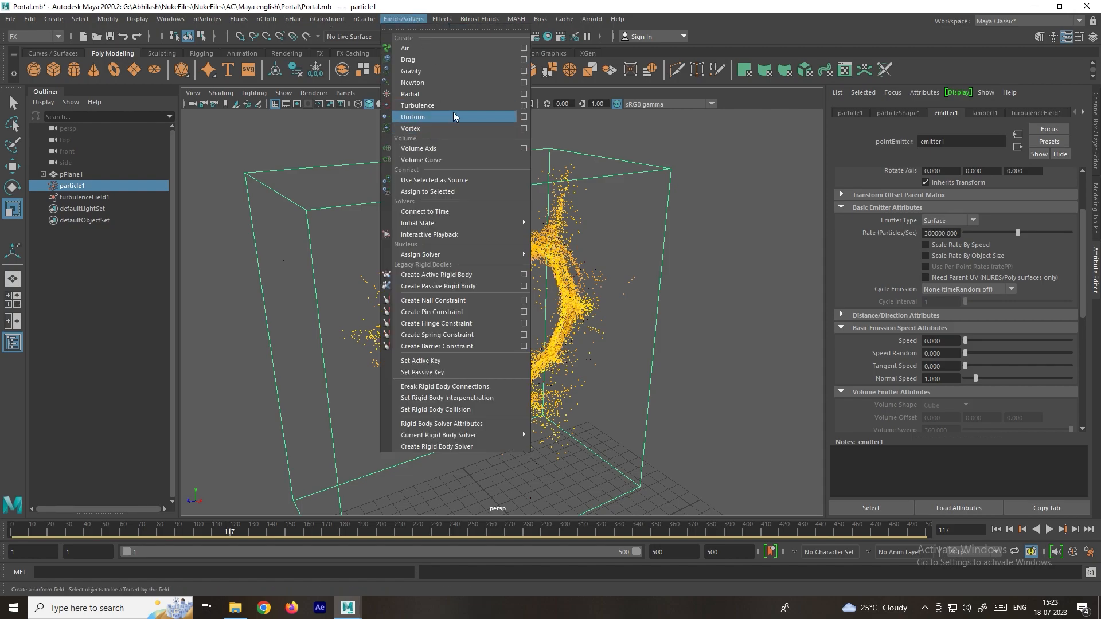
click(429, 84)
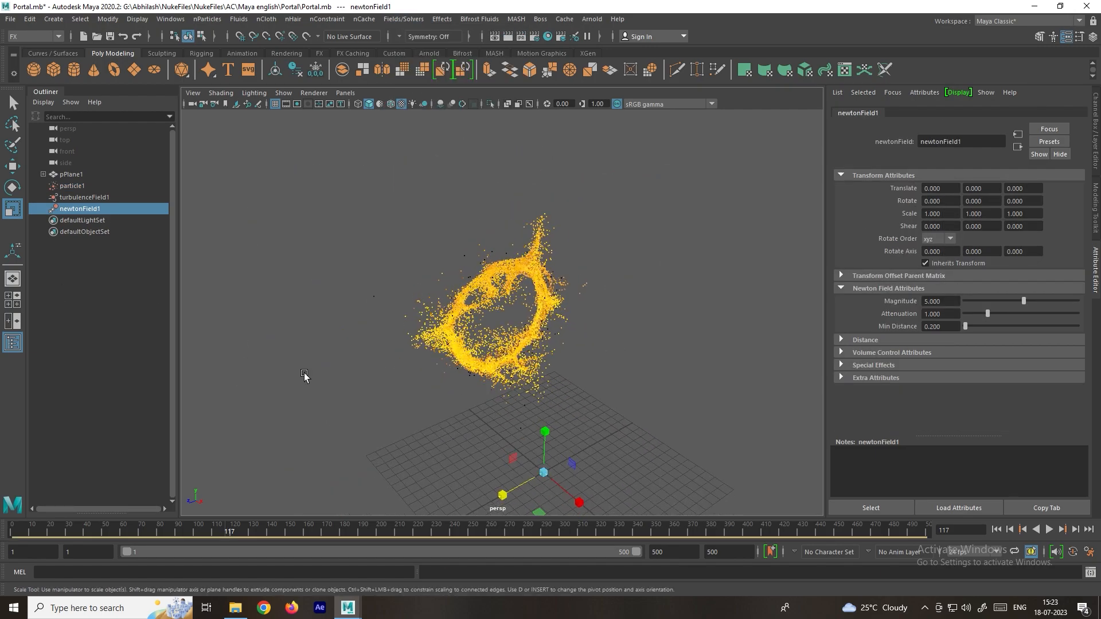
click(627, 445)
drag(531, 457, 578, 482)
key(w)
drag(546, 431, 554, 285)
Step: Move both fields out of the ring's plane to about X 2.255, then replay the simulation and stop it
alt+drag(545, 339, 565, 333)
mouse_move(565, 333)
alt+right_down()
mouse_move(583, 331)
mouse_move(582, 344)
alt+right_up()
alt+drag(582, 344, 586, 353)
drag(663, 362, 685, 367)
mouse_move(652, 319)
alt+mouse_down()
mouse_move(619, 304)
mouse_move(656, 313)
alt+mouse_up()
alt+right_drag(657, 313, 639, 309)
alt+drag(639, 310, 641, 315)
click(1047, 530)
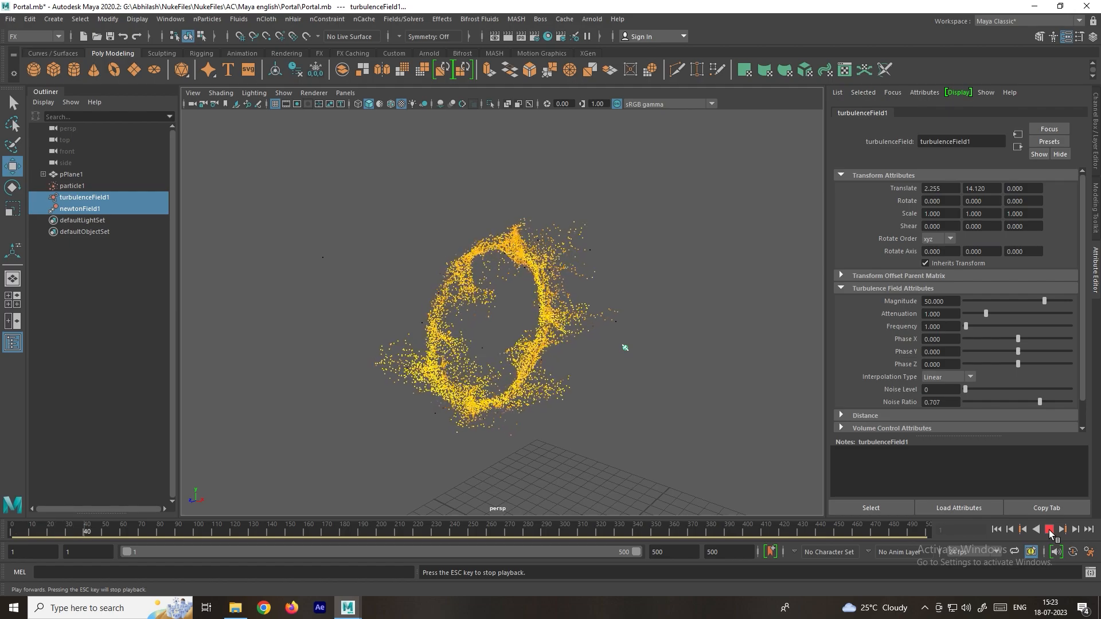
click(1049, 532)
Step: Move both fields to about X -1.588, replay the simulation from the first frame, stop it, and examine the ring
mouse_move(675, 350)
alt+mouse_down()
mouse_move(710, 342)
mouse_move(690, 340)
alt+mouse_up()
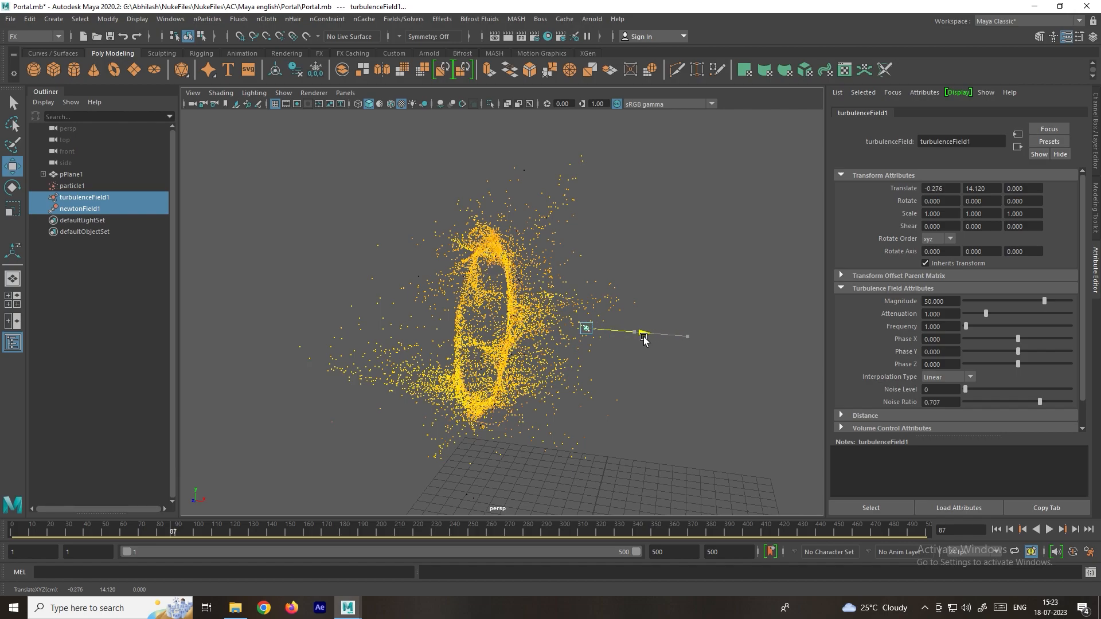
click(995, 530)
click(1048, 530)
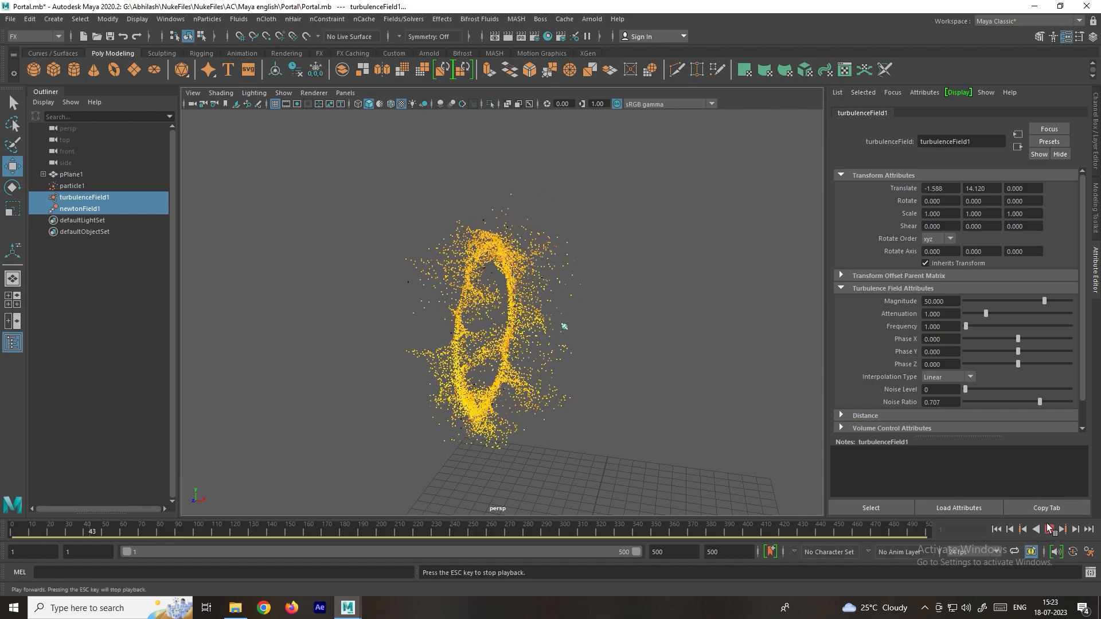
click(1049, 530)
alt+drag(694, 376, 594, 320)
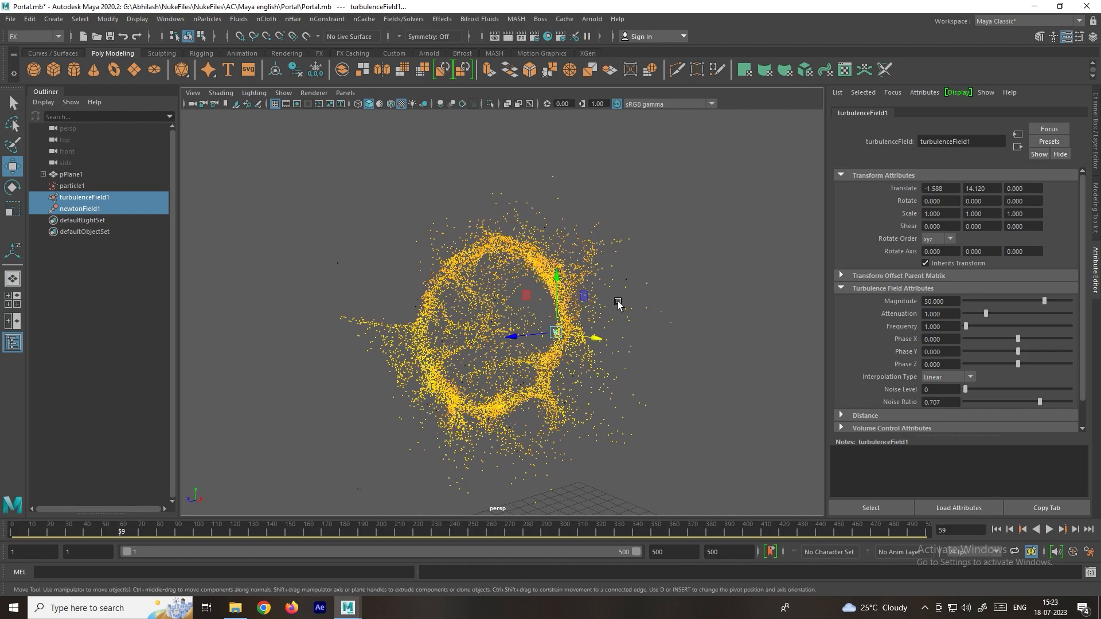
Step: Set only the turbulence field's Magnitude to 5, replay from the first frame, stop, and examine the ring from the side
click(95, 198)
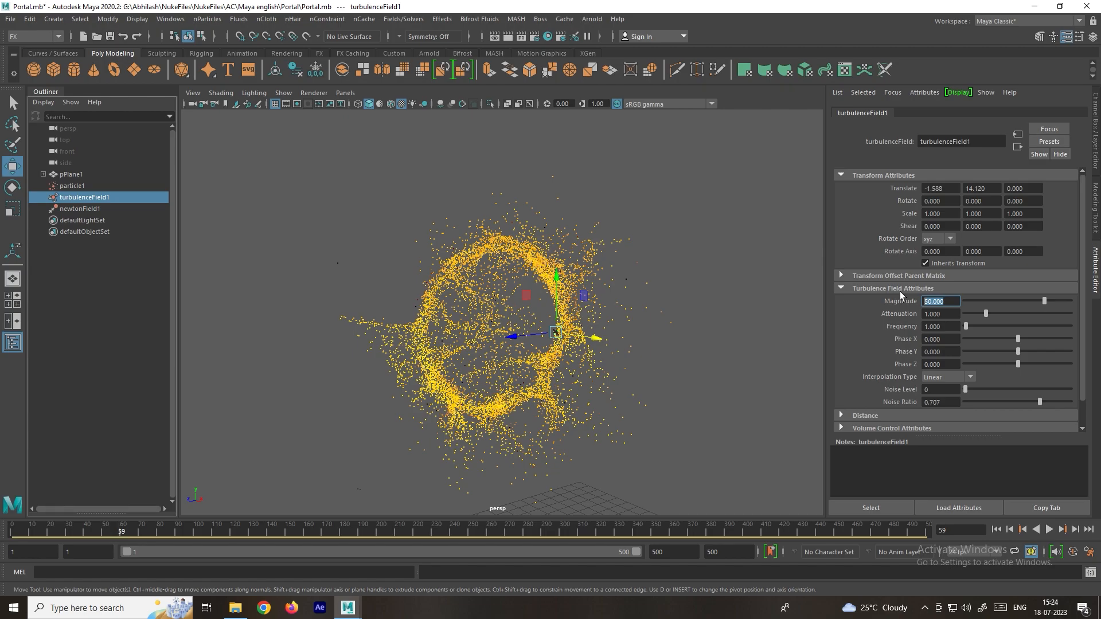
text(5)
key(Return)
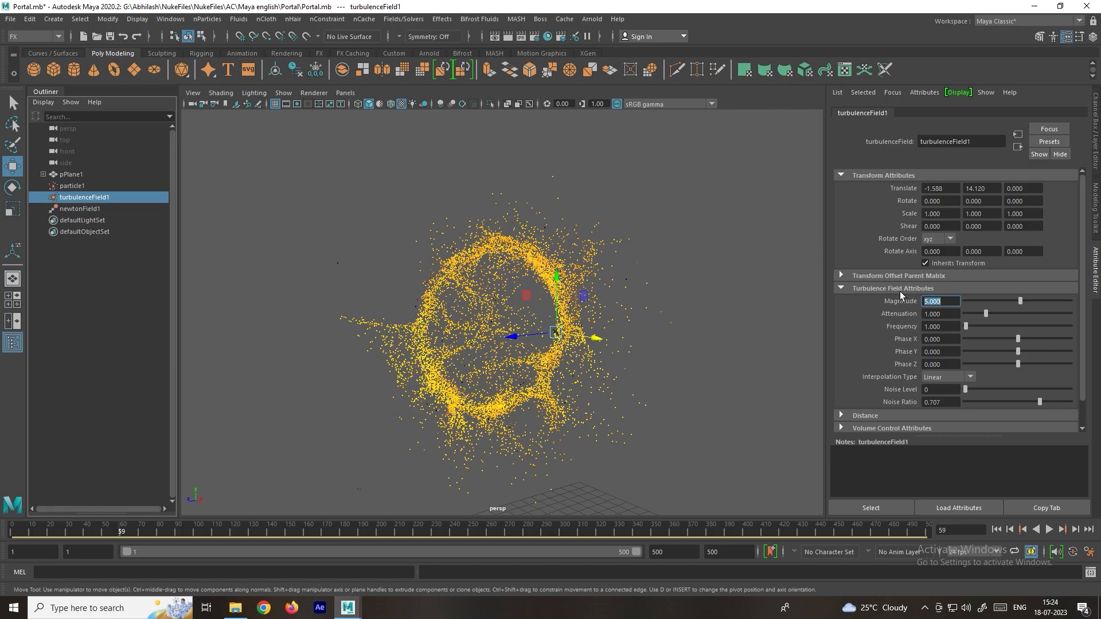
click(997, 529)
click(1049, 529)
alt+drag(578, 356, 584, 351)
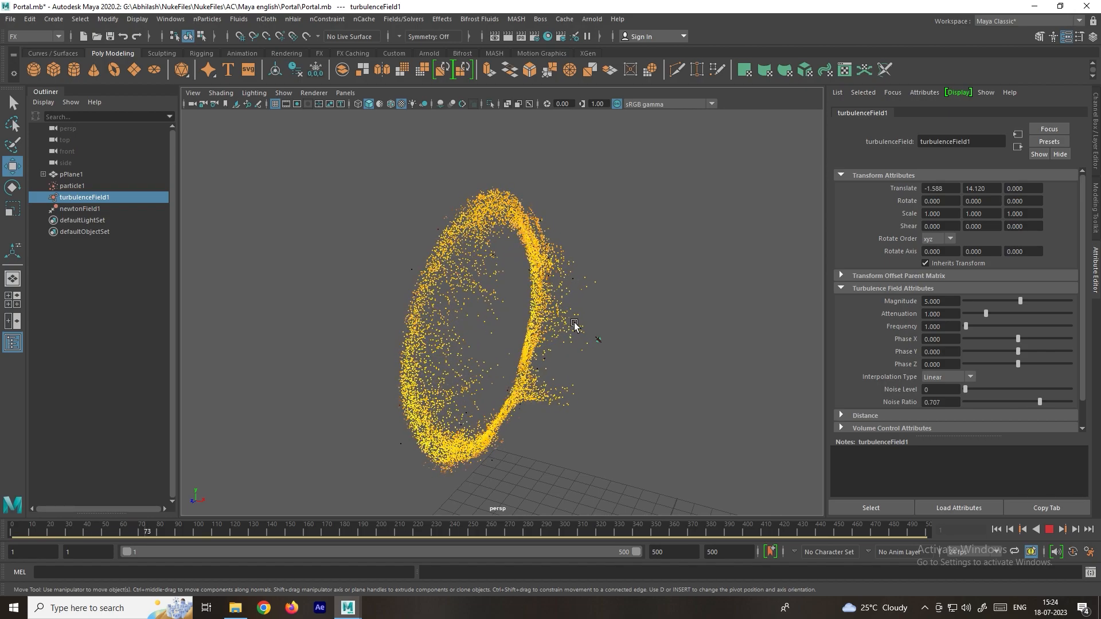
click(1050, 531)
alt+drag(609, 342, 628, 328)
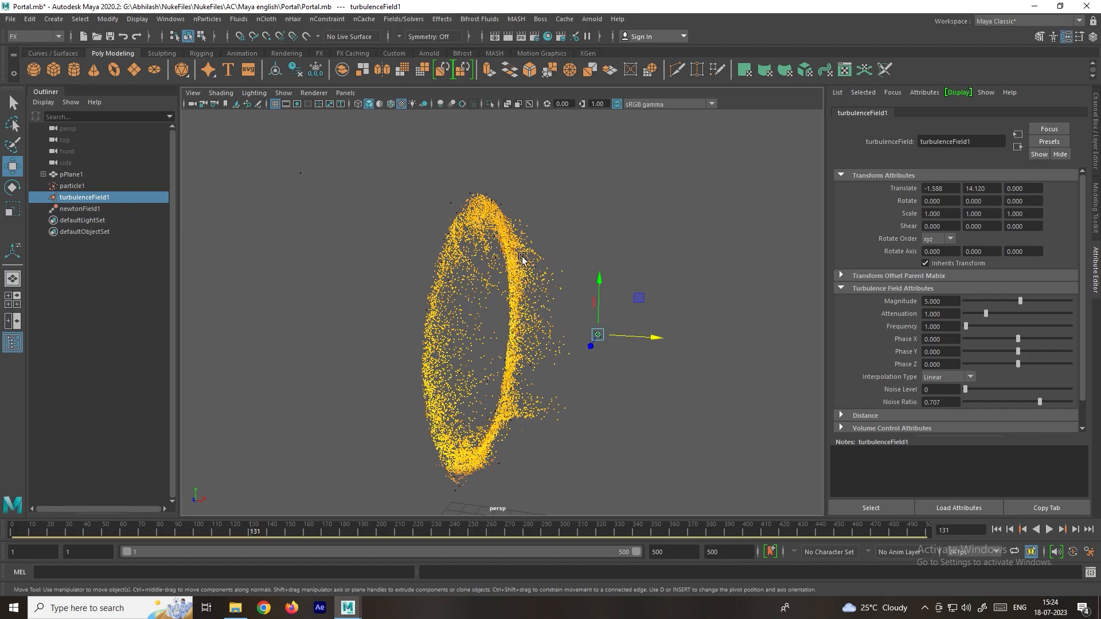
Step: Set the ring particles' Lifespan Random to 10 in the particle shape's lifespan attributes
click(597, 219)
click(72, 185)
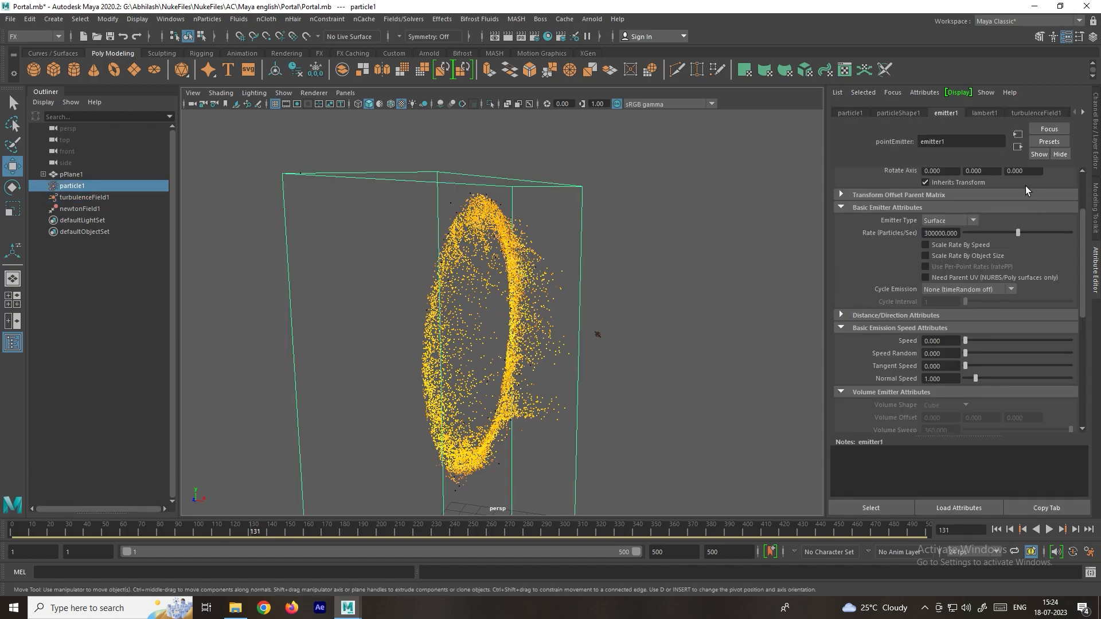
scroll(869, 253, up, 3)
click(895, 114)
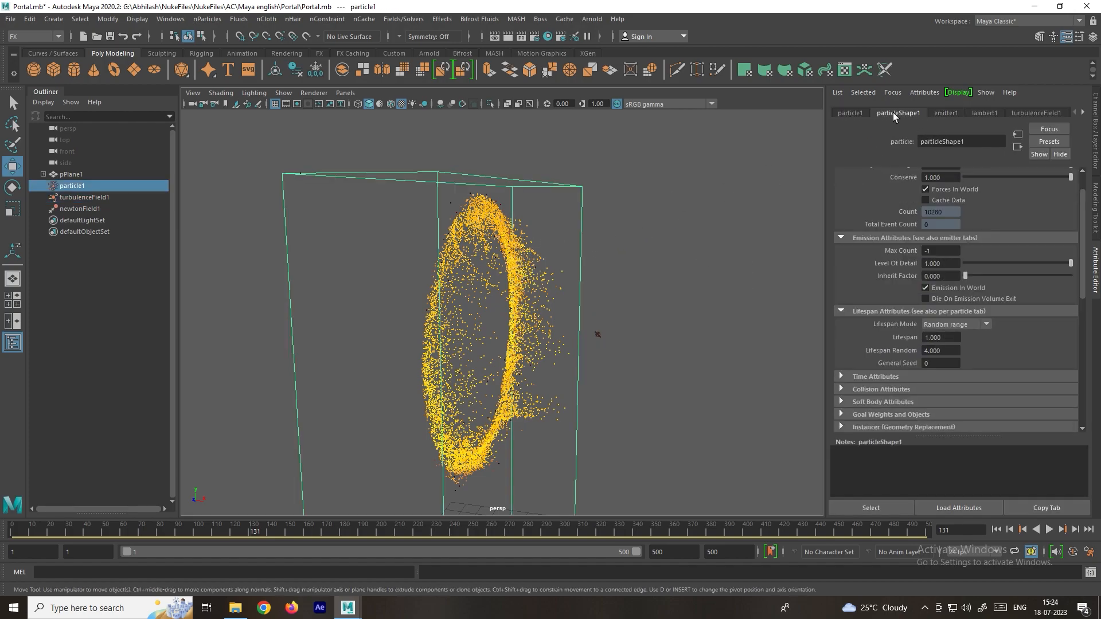
scroll(946, 266, down, 1)
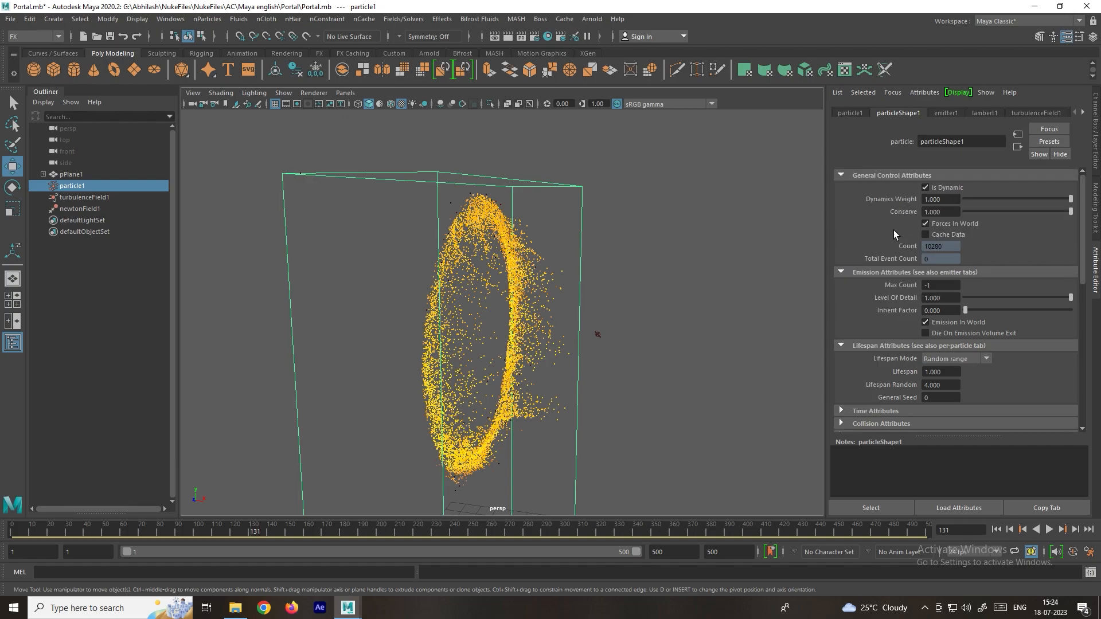
scroll(952, 281, down, 1)
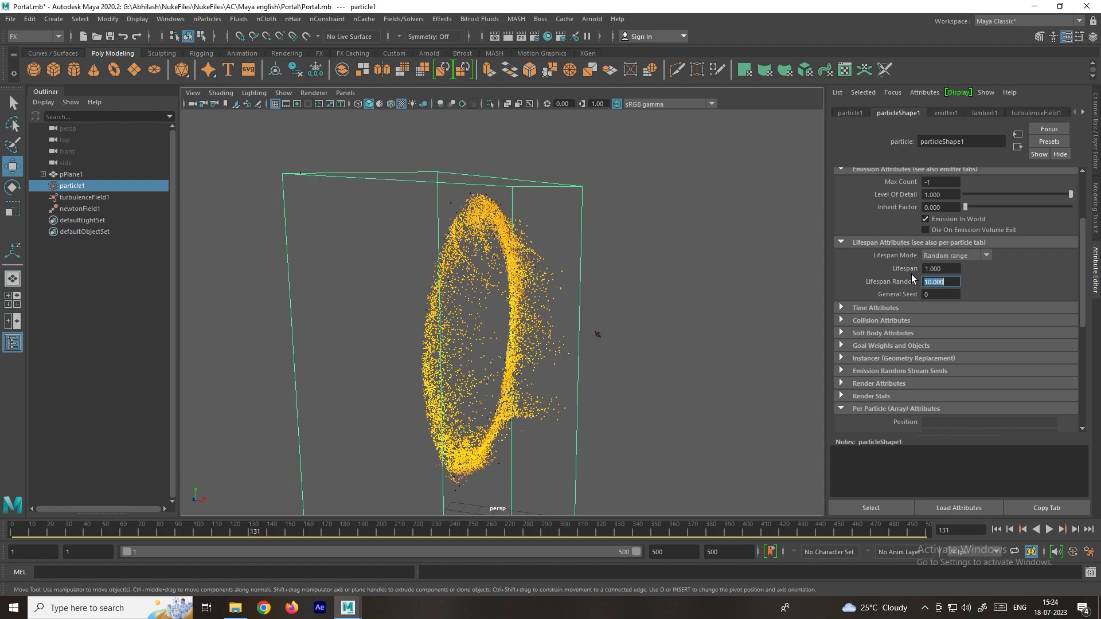
Step: Replay the simulation from the first frame, examine the ring from another angle, stop it, and rewind to the start
click(996, 530)
click(1048, 529)
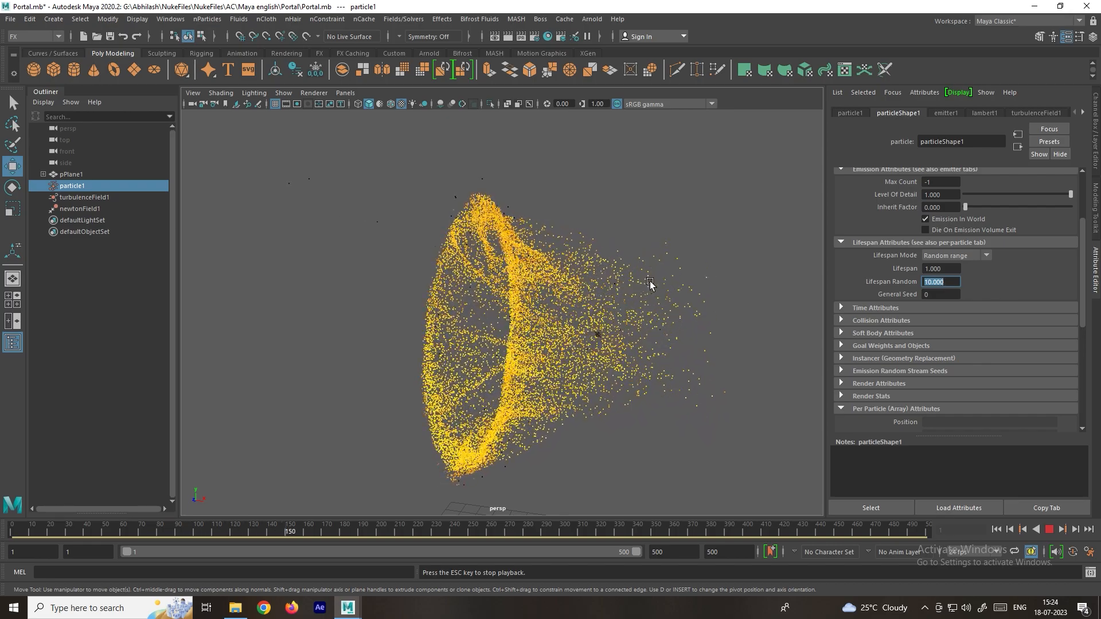
alt+drag(596, 328, 395, 307)
click(1049, 529)
click(996, 530)
Step: Move the turbulence and Newton fields together to about X -6.583, Y 13.987, Z 0.536, playing and stopping the simulation
alt+drag(452, 320, 530, 343)
drag(591, 358, 557, 379)
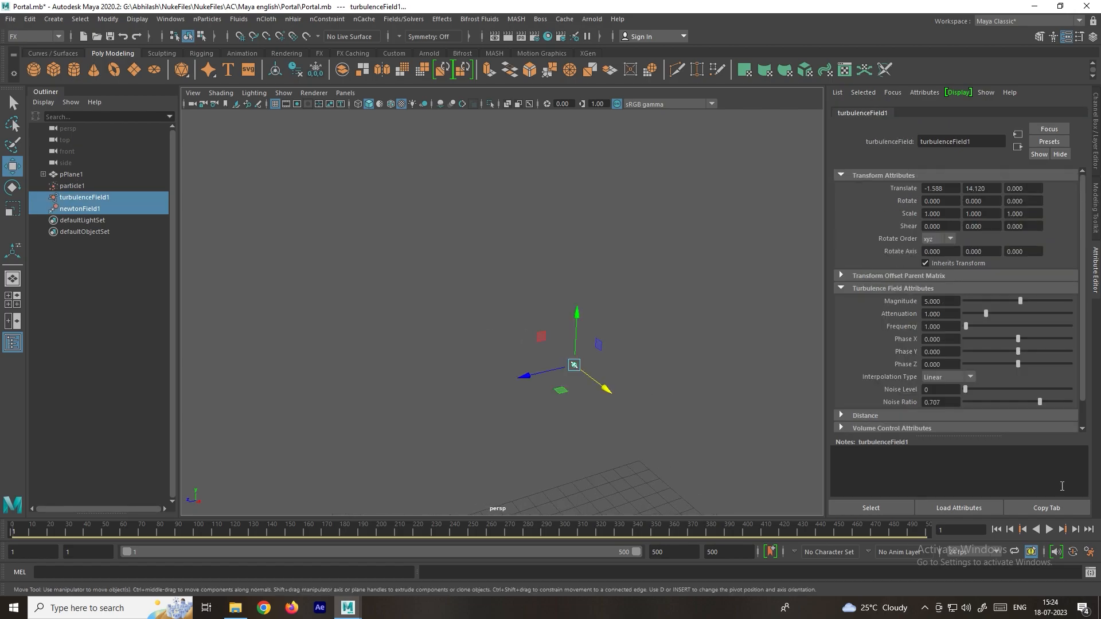
click(1050, 529)
click(1050, 530)
mouse_move(505, 349)
alt+mouse_down()
mouse_move(608, 360)
mouse_move(511, 348)
alt+mouse_up()
click(698, 380)
alt+drag(589, 347, 466, 327)
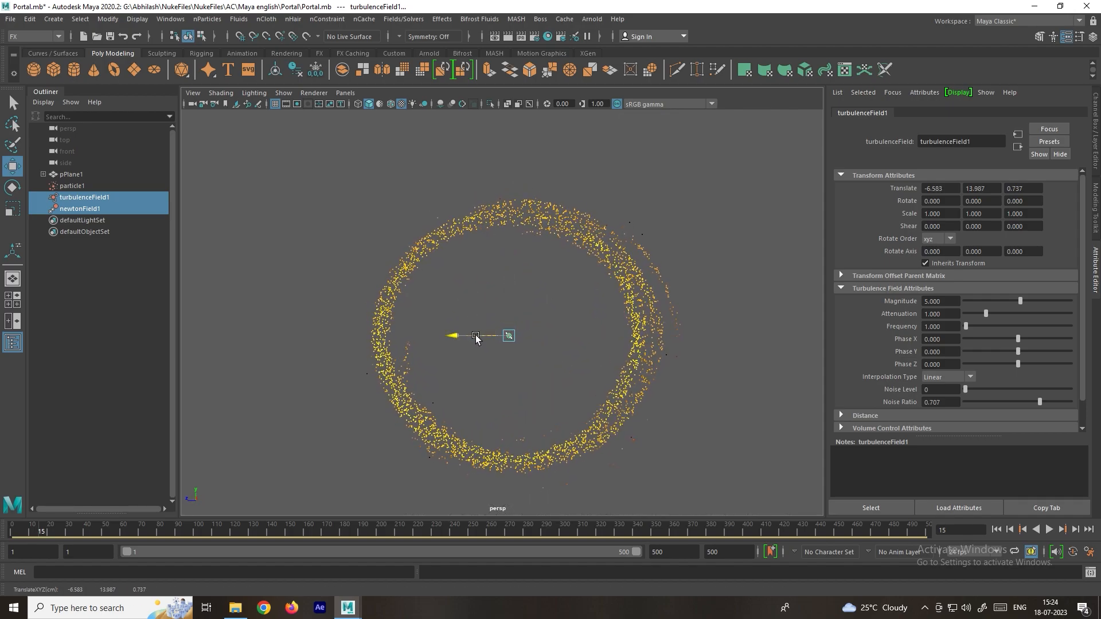
click(1050, 530)
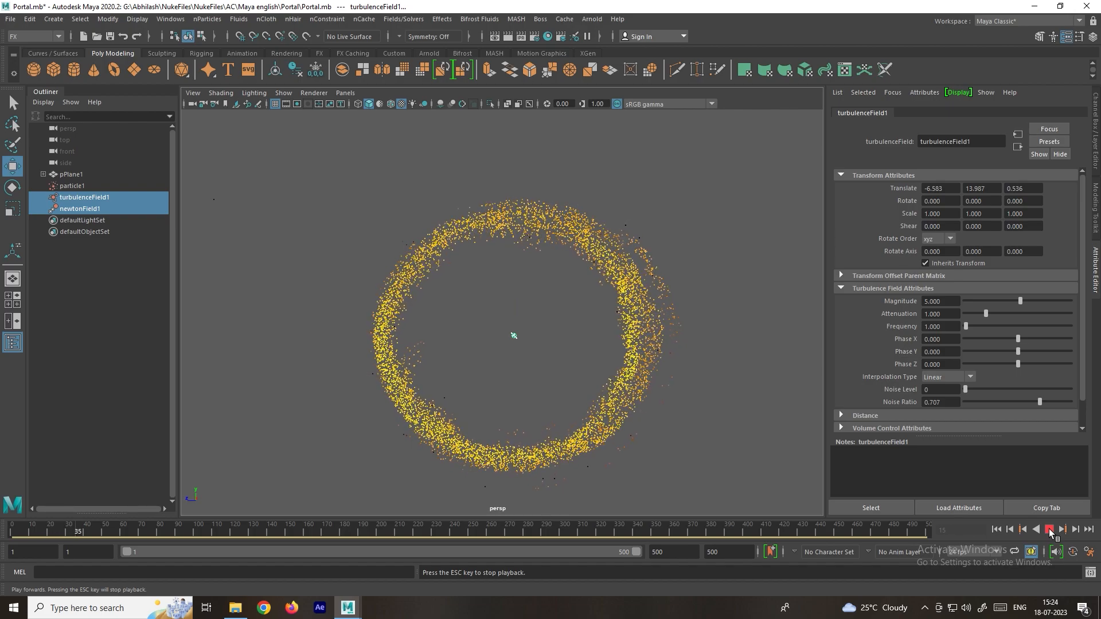
click(1050, 531)
Step: Move both fields out of the ring's plane to about X 2.337 and deselect them
alt+drag(473, 286, 696, 340)
scroll(570, 327, up, 4)
click(718, 331)
click(497, 350)
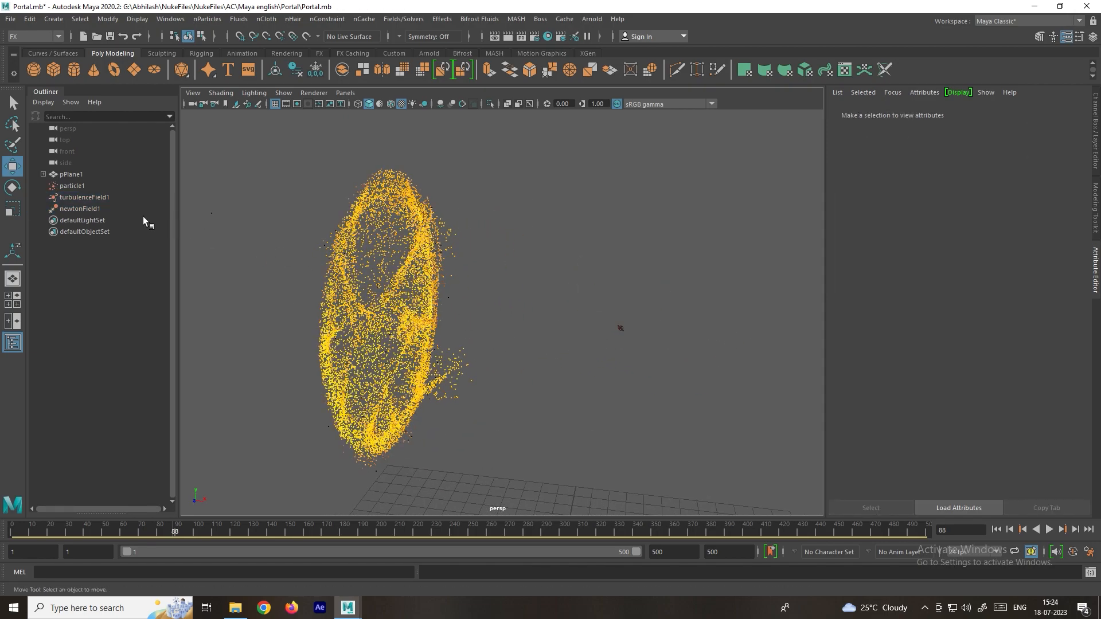
Step: Set only the Newton field's Magnitude to 20, replay the simulation, examine the particle funnel from several angles, and stop it
click(620, 328)
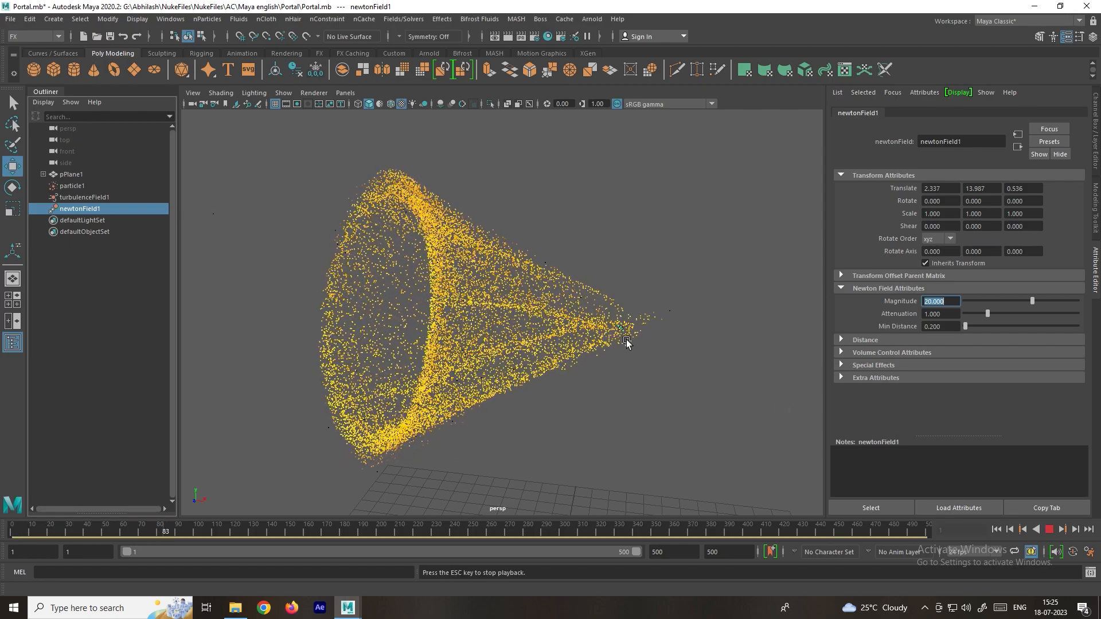
alt+drag(651, 311, 622, 302)
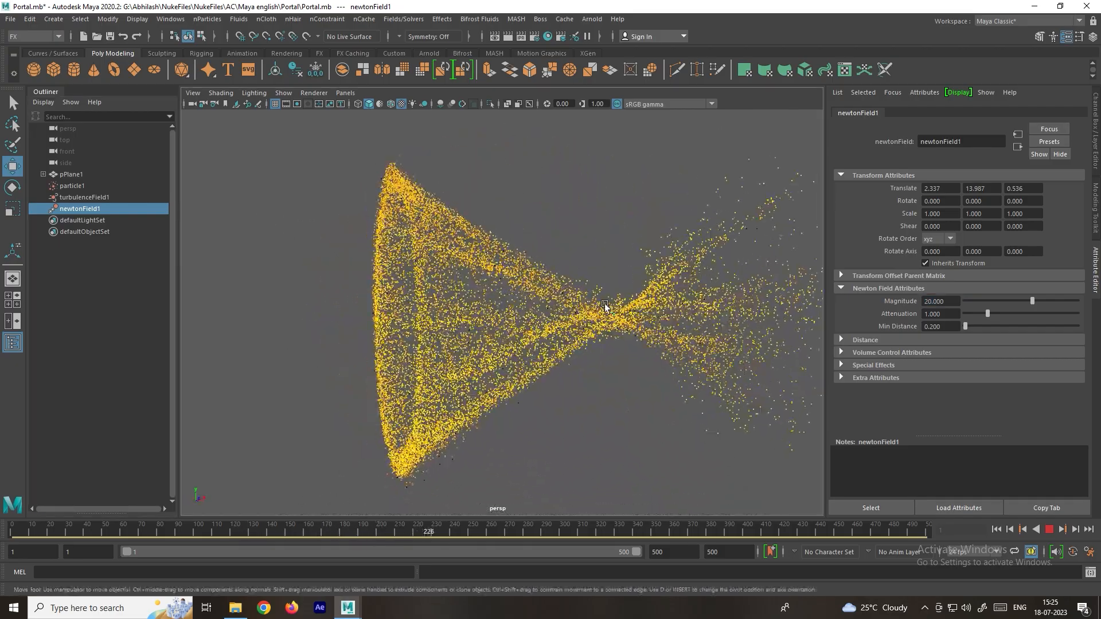
alt+drag(576, 305, 450, 299)
click(1048, 531)
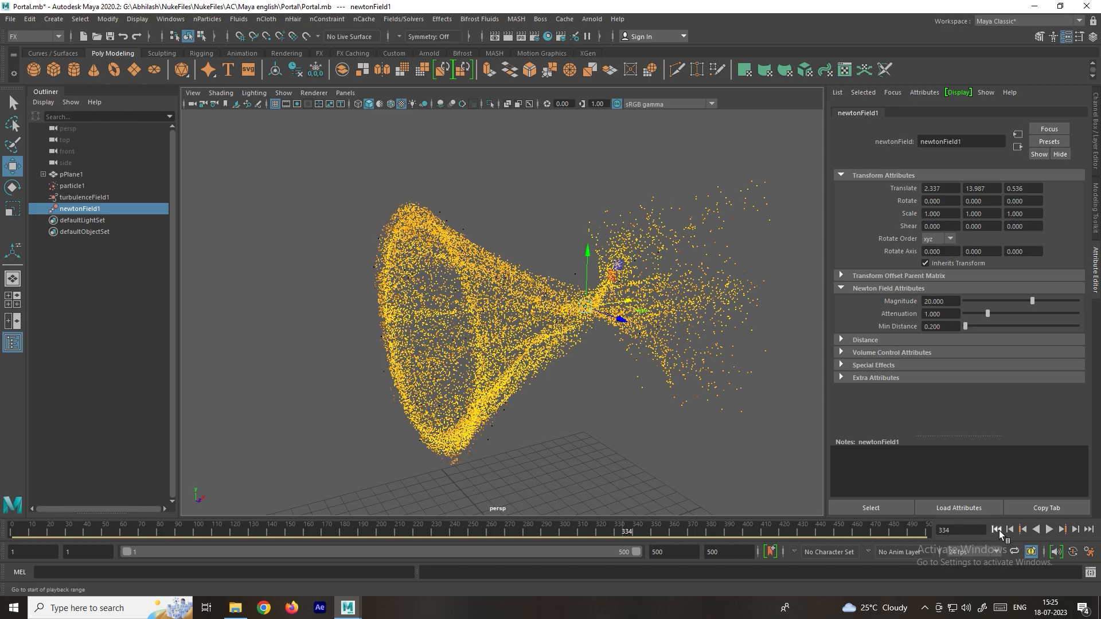
Step: Switch to Chrome, search Google for "portal images", and preview the blue smoky ring image and its related content
click(264, 609)
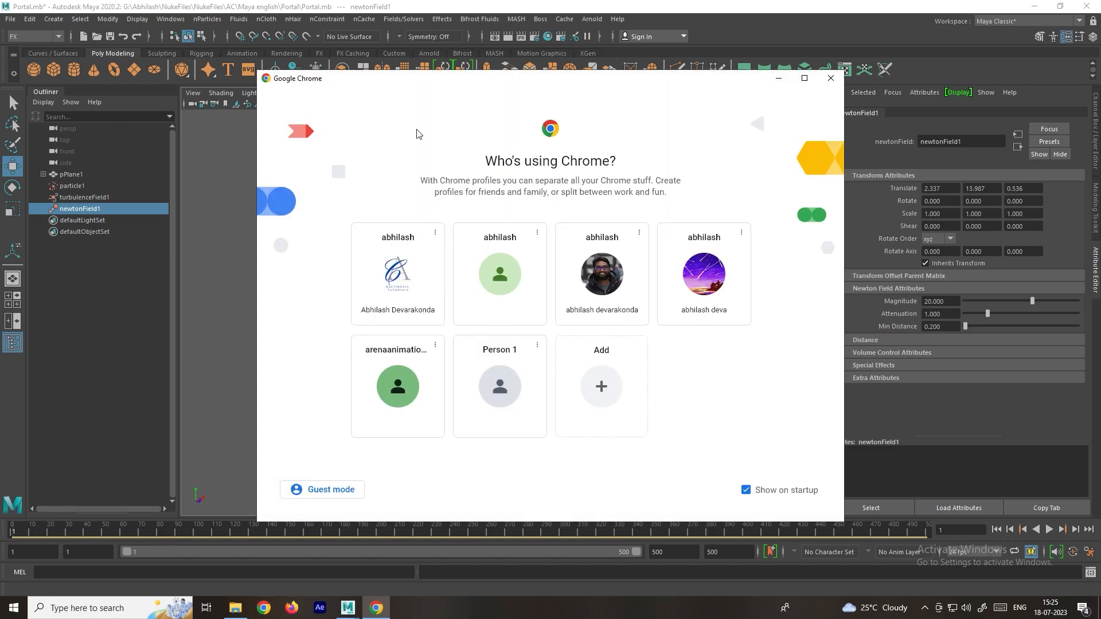
text(porta)
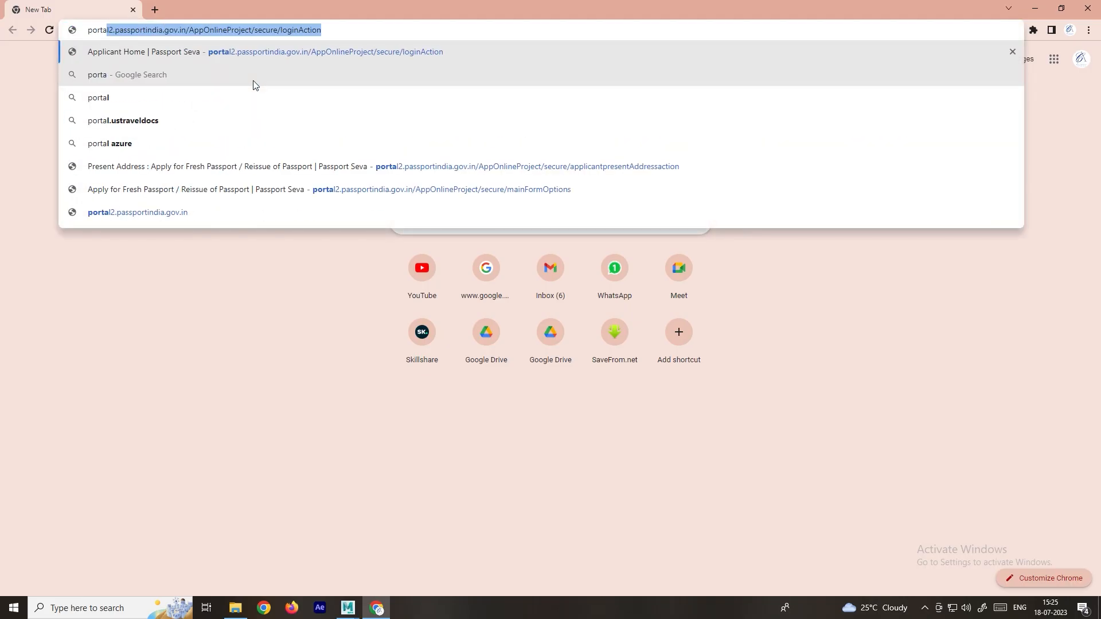
text(l images)
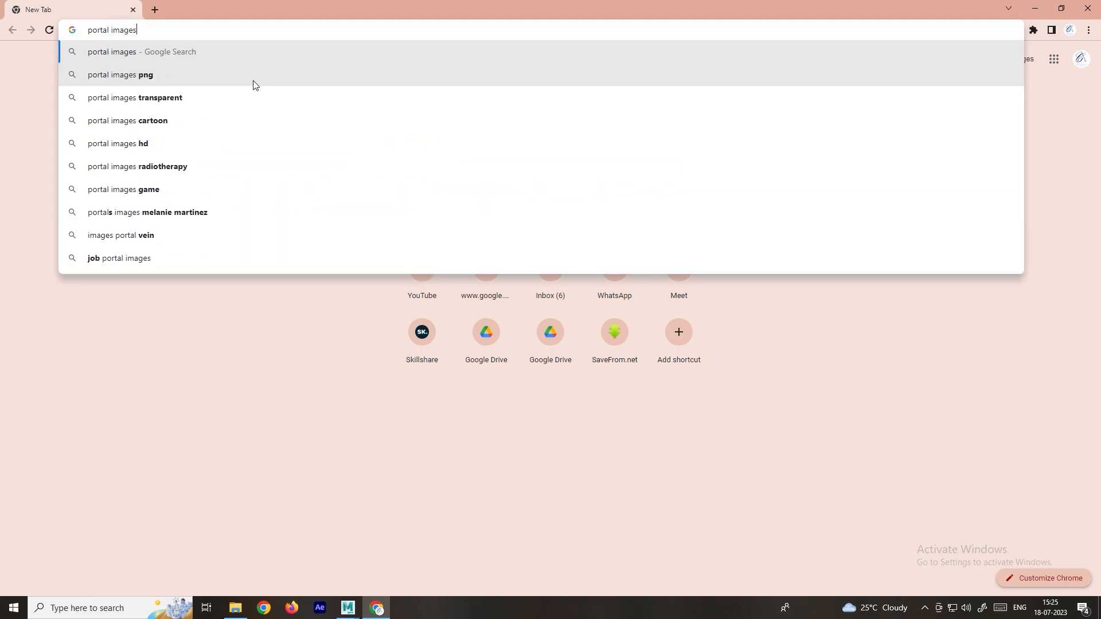
key(Return)
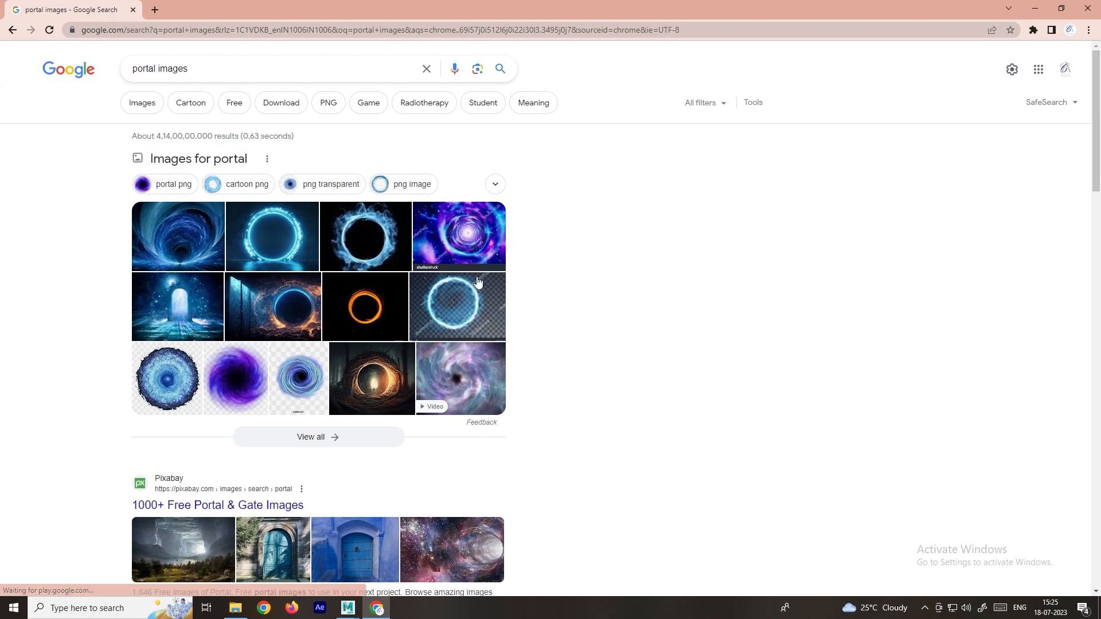
click(376, 248)
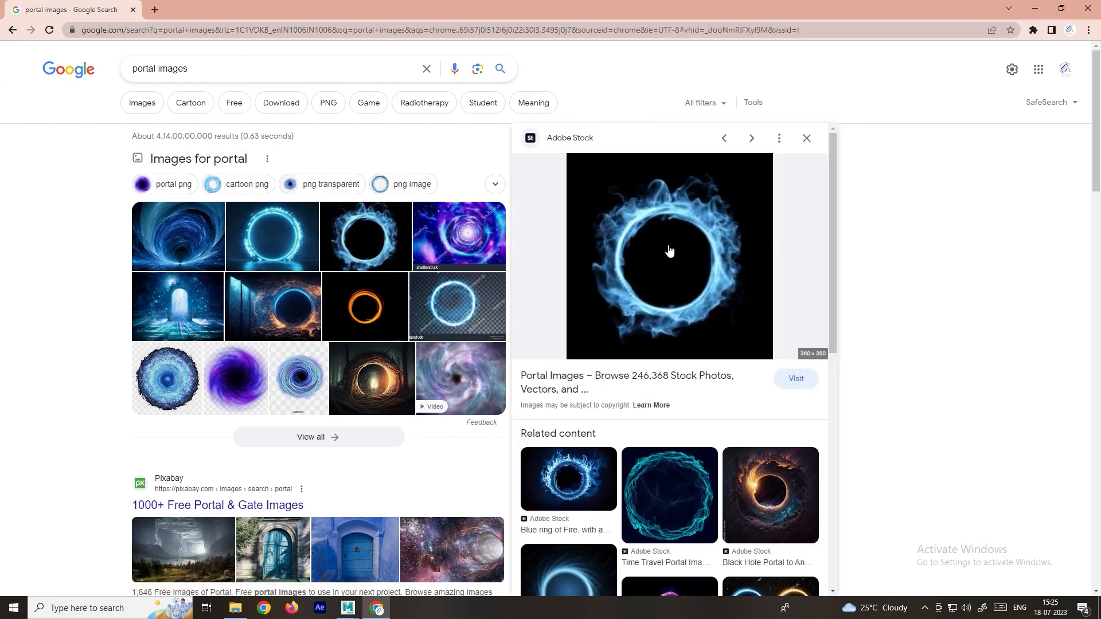
scroll(427, 241, down, 3)
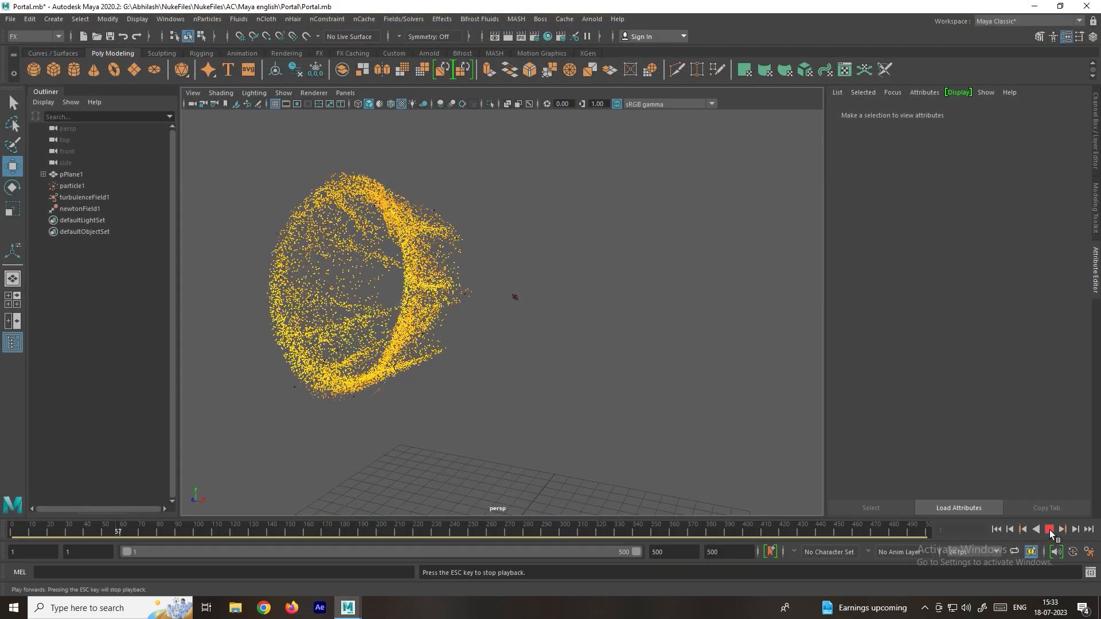
Step: Stop playback, set the ring particles' Particle Render Type to MultiStreak, and replay the simulation from the first frame
key(Escape)
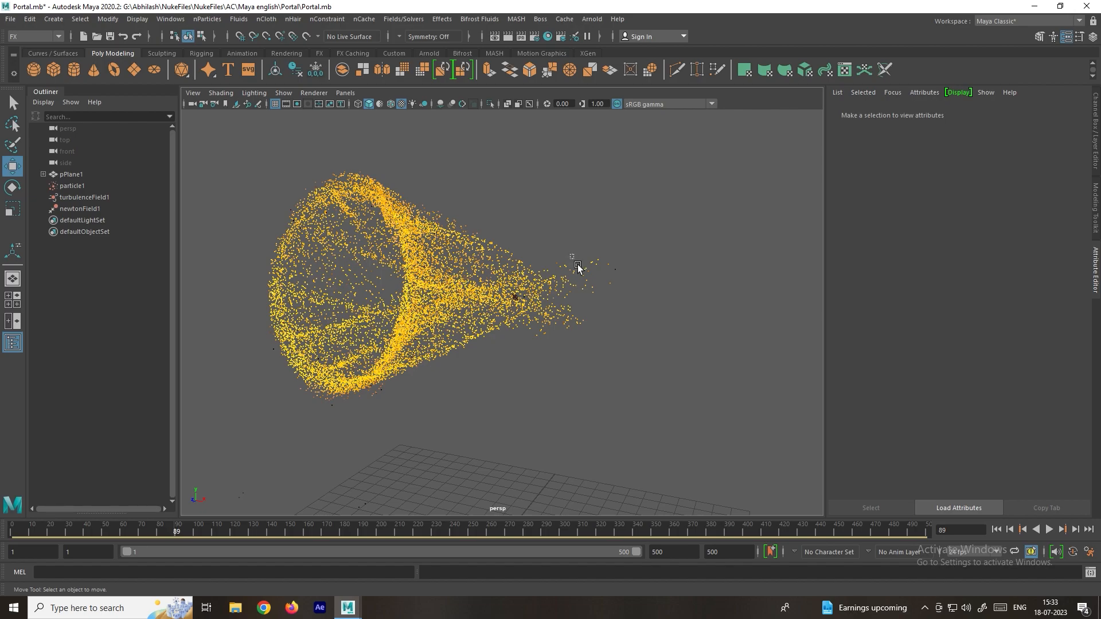
drag(573, 259, 604, 300)
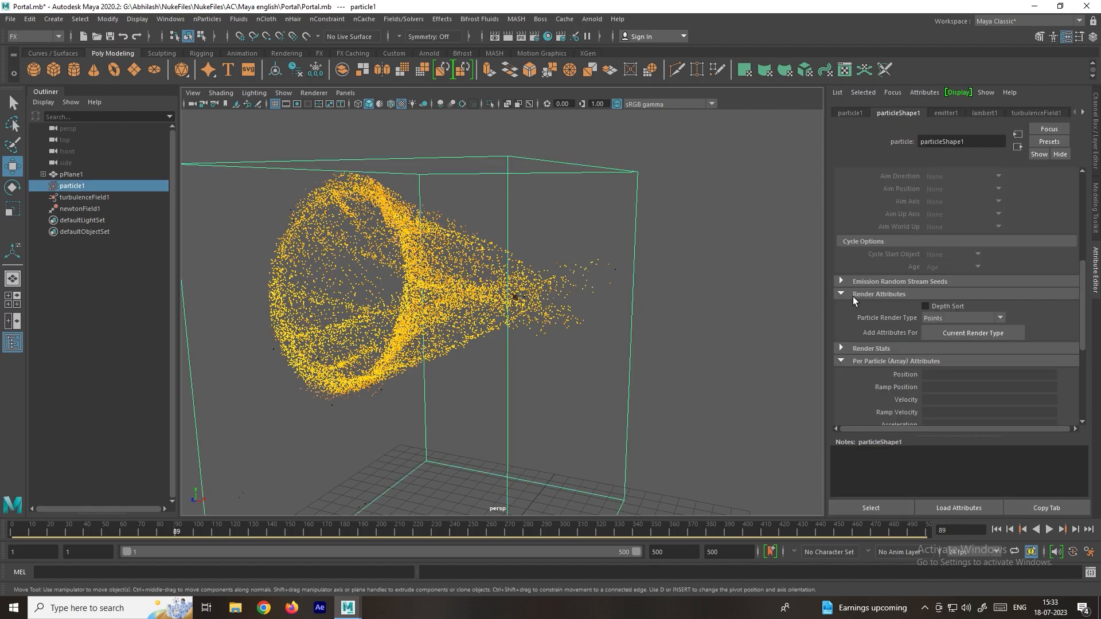
click(877, 297)
click(879, 295)
click(933, 318)
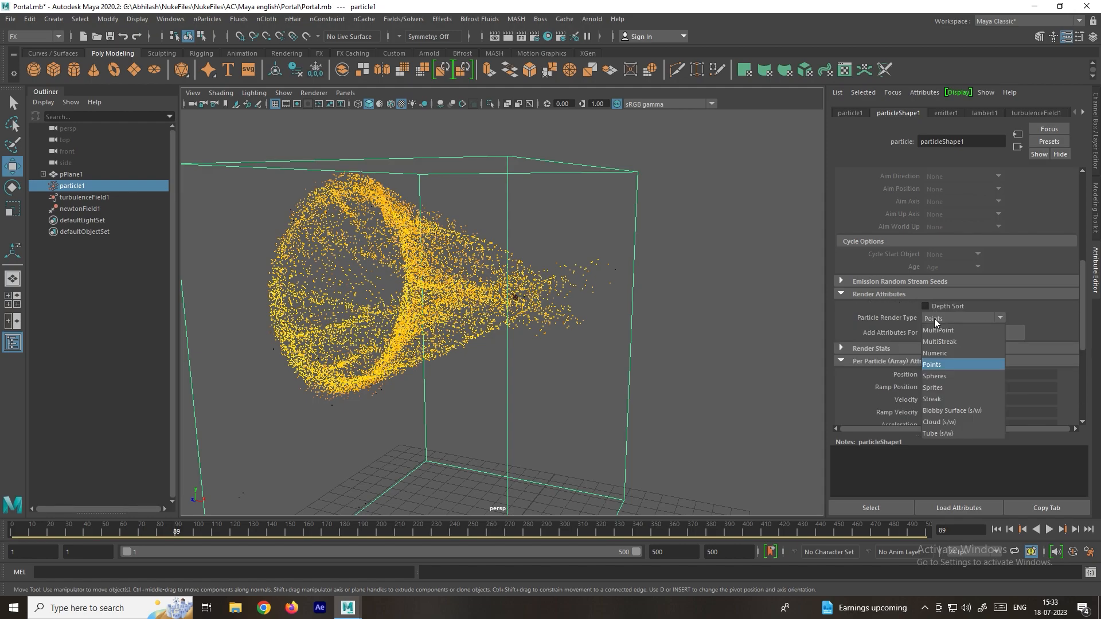
click(951, 343)
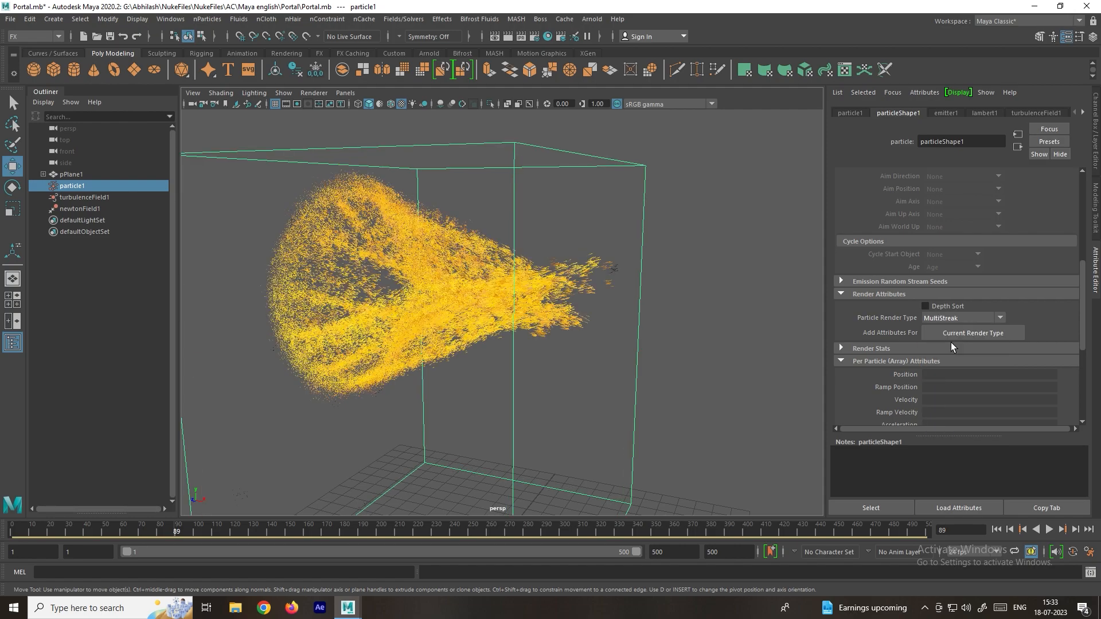
click(998, 529)
click(1048, 530)
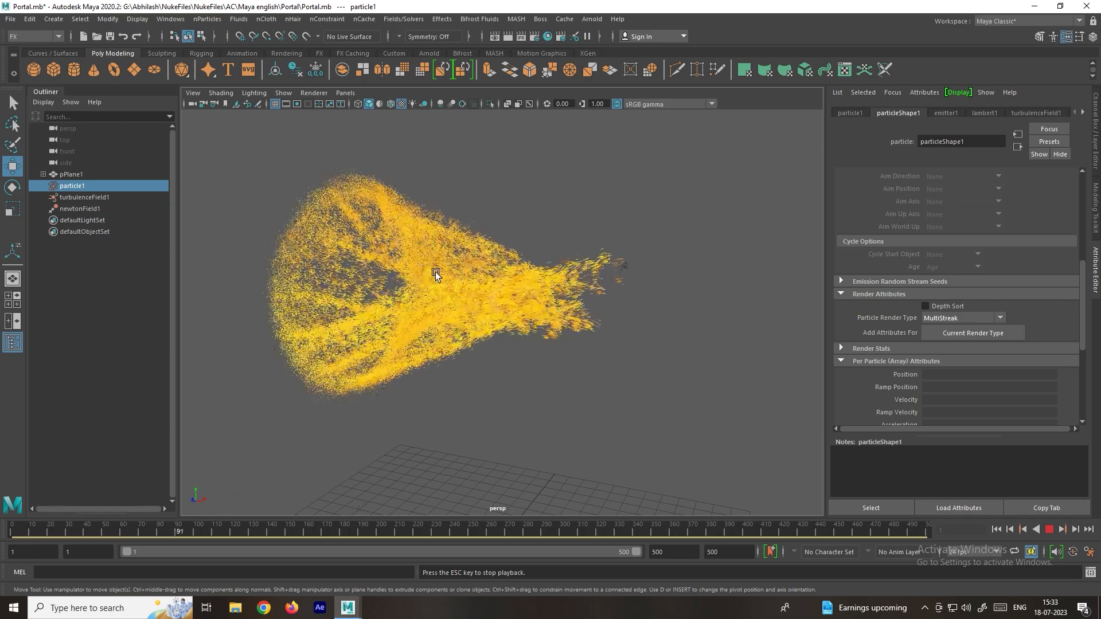
Step: Try the Spheres, Blobby Surface (s/w) and Cloud (s/w) render types on the ring particles during playback
click(947, 317)
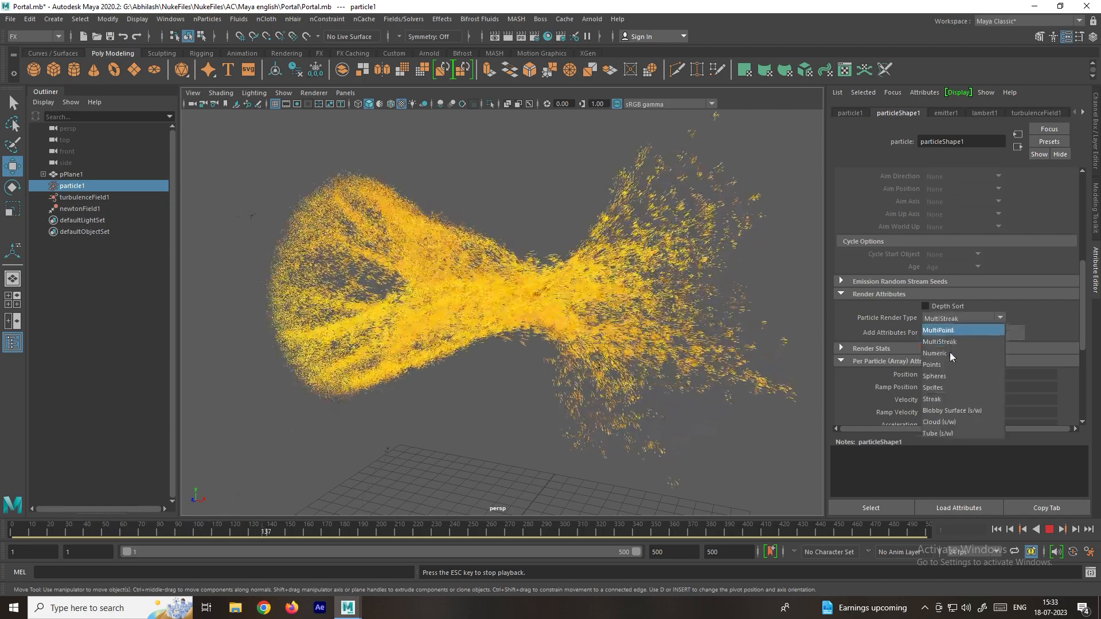
click(936, 376)
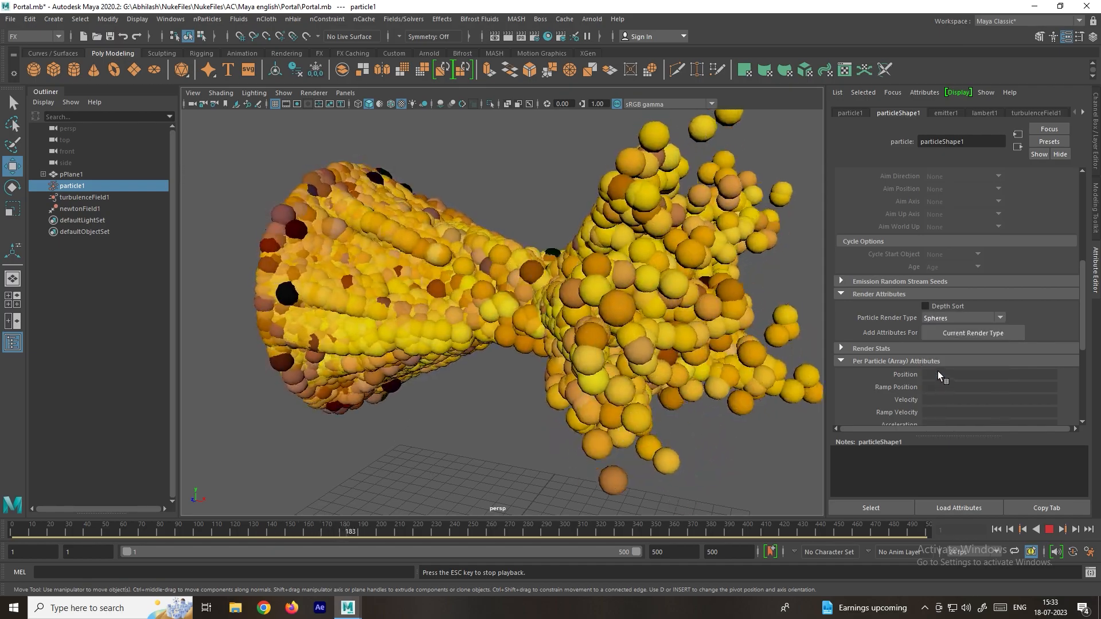
click(954, 318)
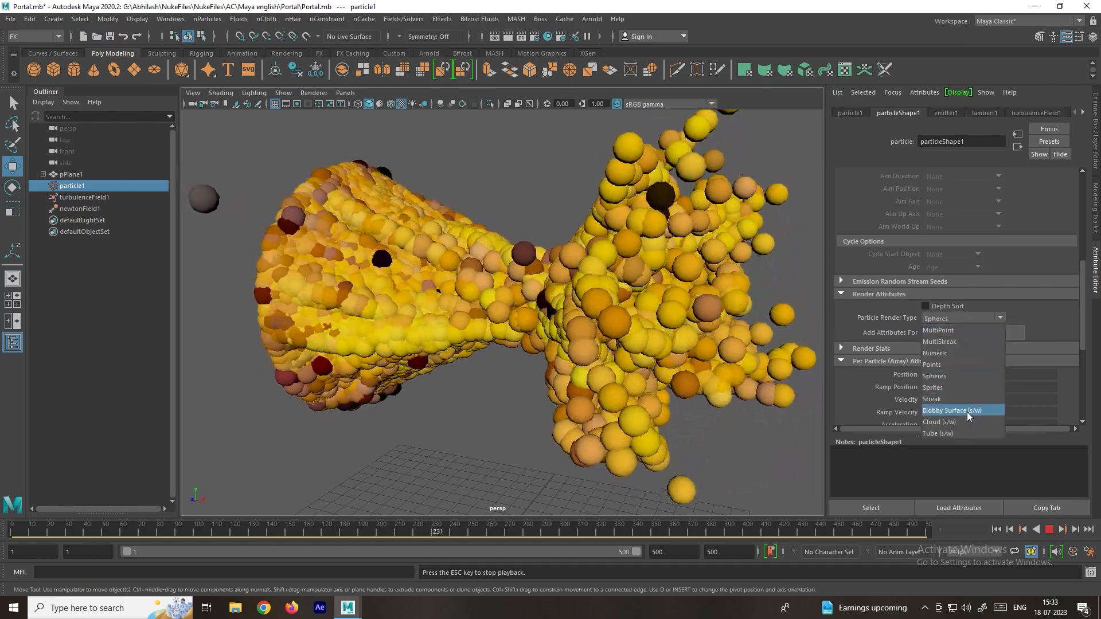
click(967, 410)
click(942, 318)
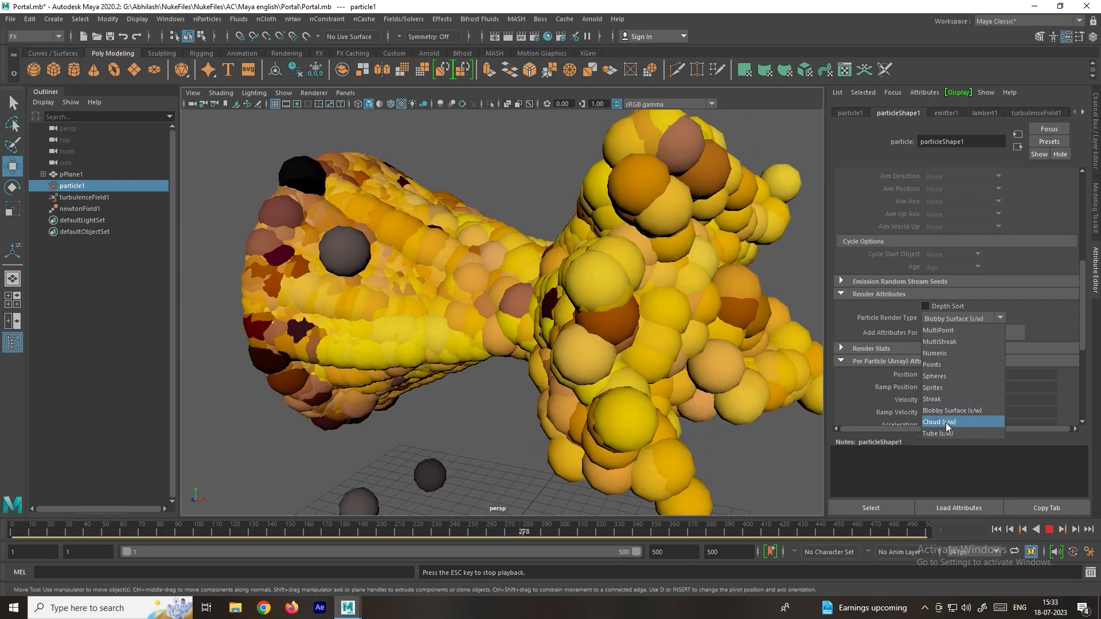
click(944, 421)
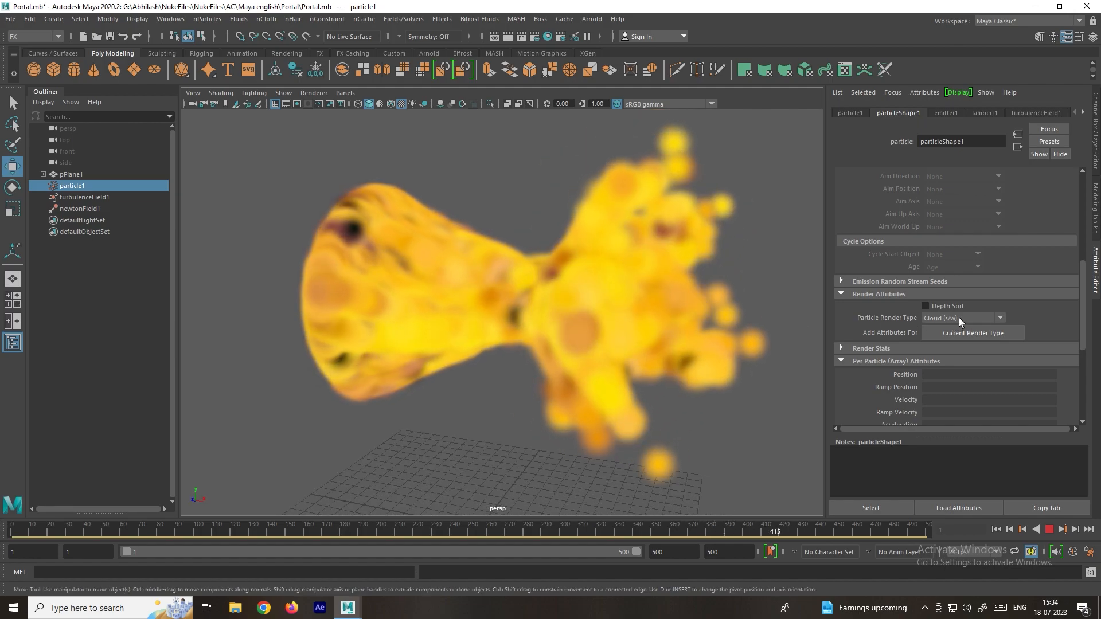
Step: Try the Numeric and MultiPoint render types on the ring particles, and return the Particle Render Type to MultiStreak
click(958, 318)
click(958, 355)
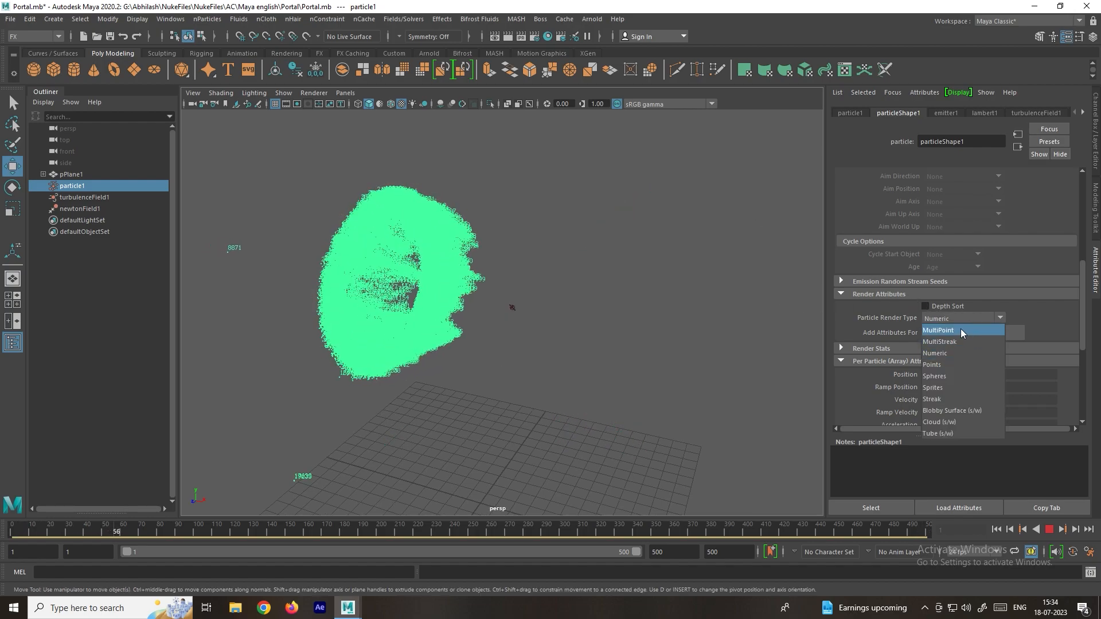
click(951, 330)
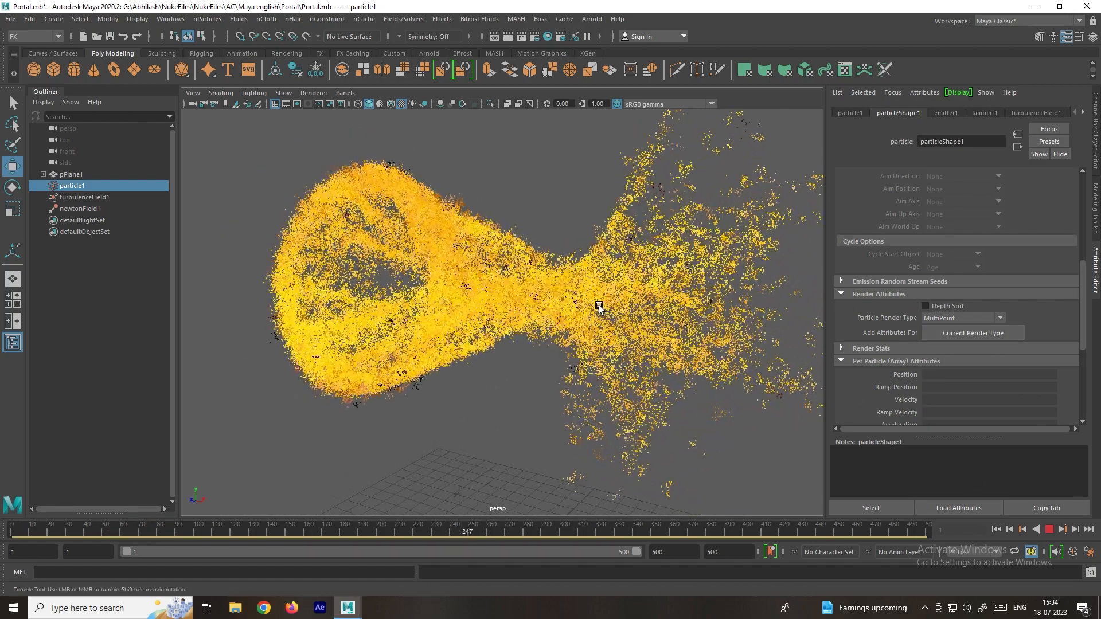
click(959, 317)
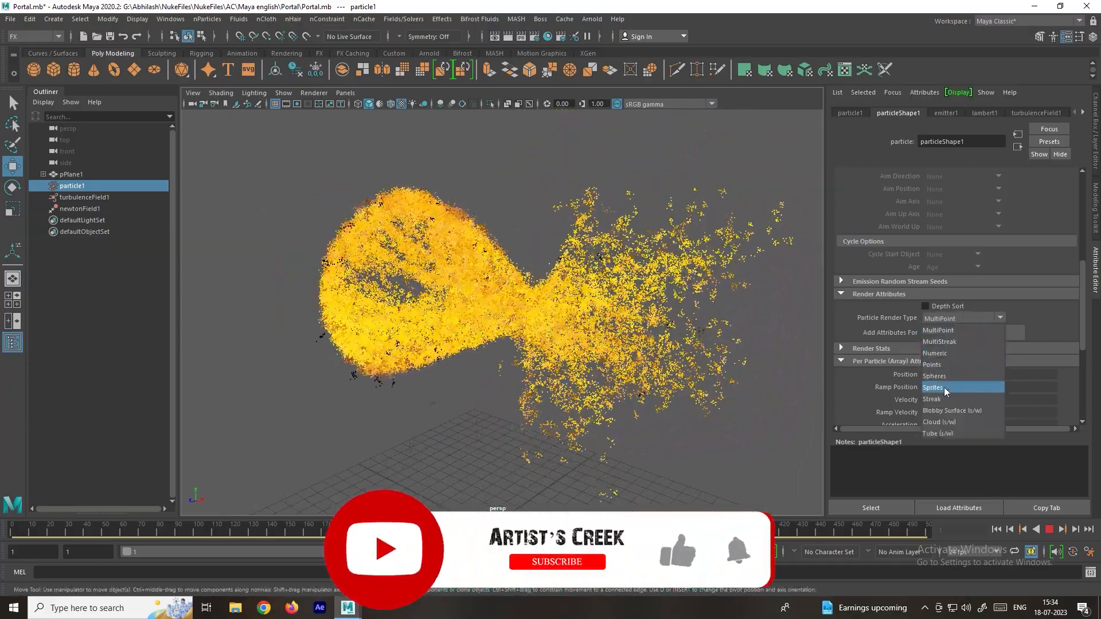
click(969, 342)
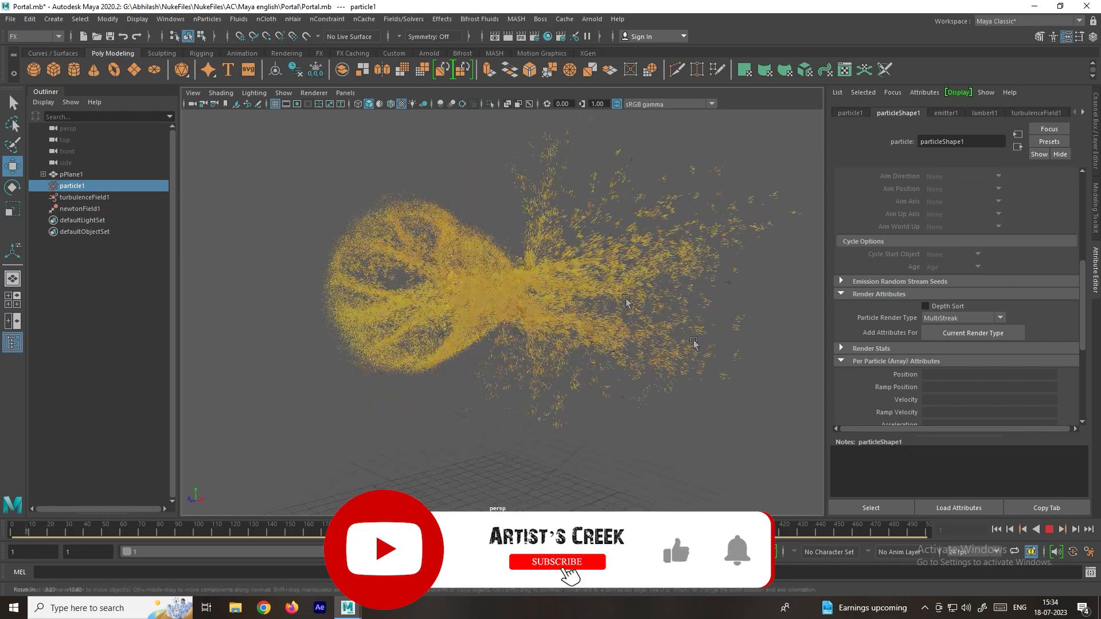